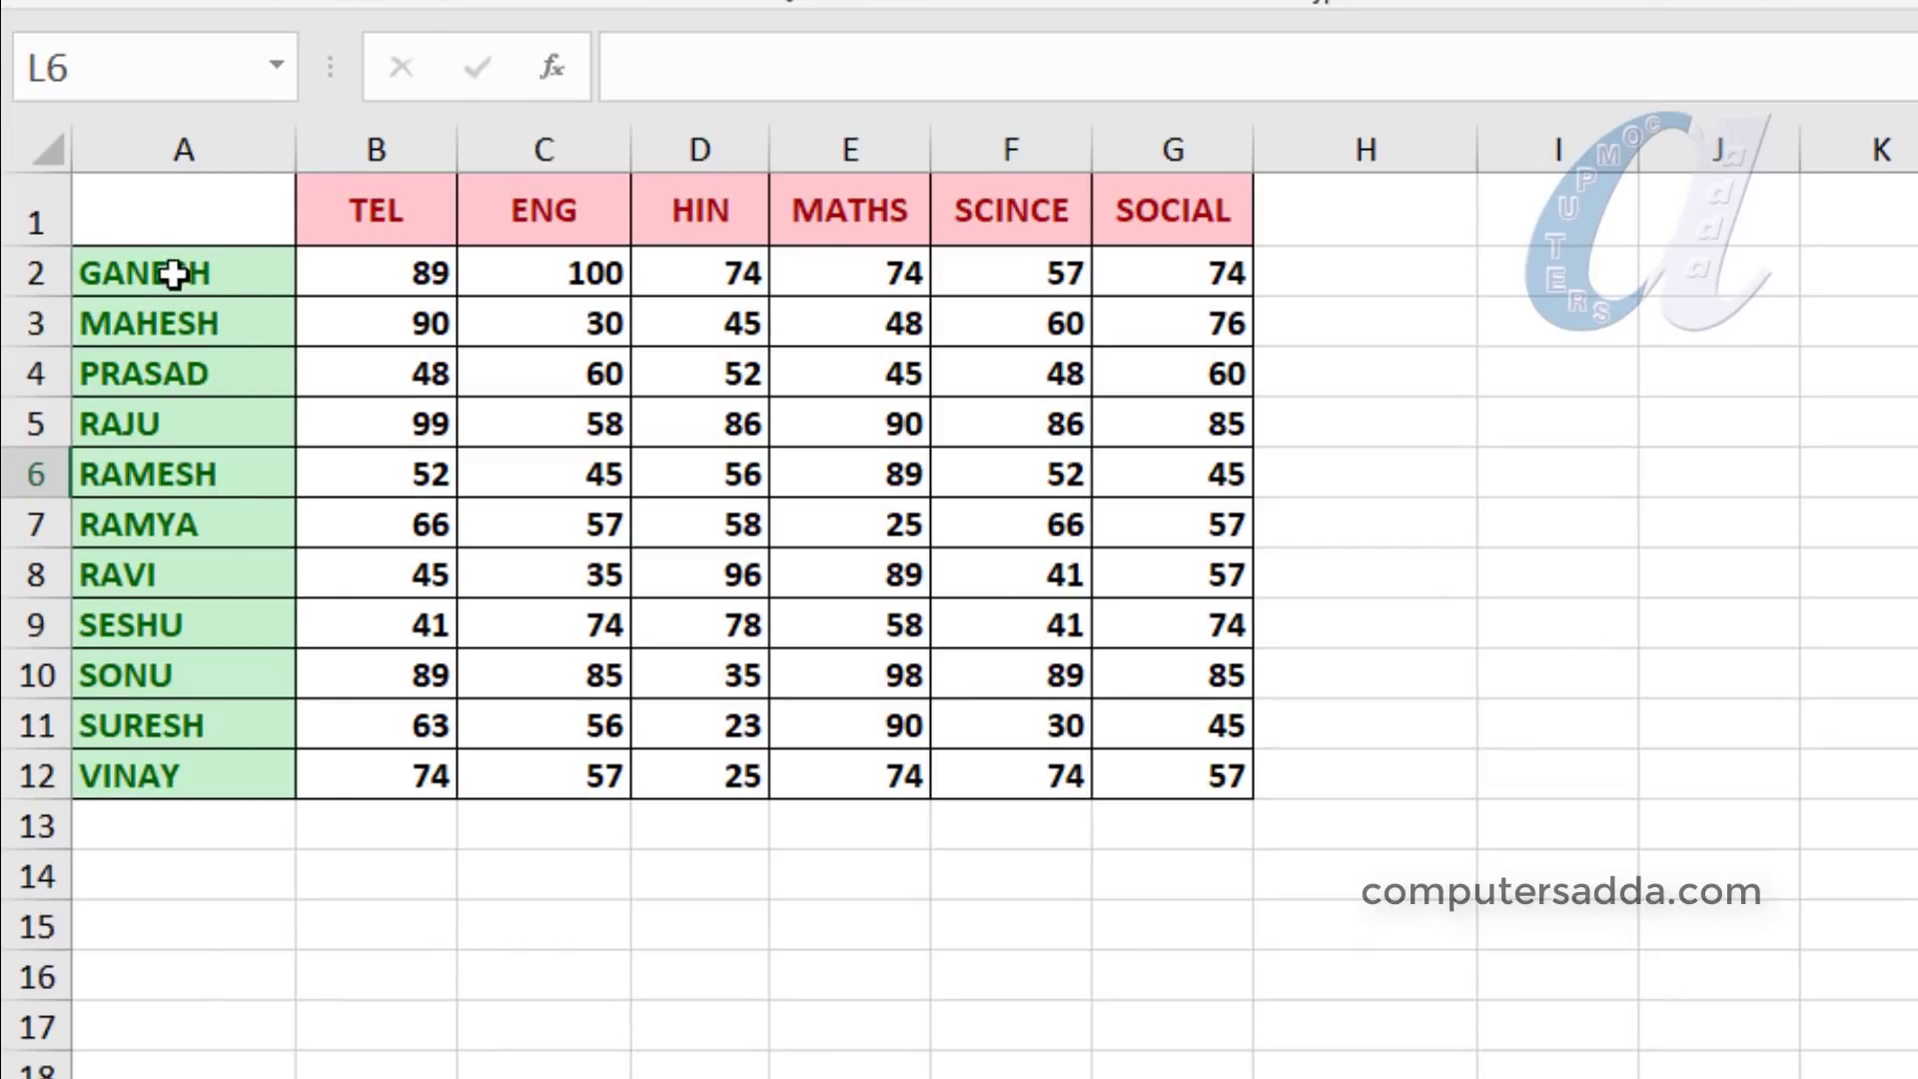
left_click_drag(174, 275, 184, 769)
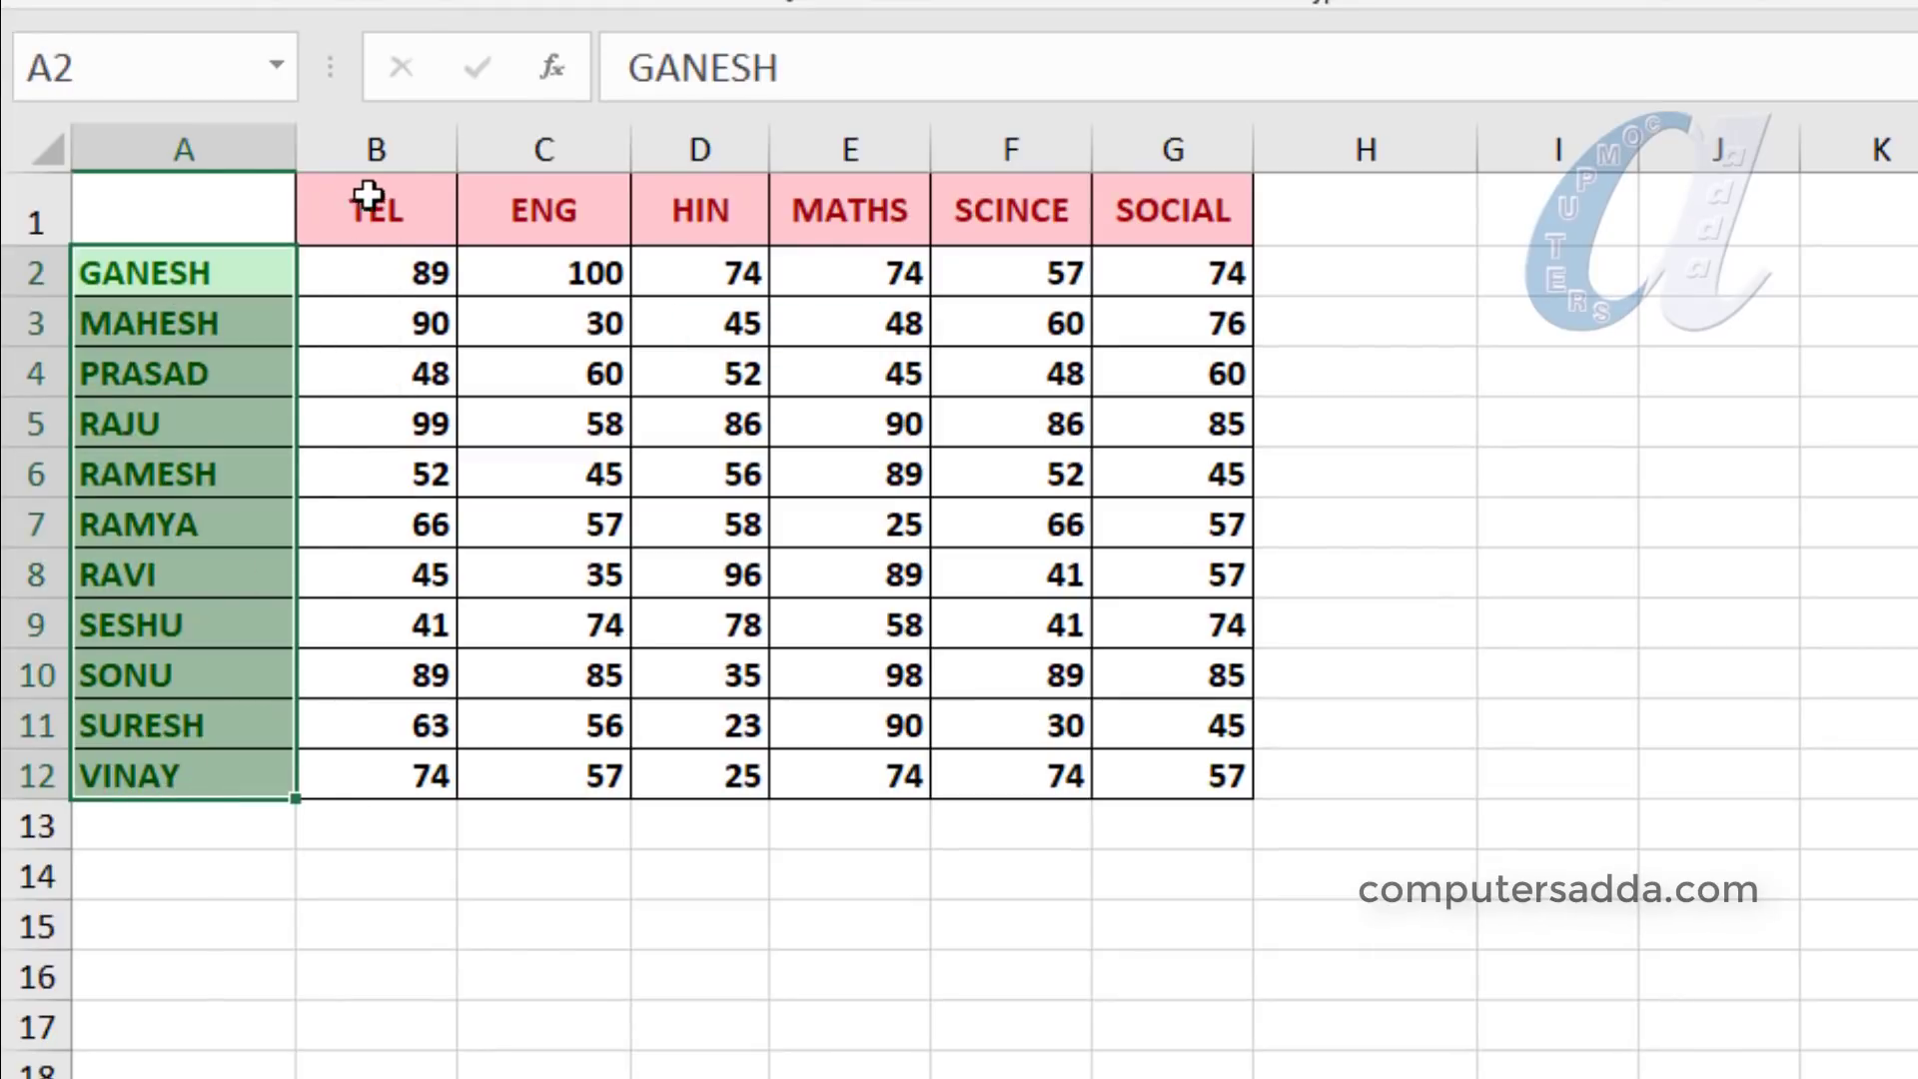
left_click_drag(368, 196, 1135, 205)
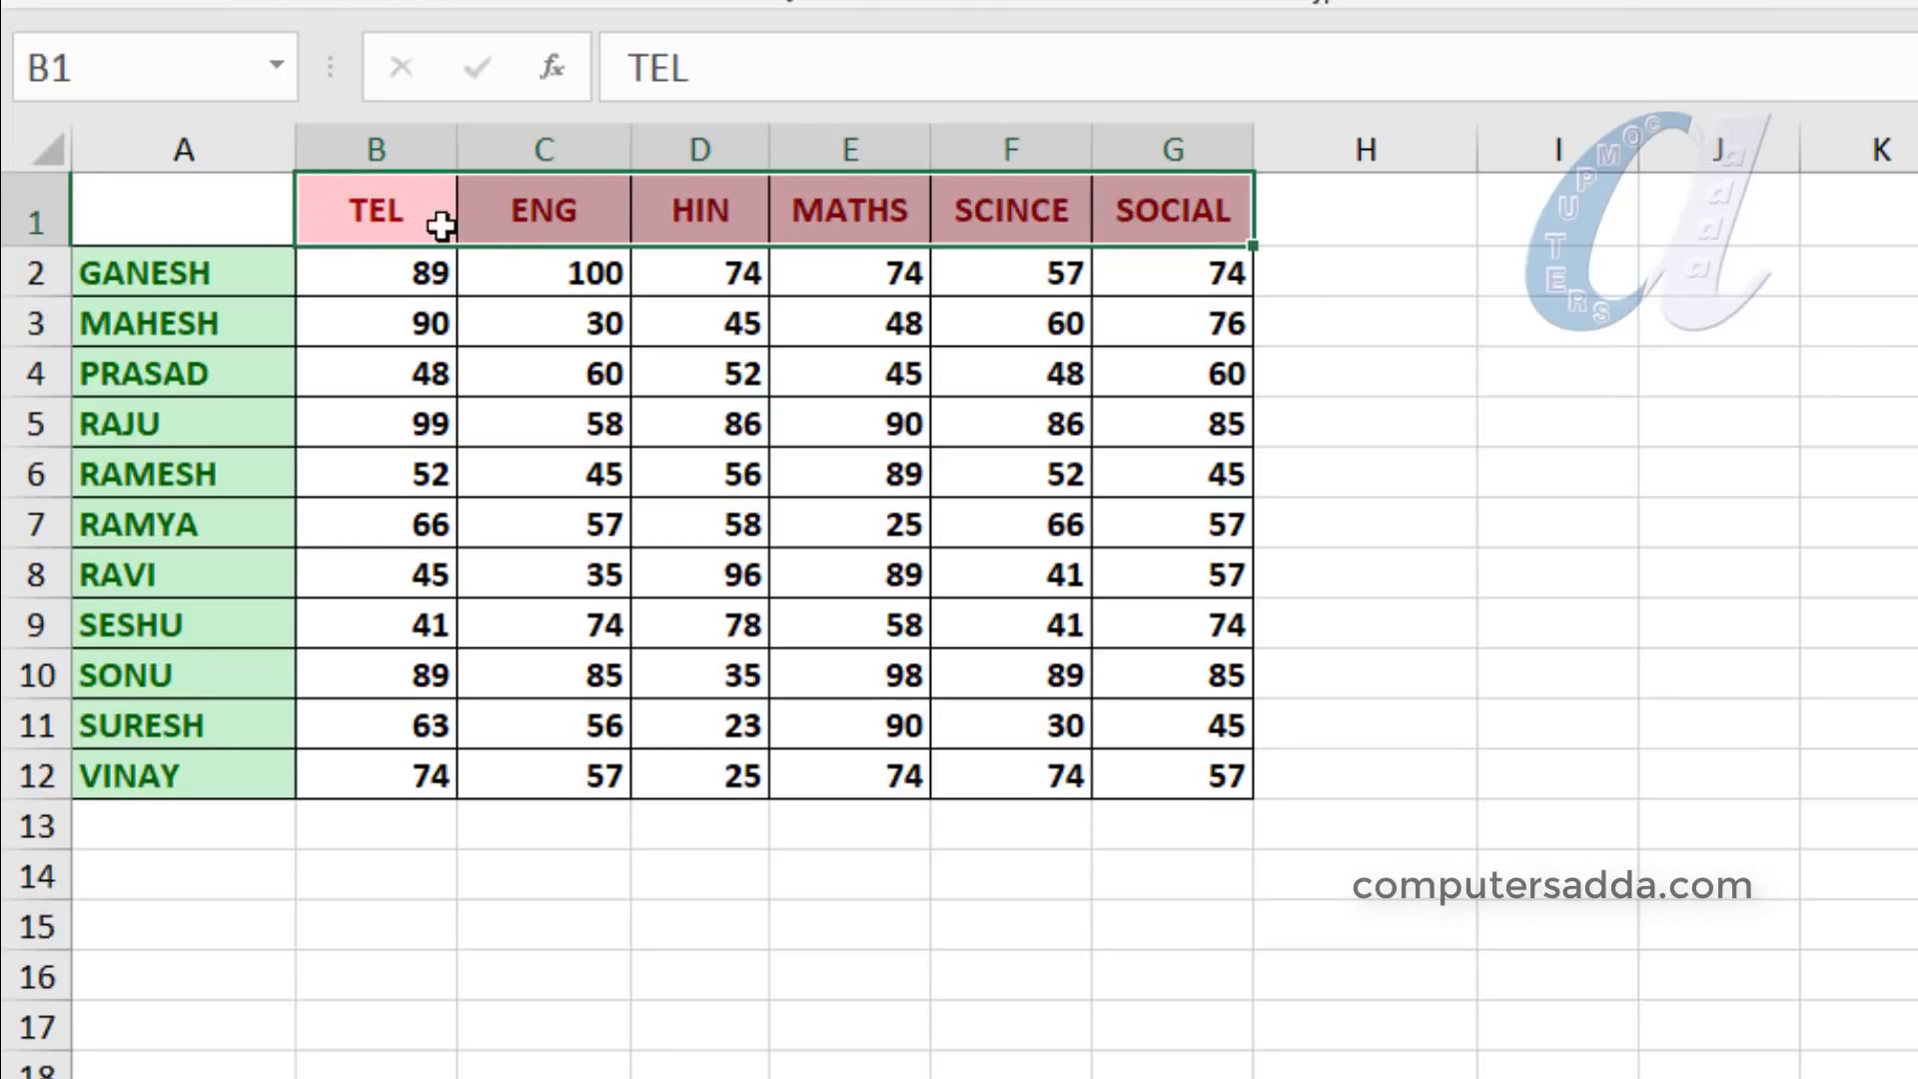
left_click_drag(379, 212, 1165, 206)
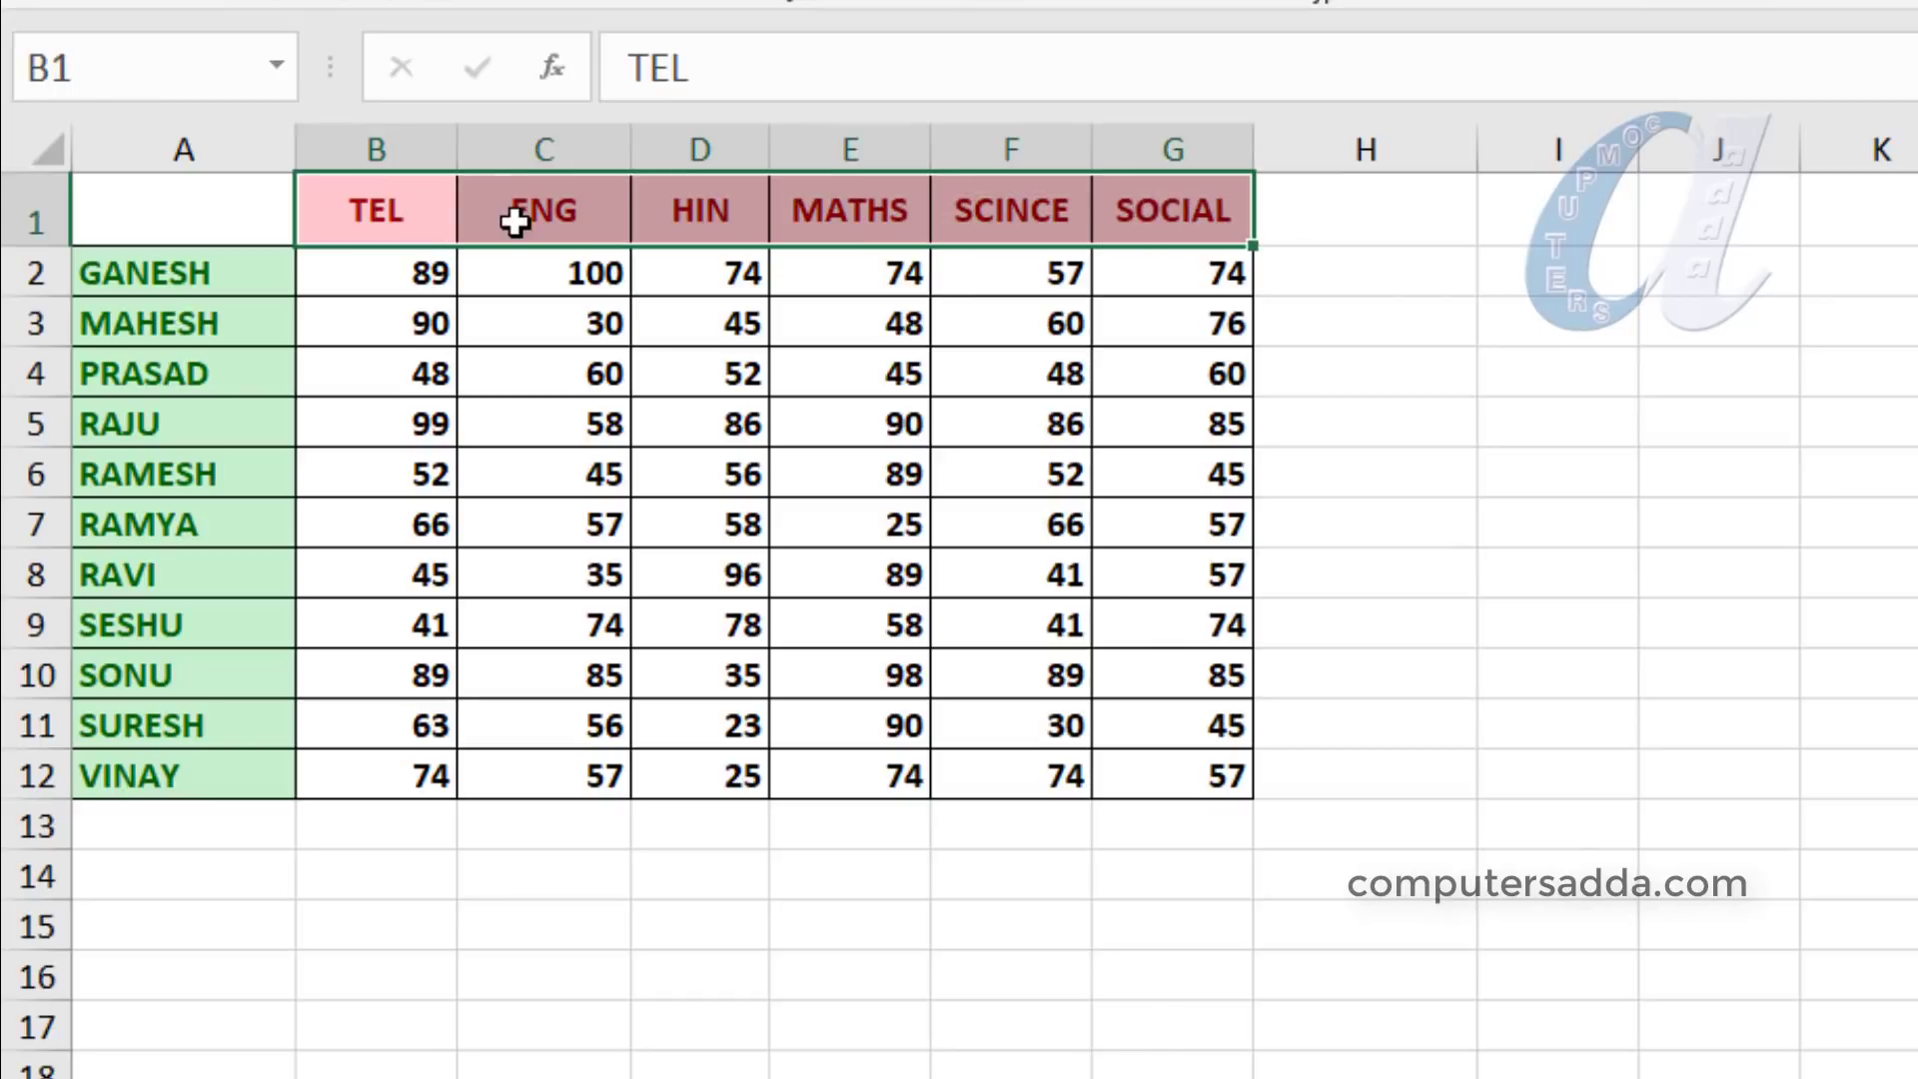
Step: Insert a blank row above the subject headings and a blank column before the student names
left_click(32, 210)
right_click(34, 212)
left_click(104, 508)
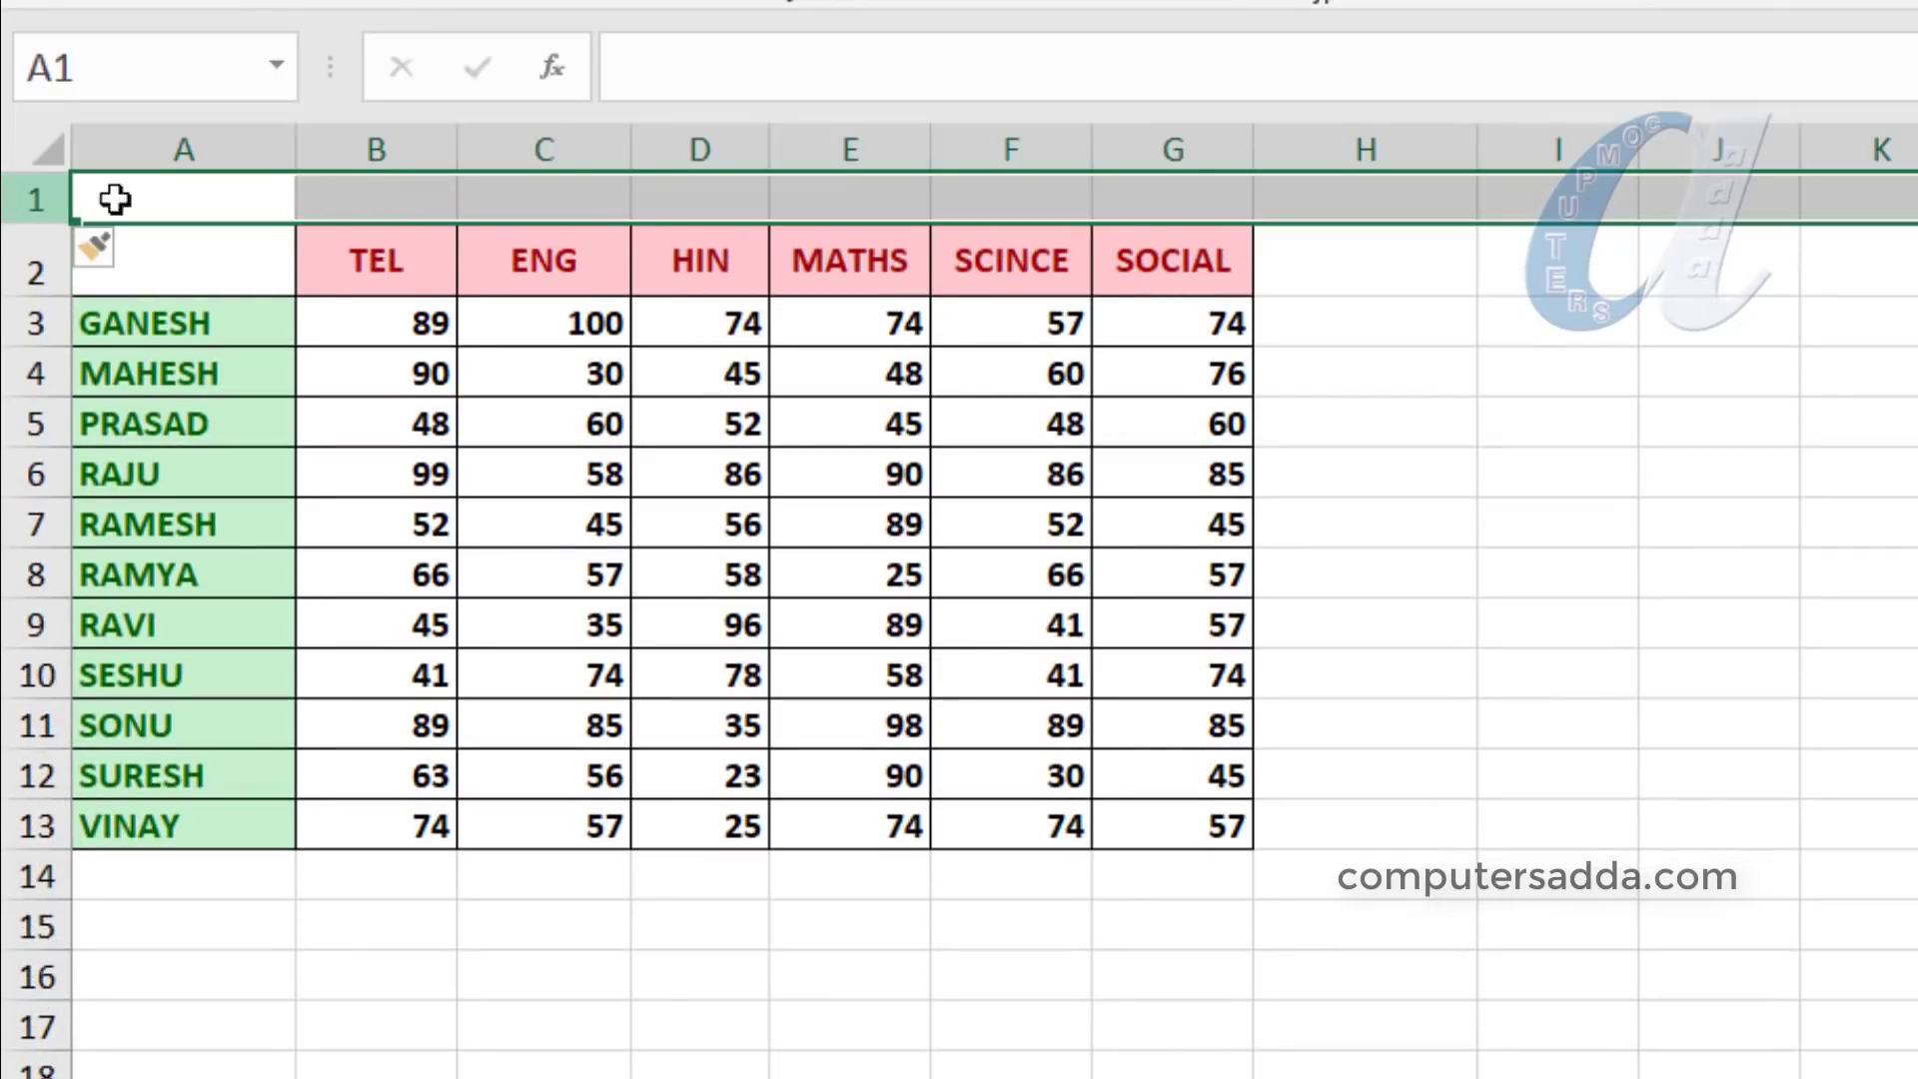
left_click(150, 146)
right_click(152, 152)
left_click(230, 446)
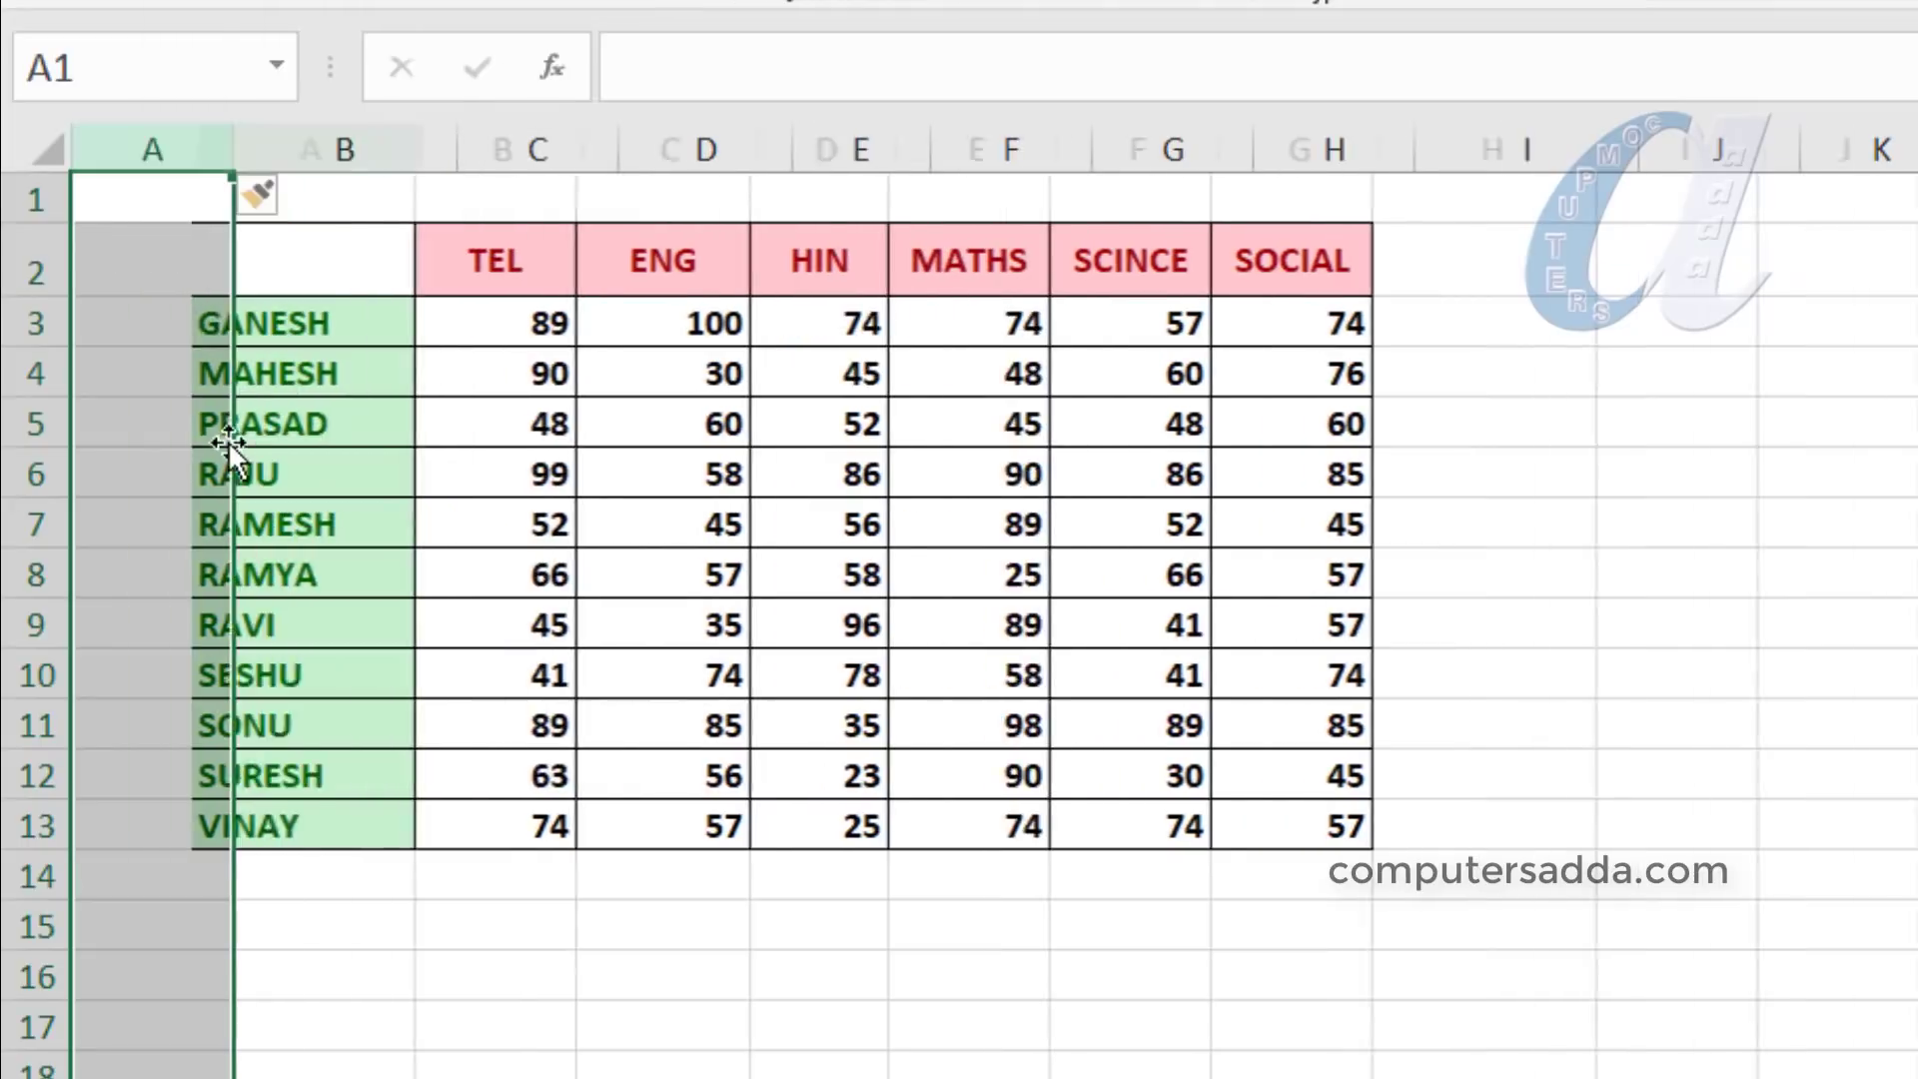
left_click_drag(129, 321, 165, 818)
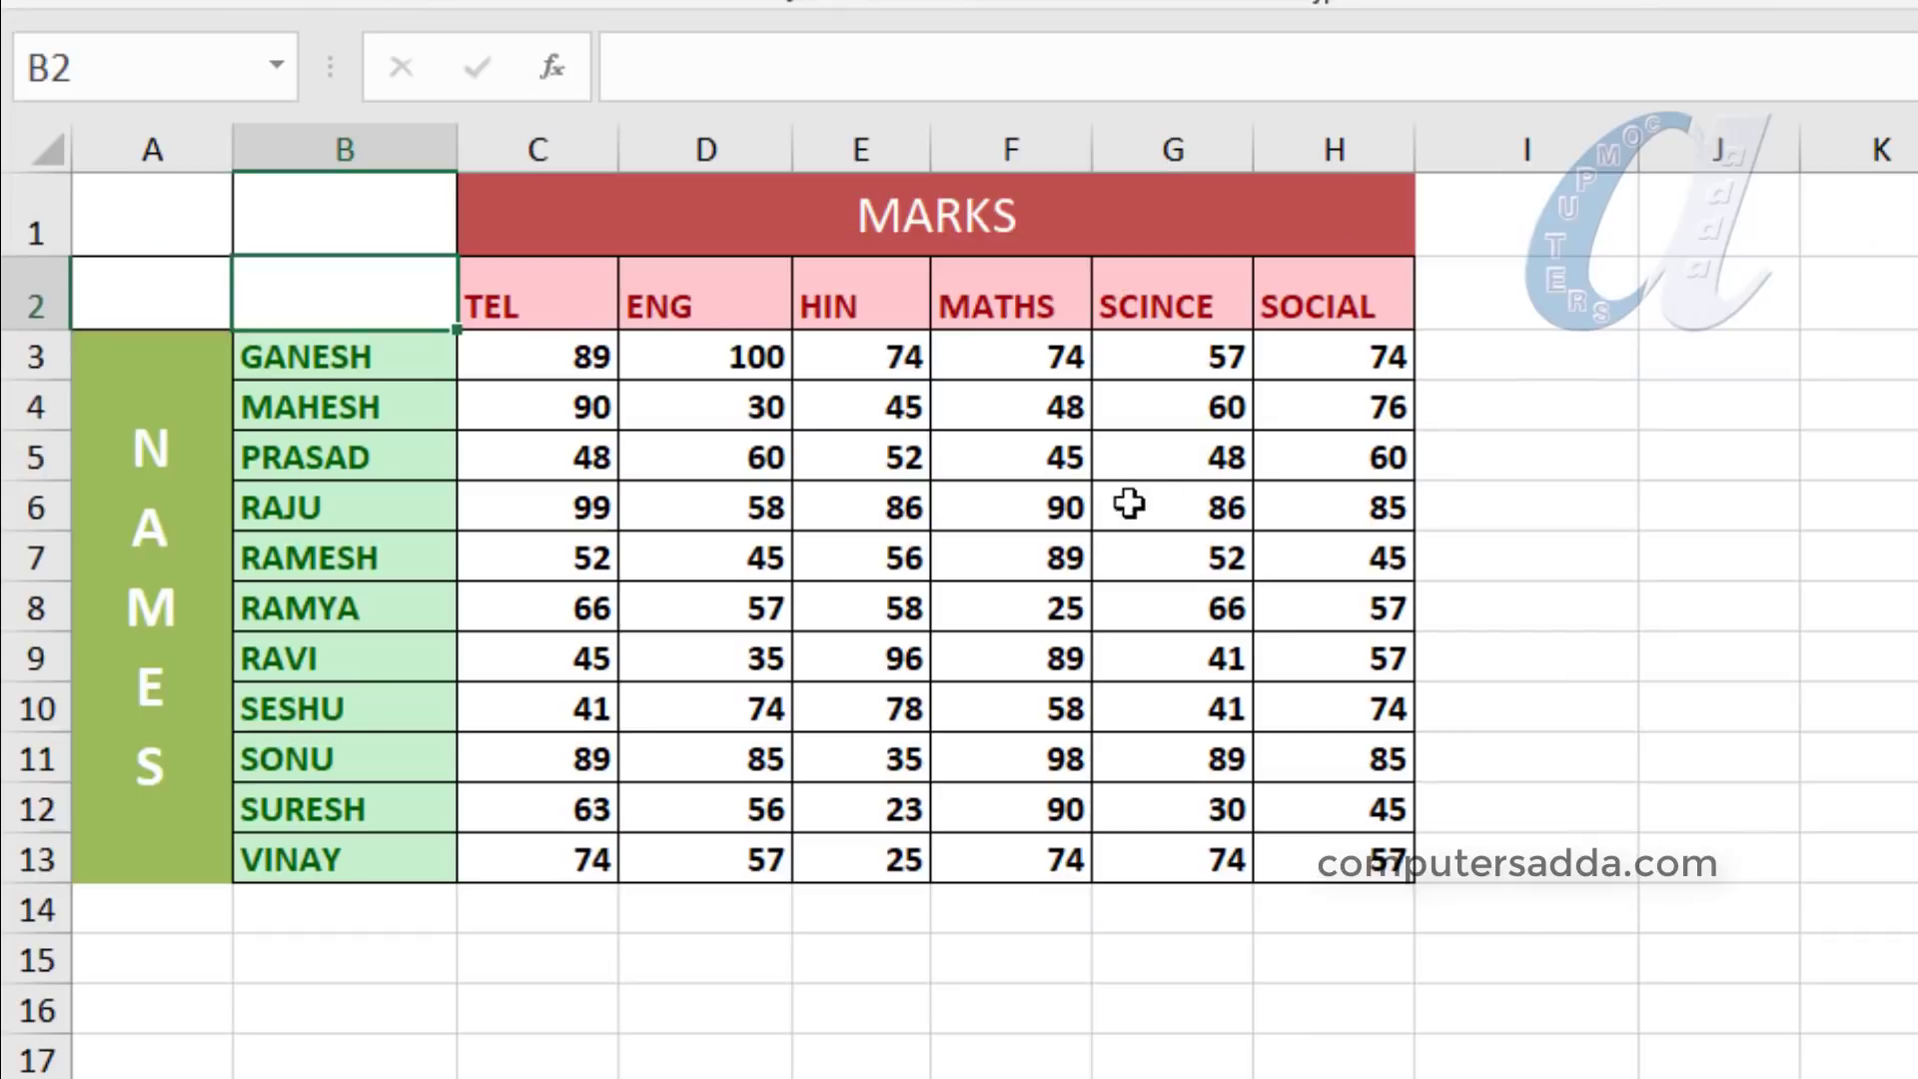
left_click(1830, 510)
left_click(511, 231)
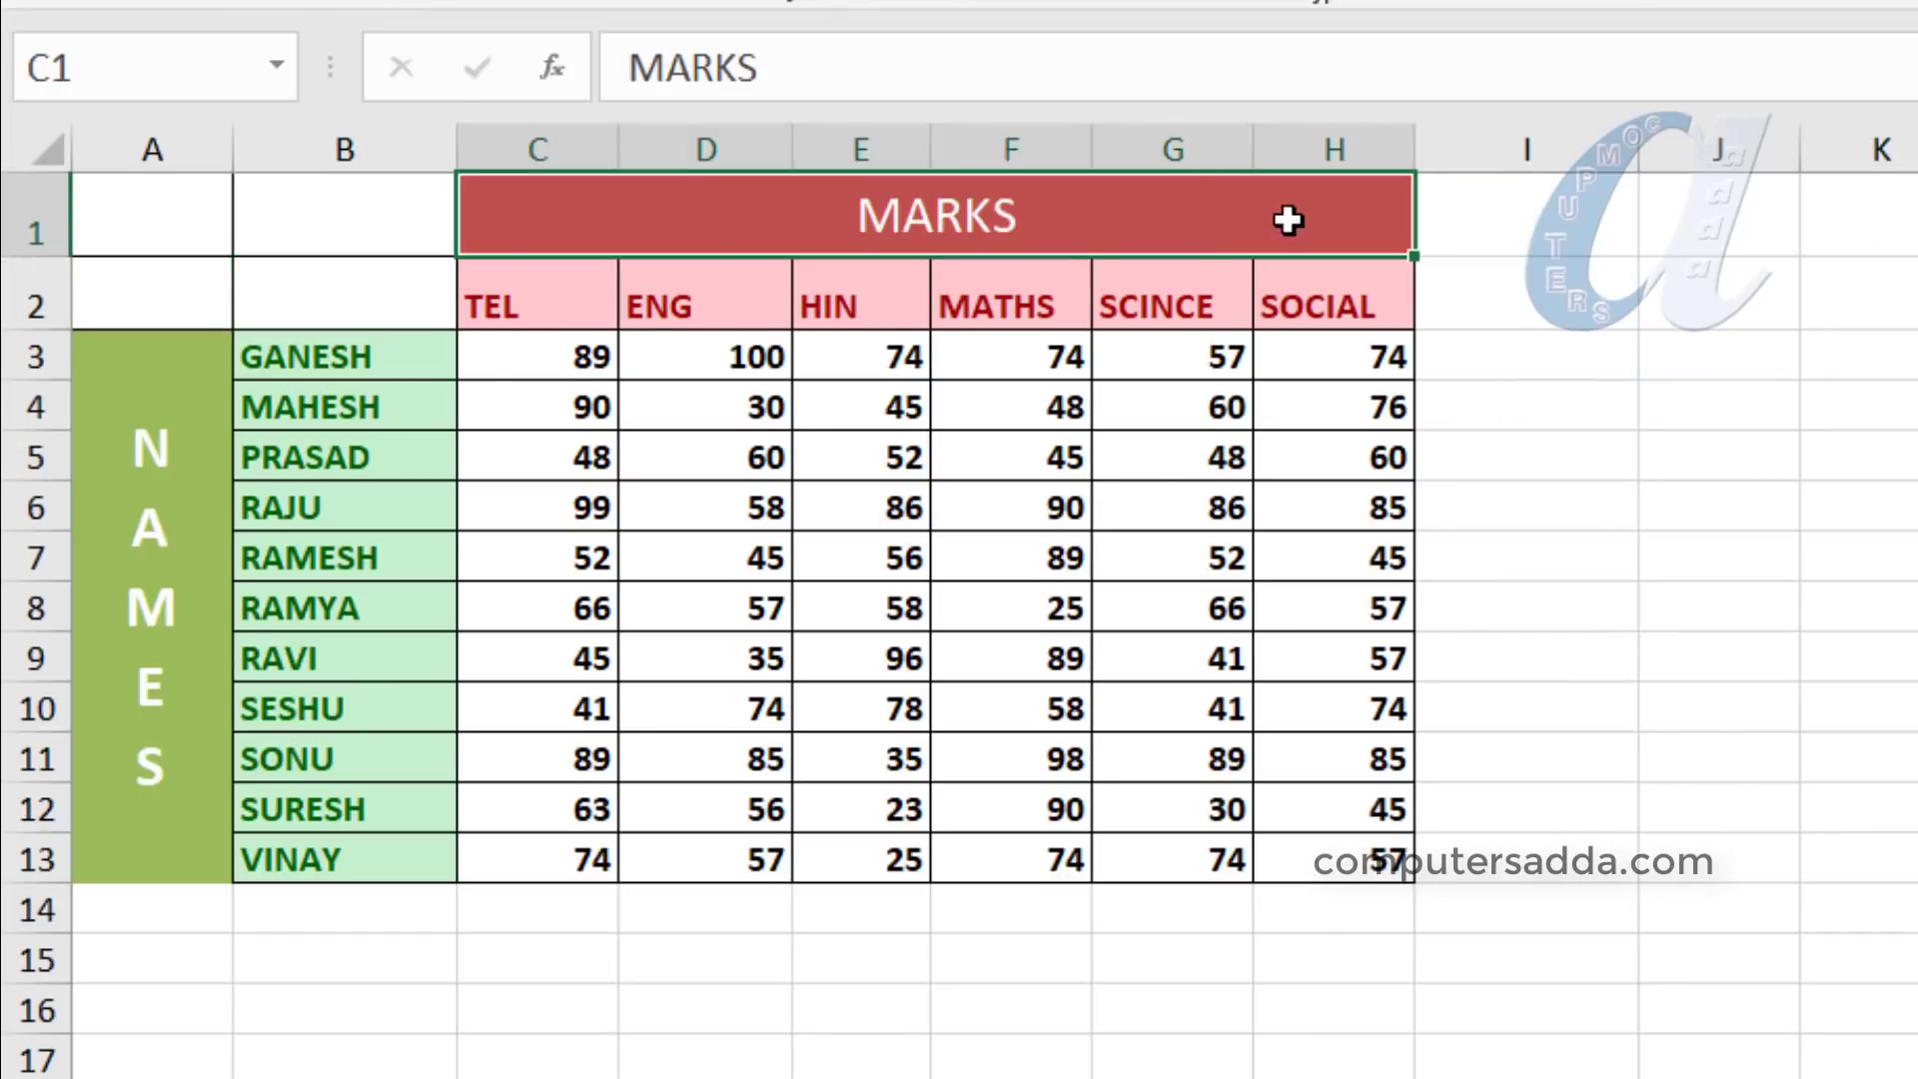
left_click(152, 609)
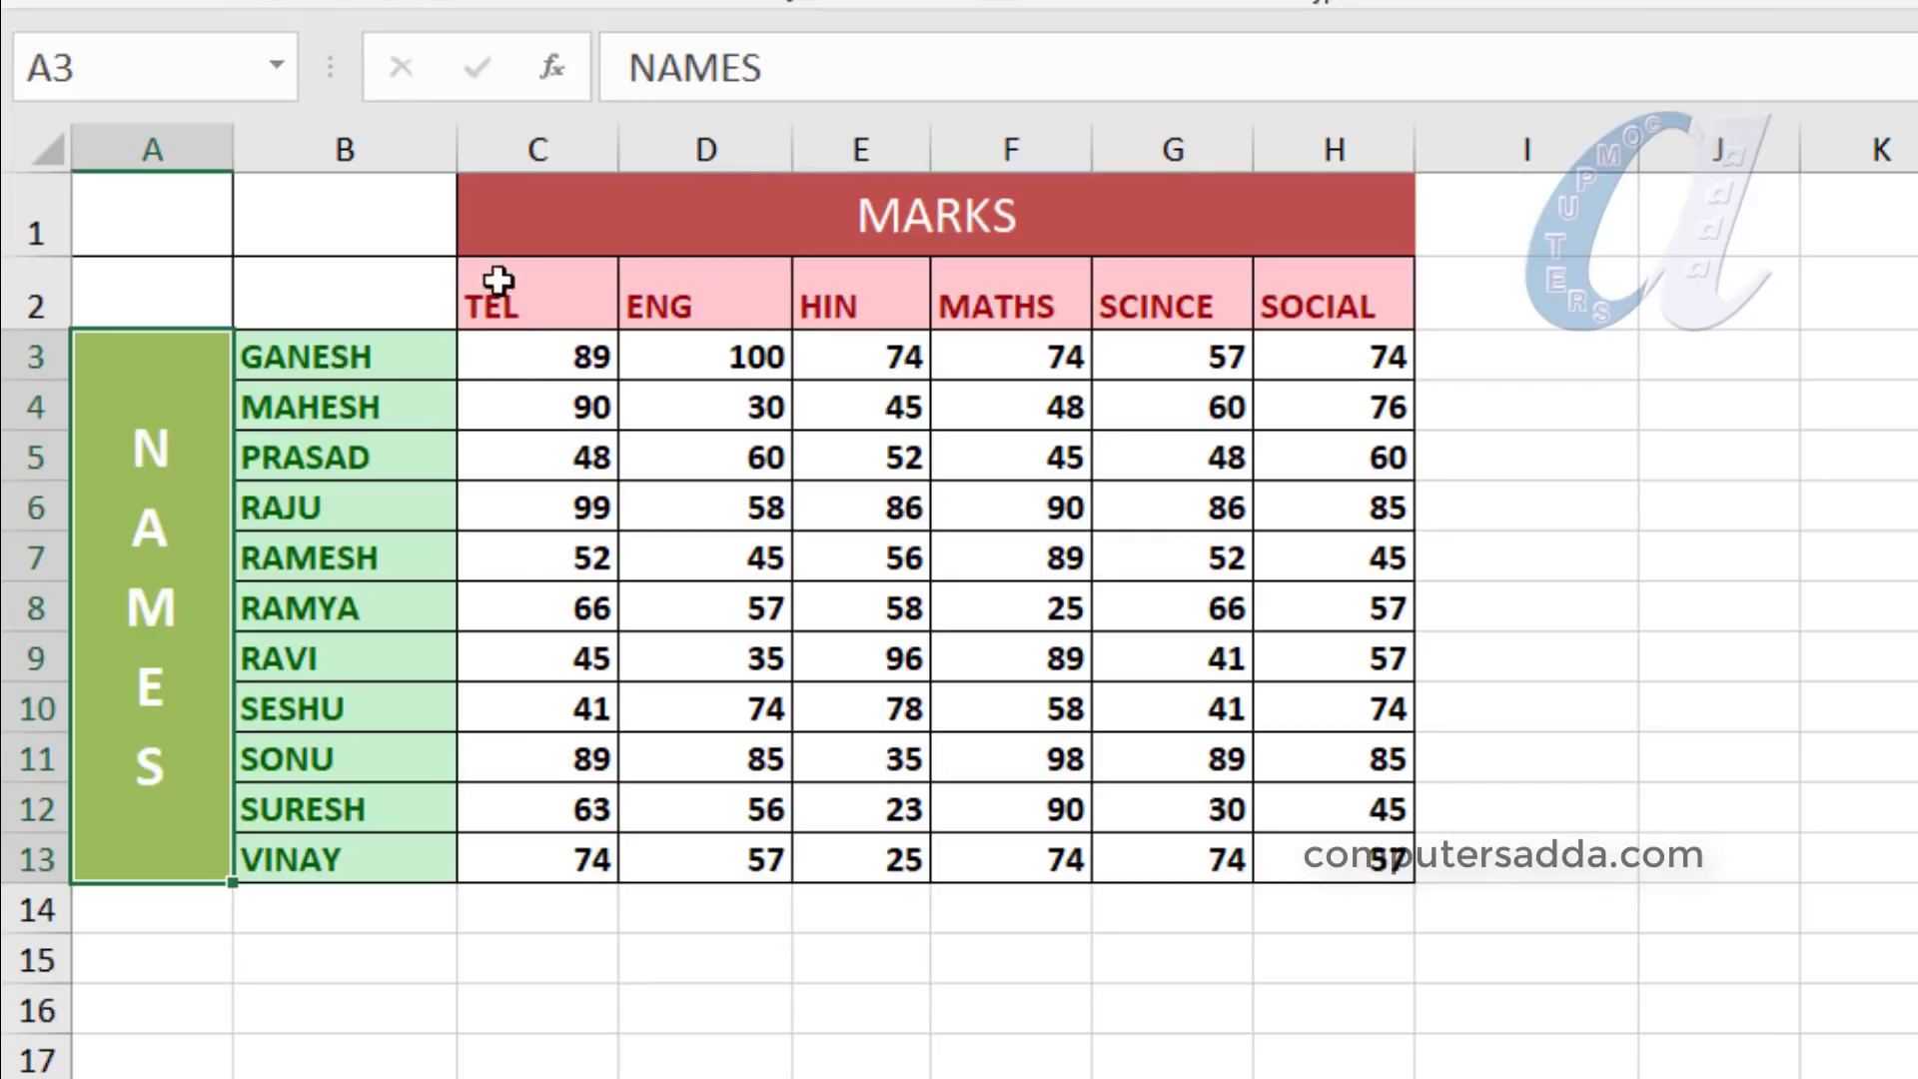
left_click_drag(161, 210, 328, 292)
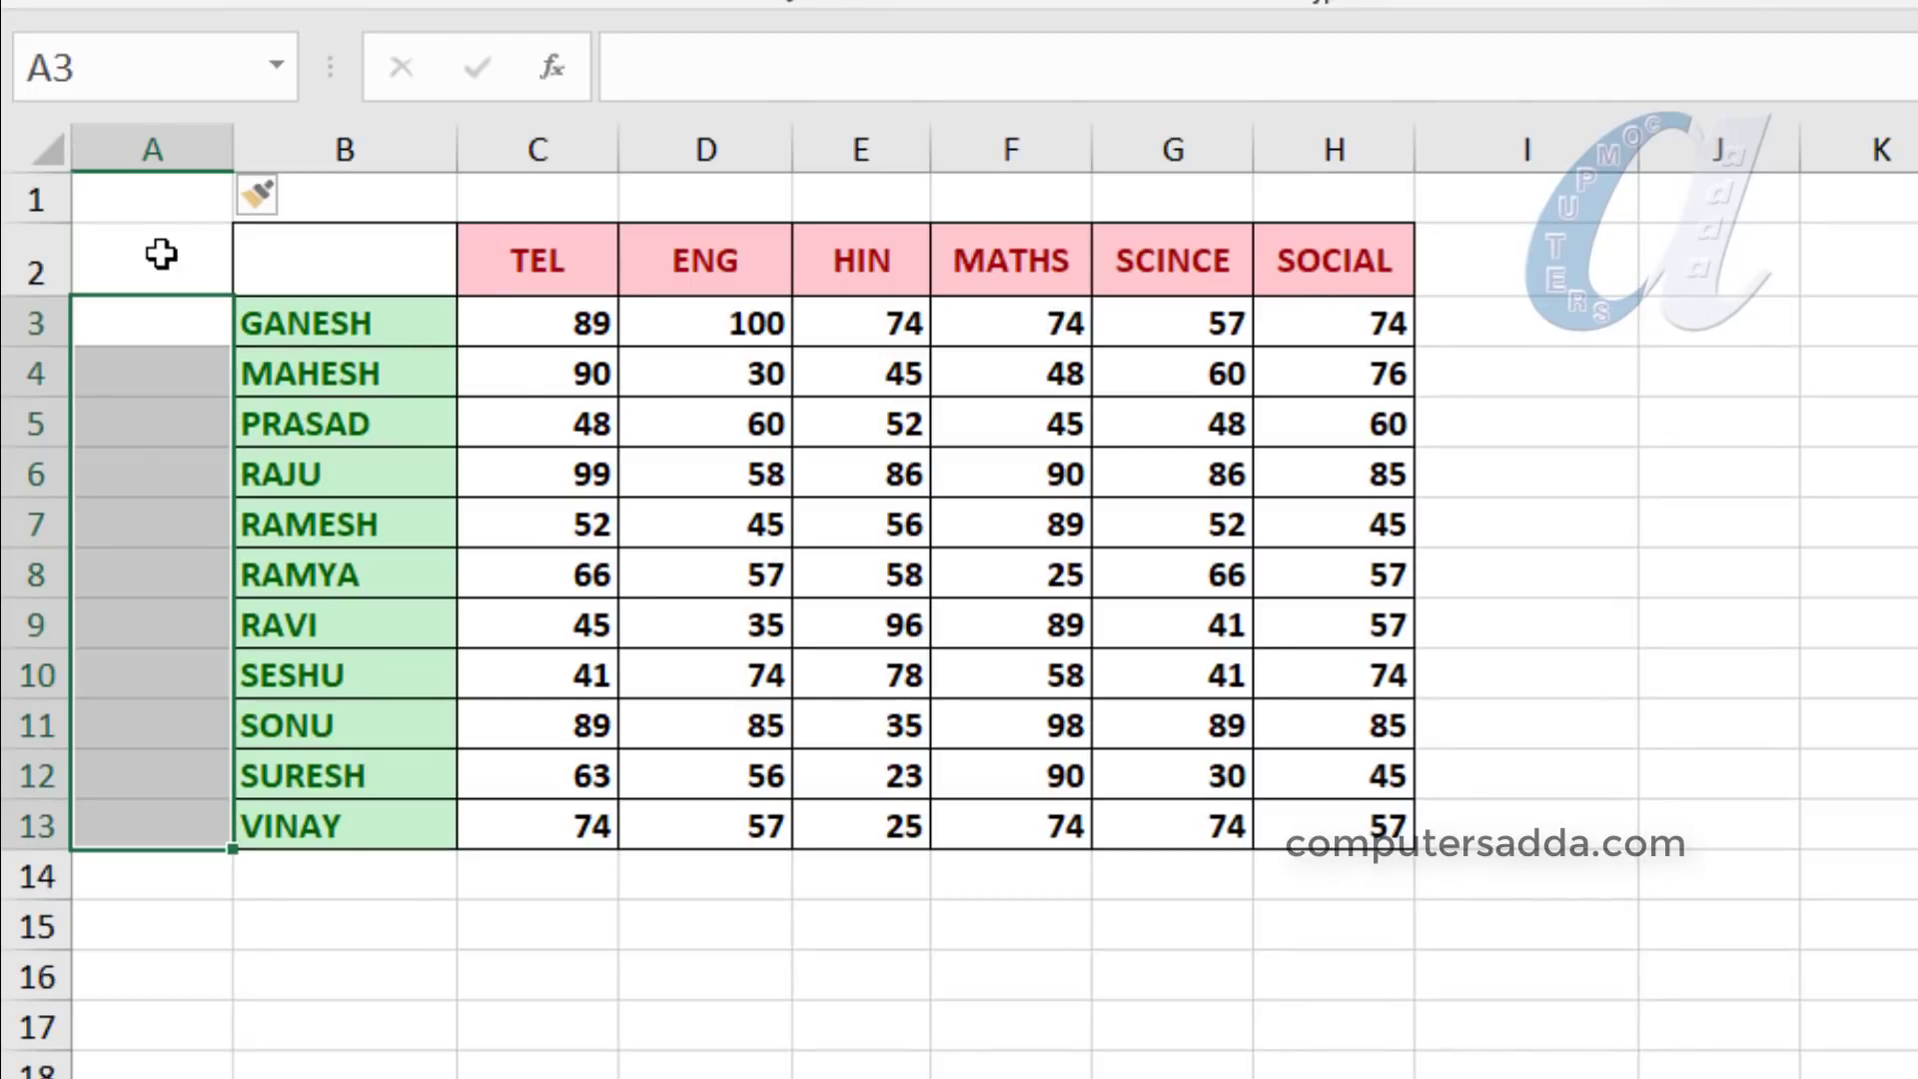
left_click_drag(317, 328, 440, 825)
left_click_drag(544, 261, 1292, 249)
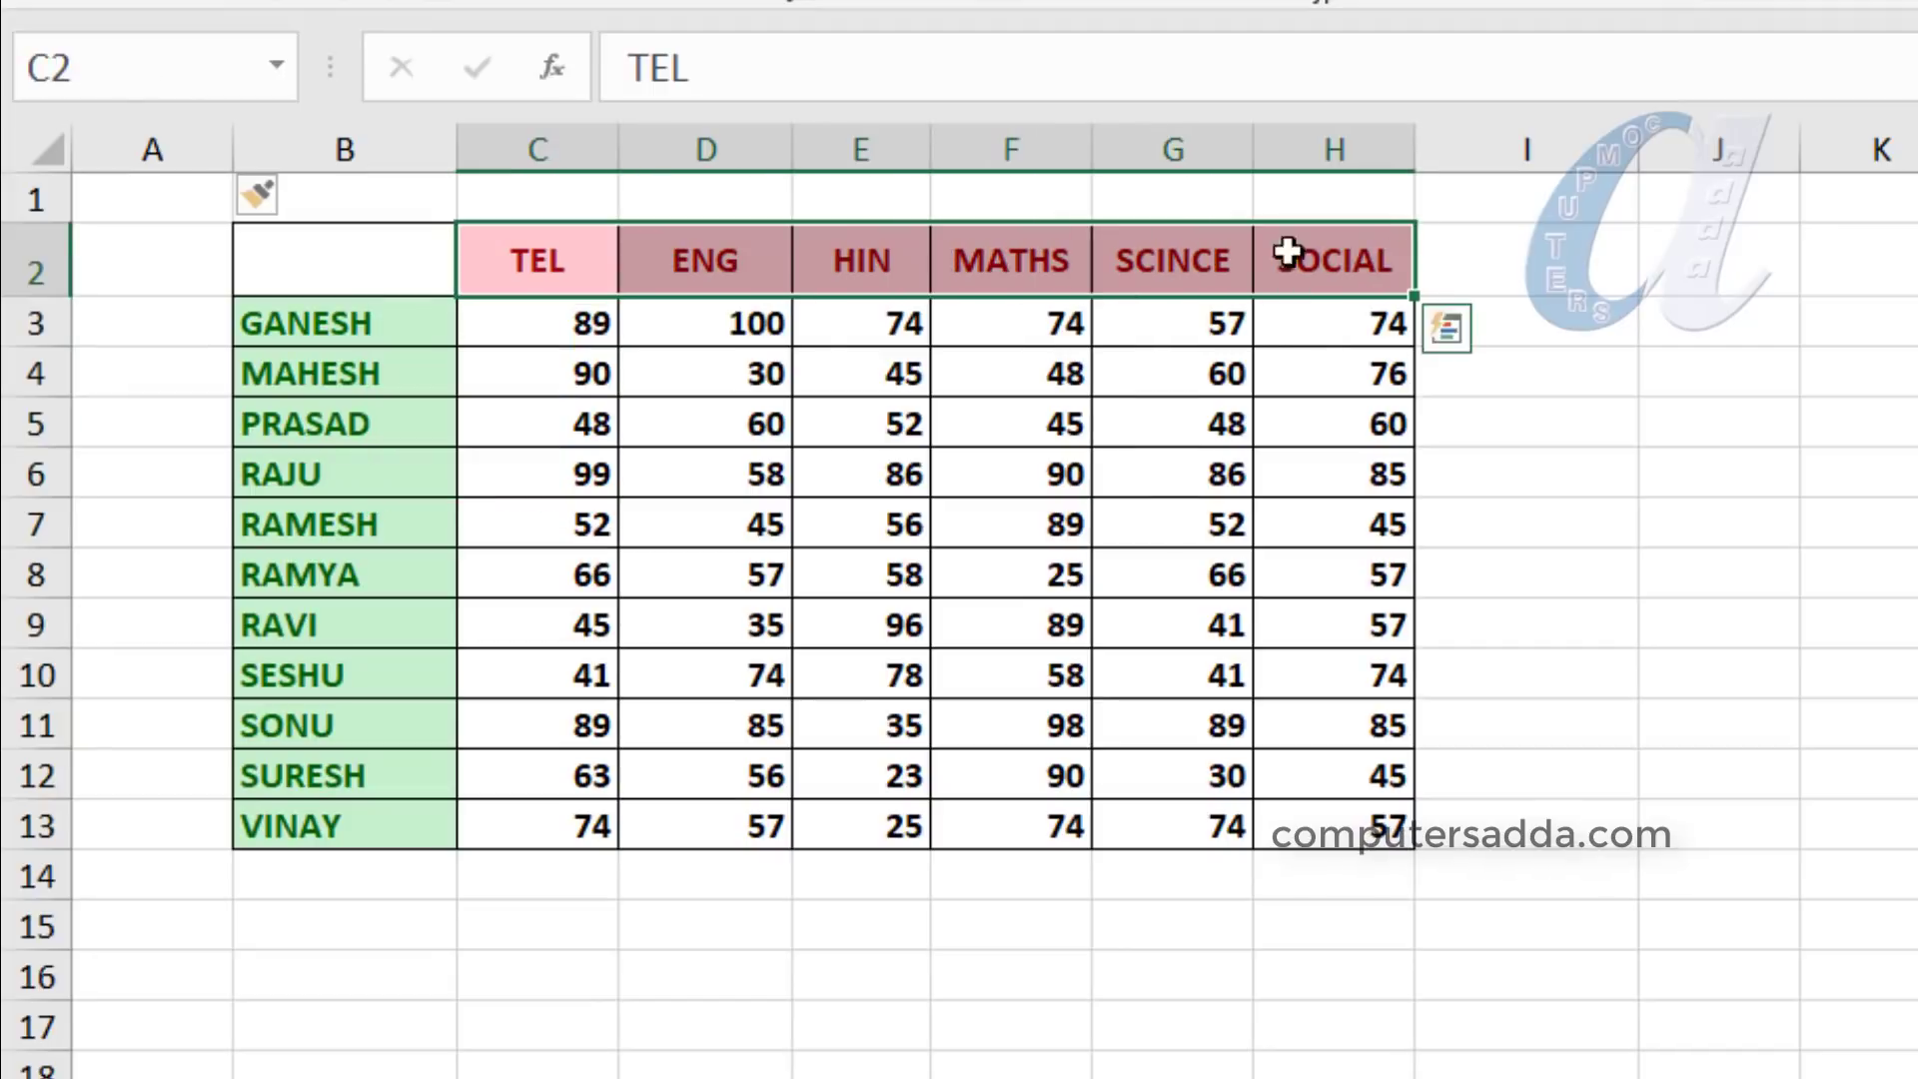
left_click(321, 255)
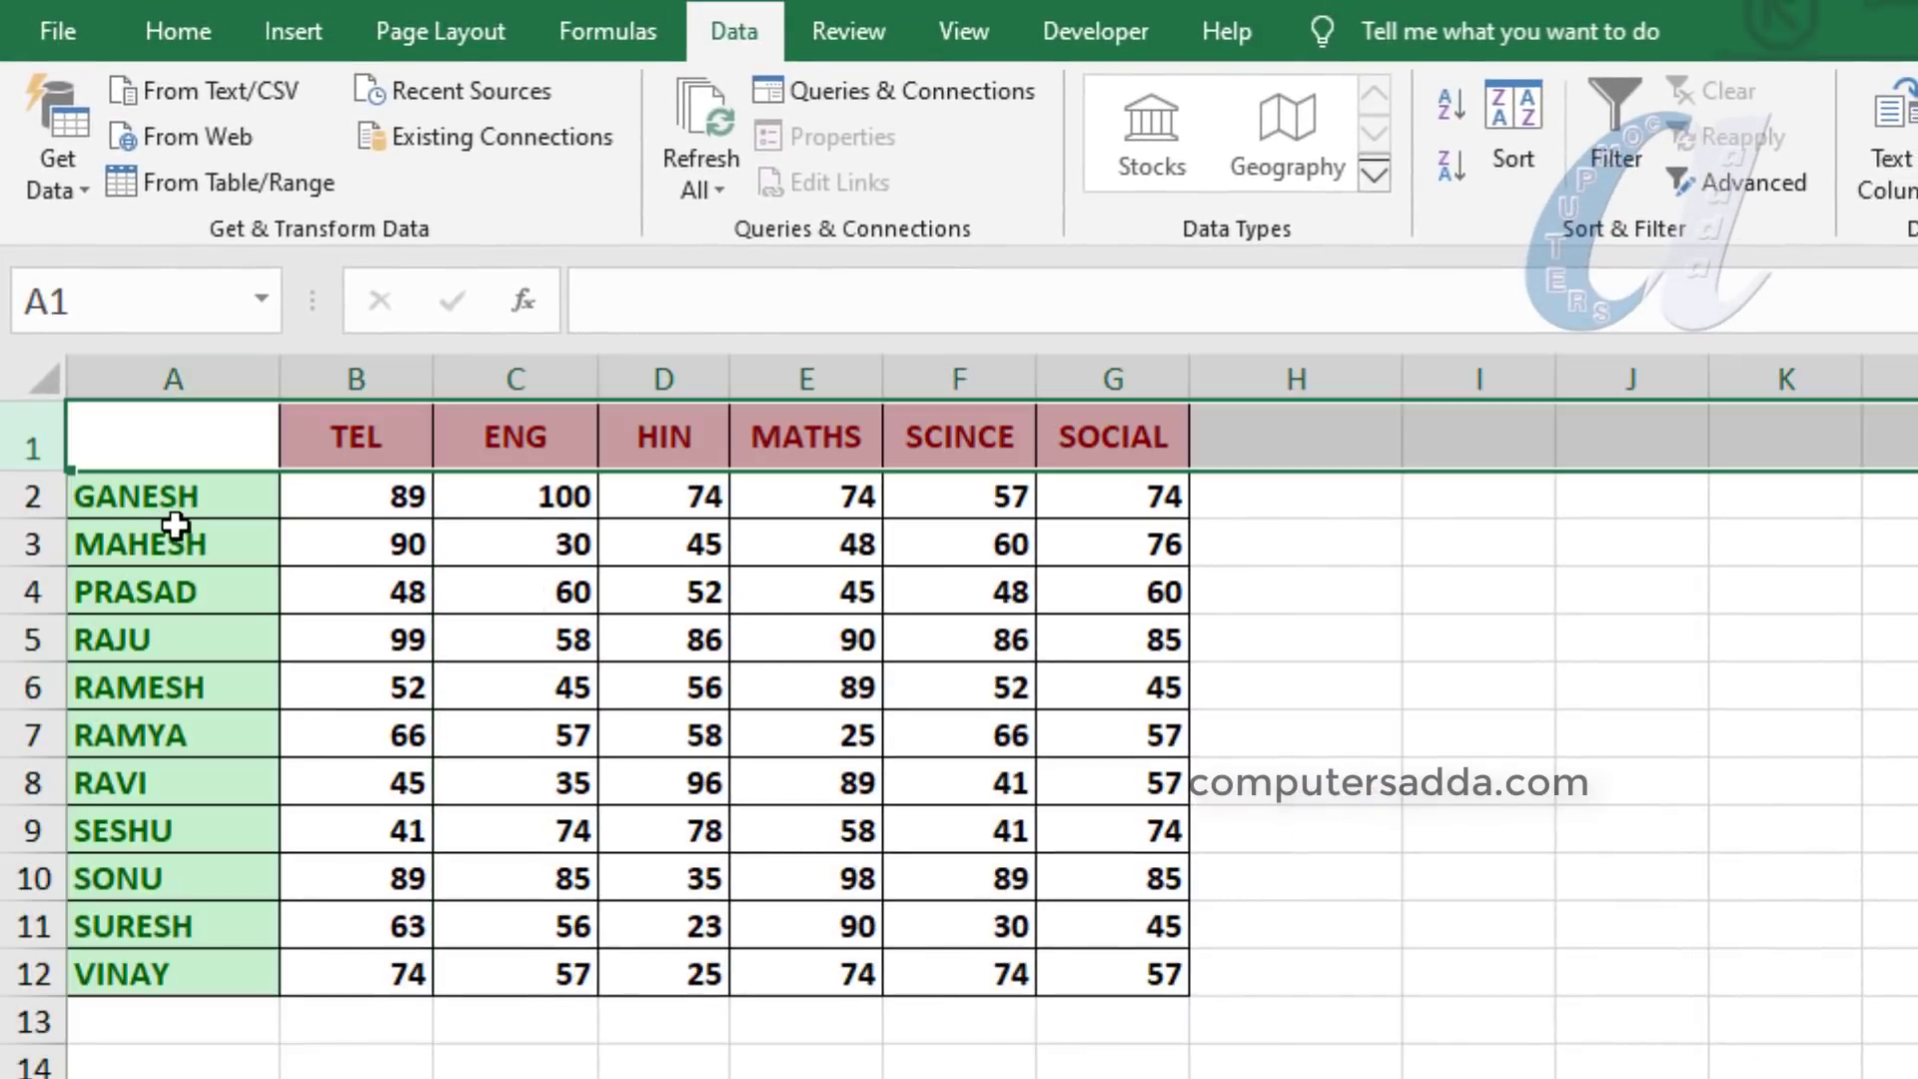
left_click(1654, 555)
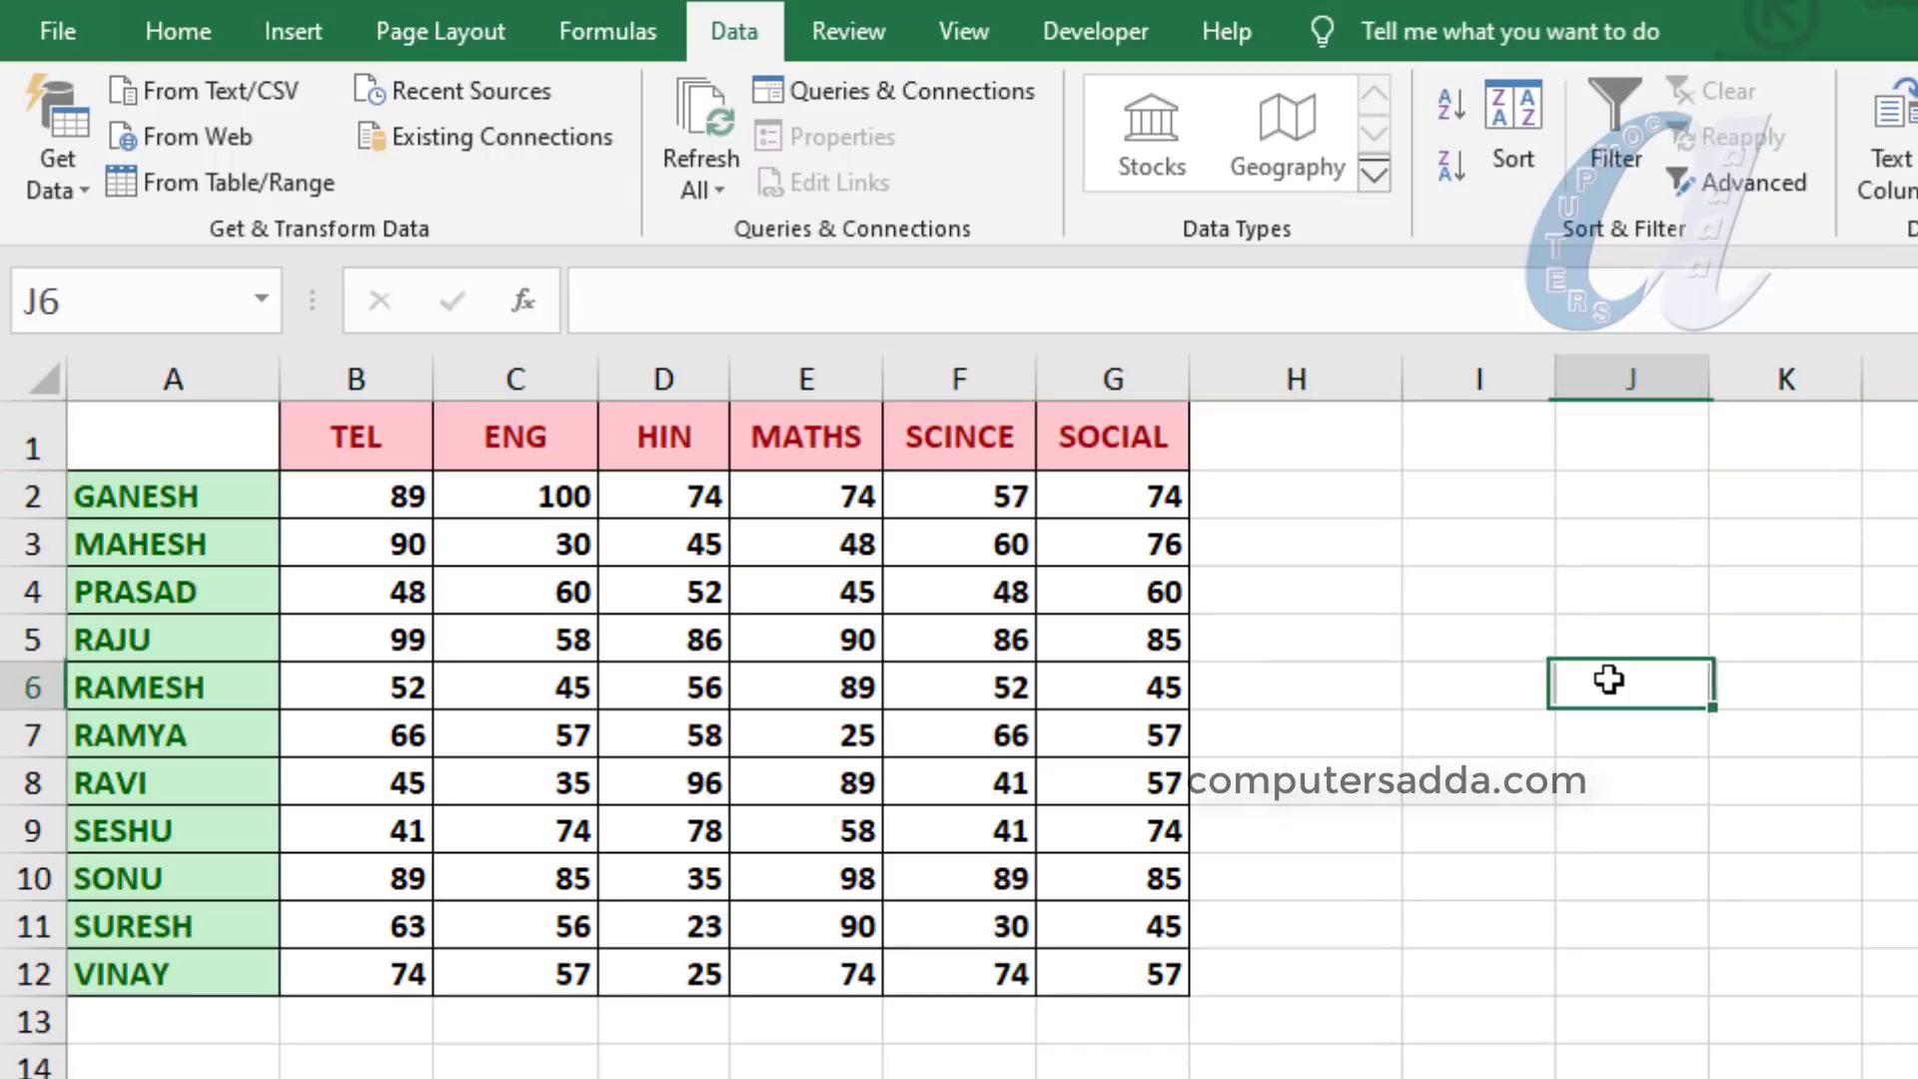
Step: Add a diagonal border running from the upper-left to the lower-right corner of cell A1
left_click(152, 435)
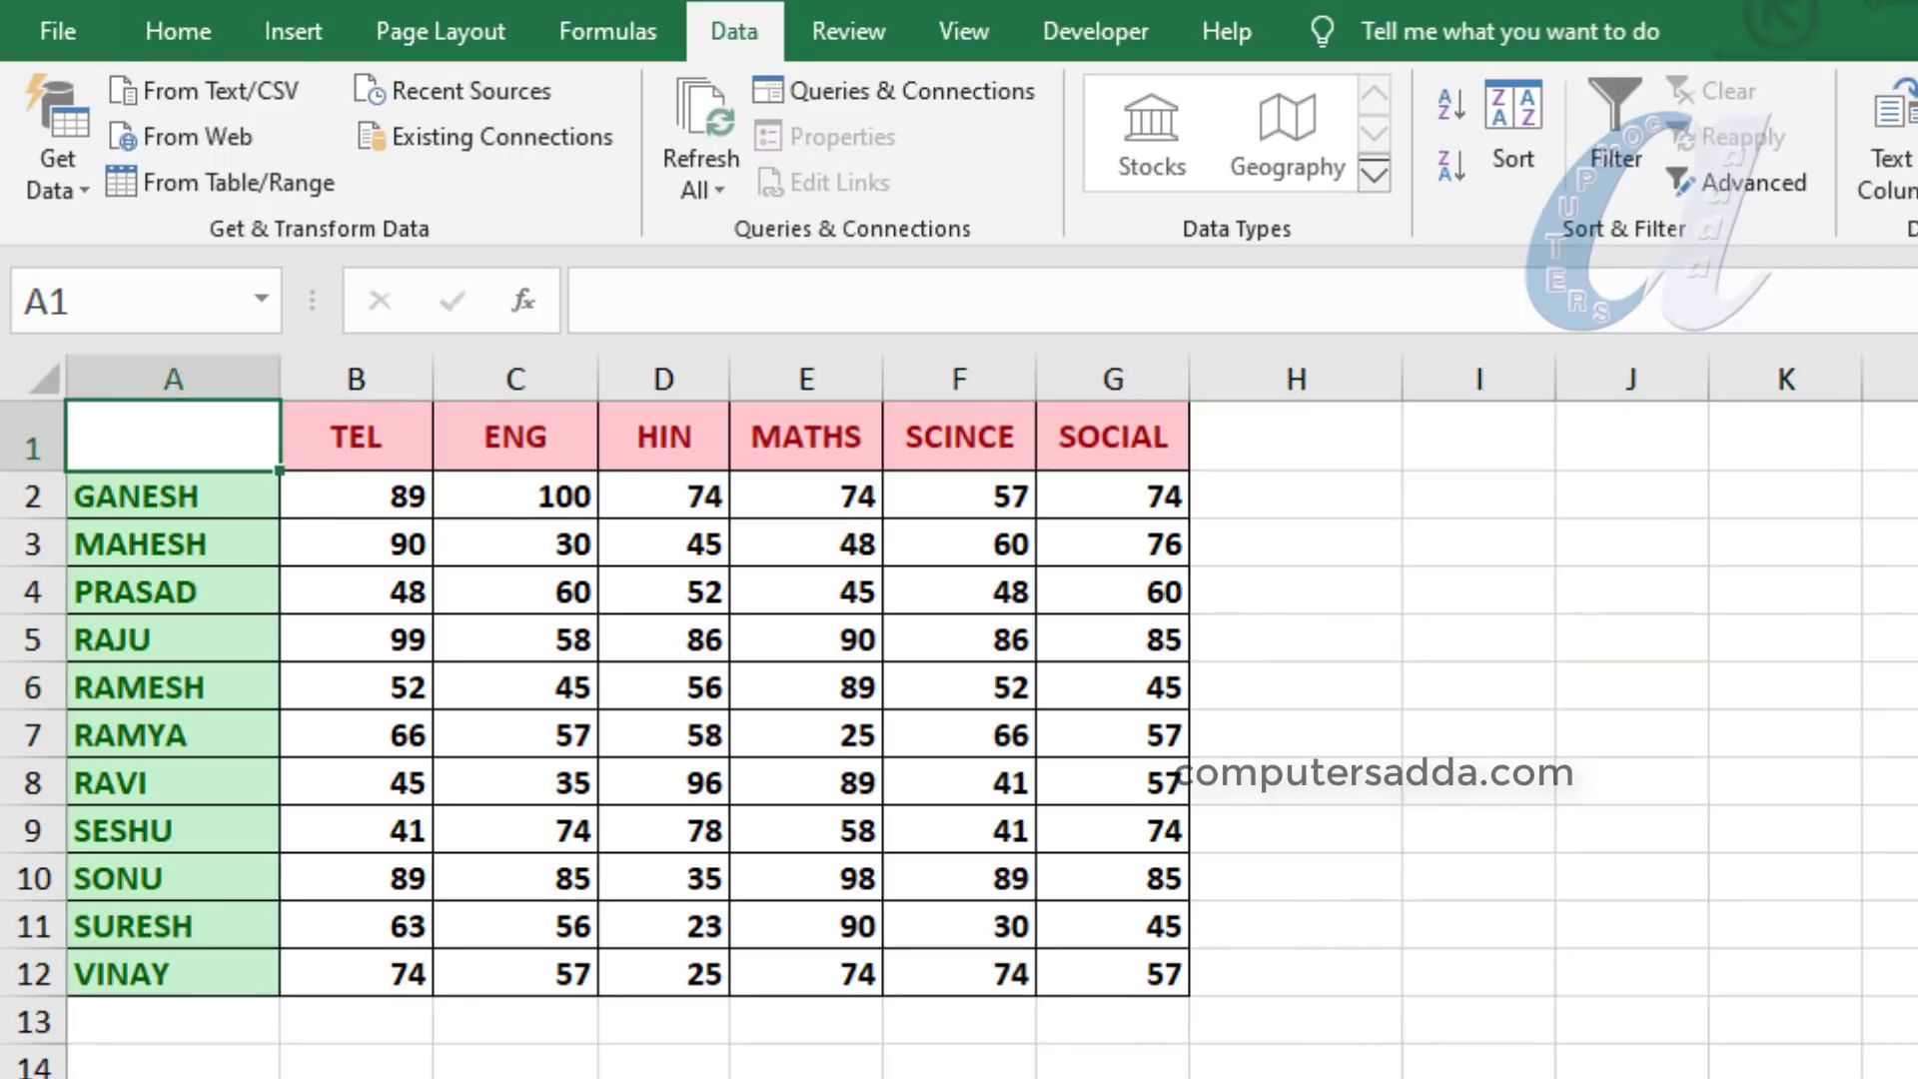
scroll(959, 716, "up", 4)
left_click(1917, 970)
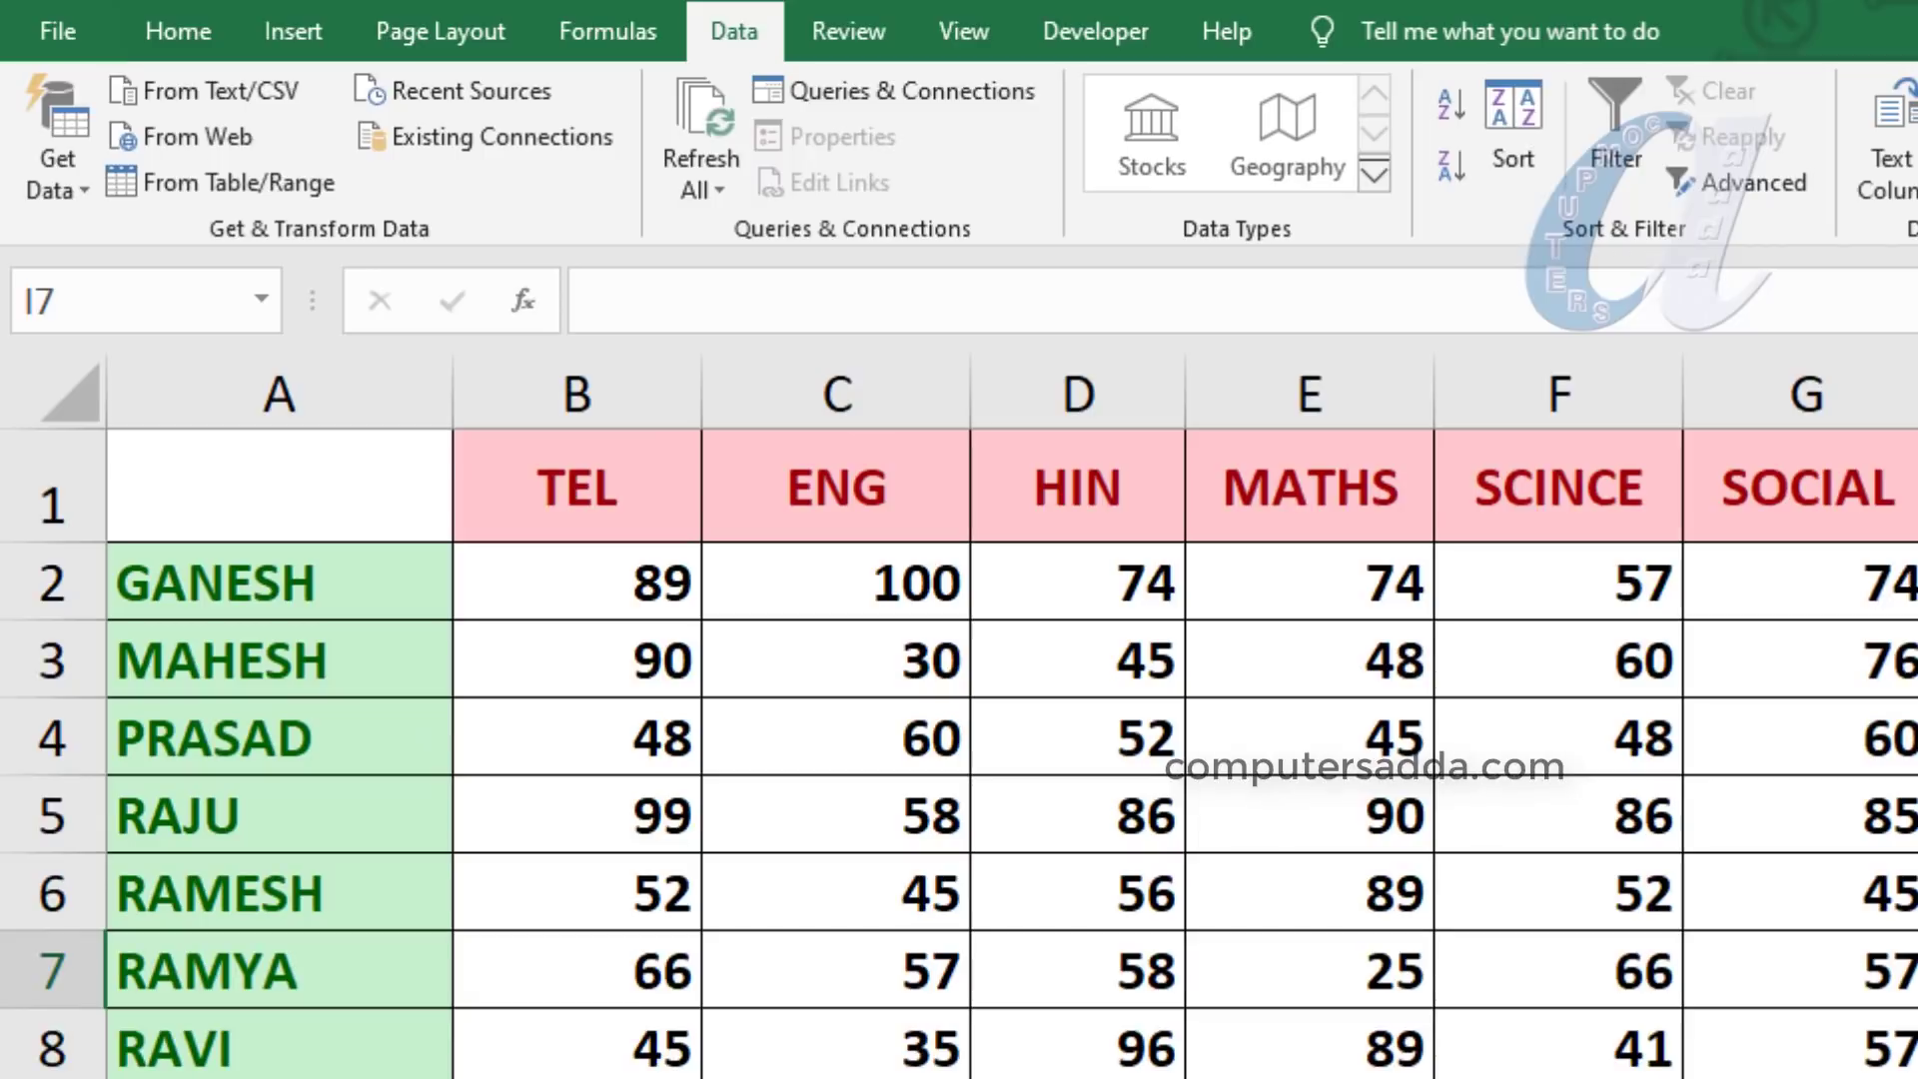
scroll(584, 805, "down", 4)
scroll(584, 804, "up", 4)
scroll(584, 804, "up", 1)
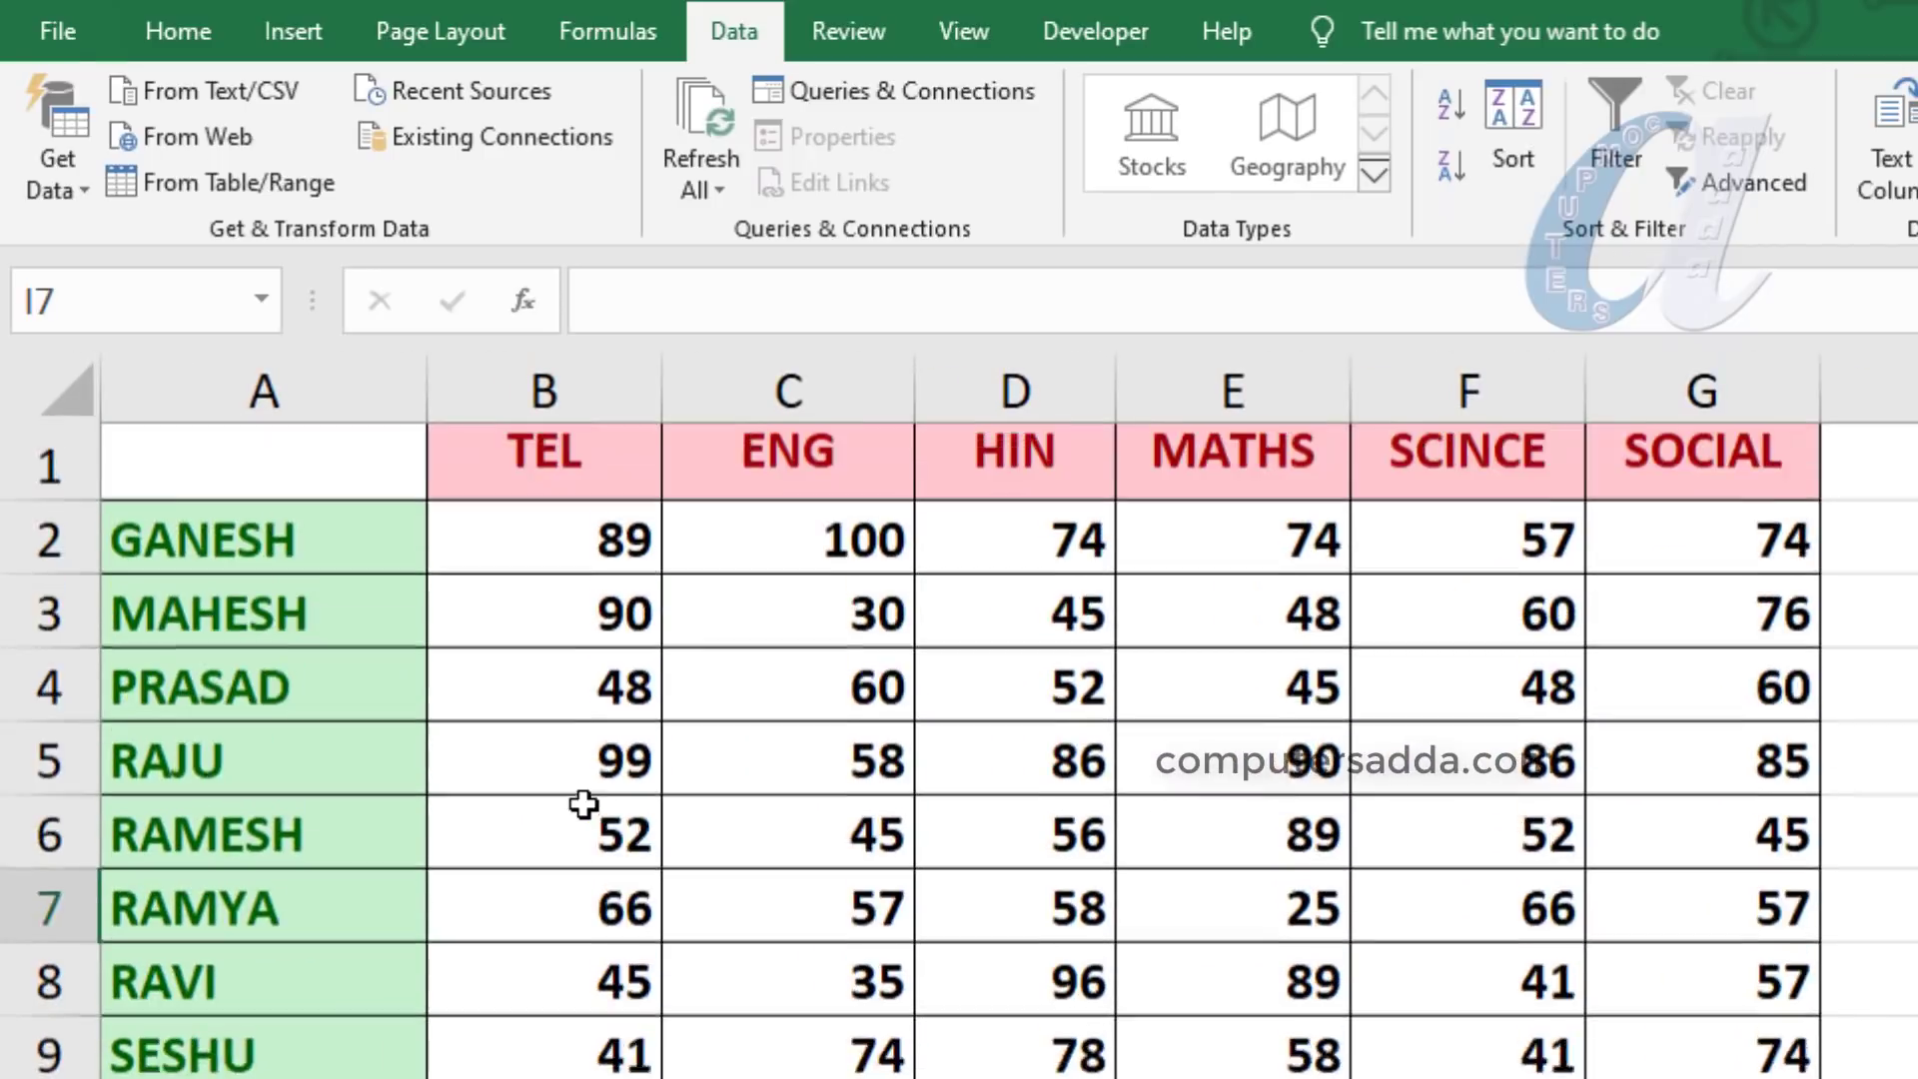
left_click(225, 470)
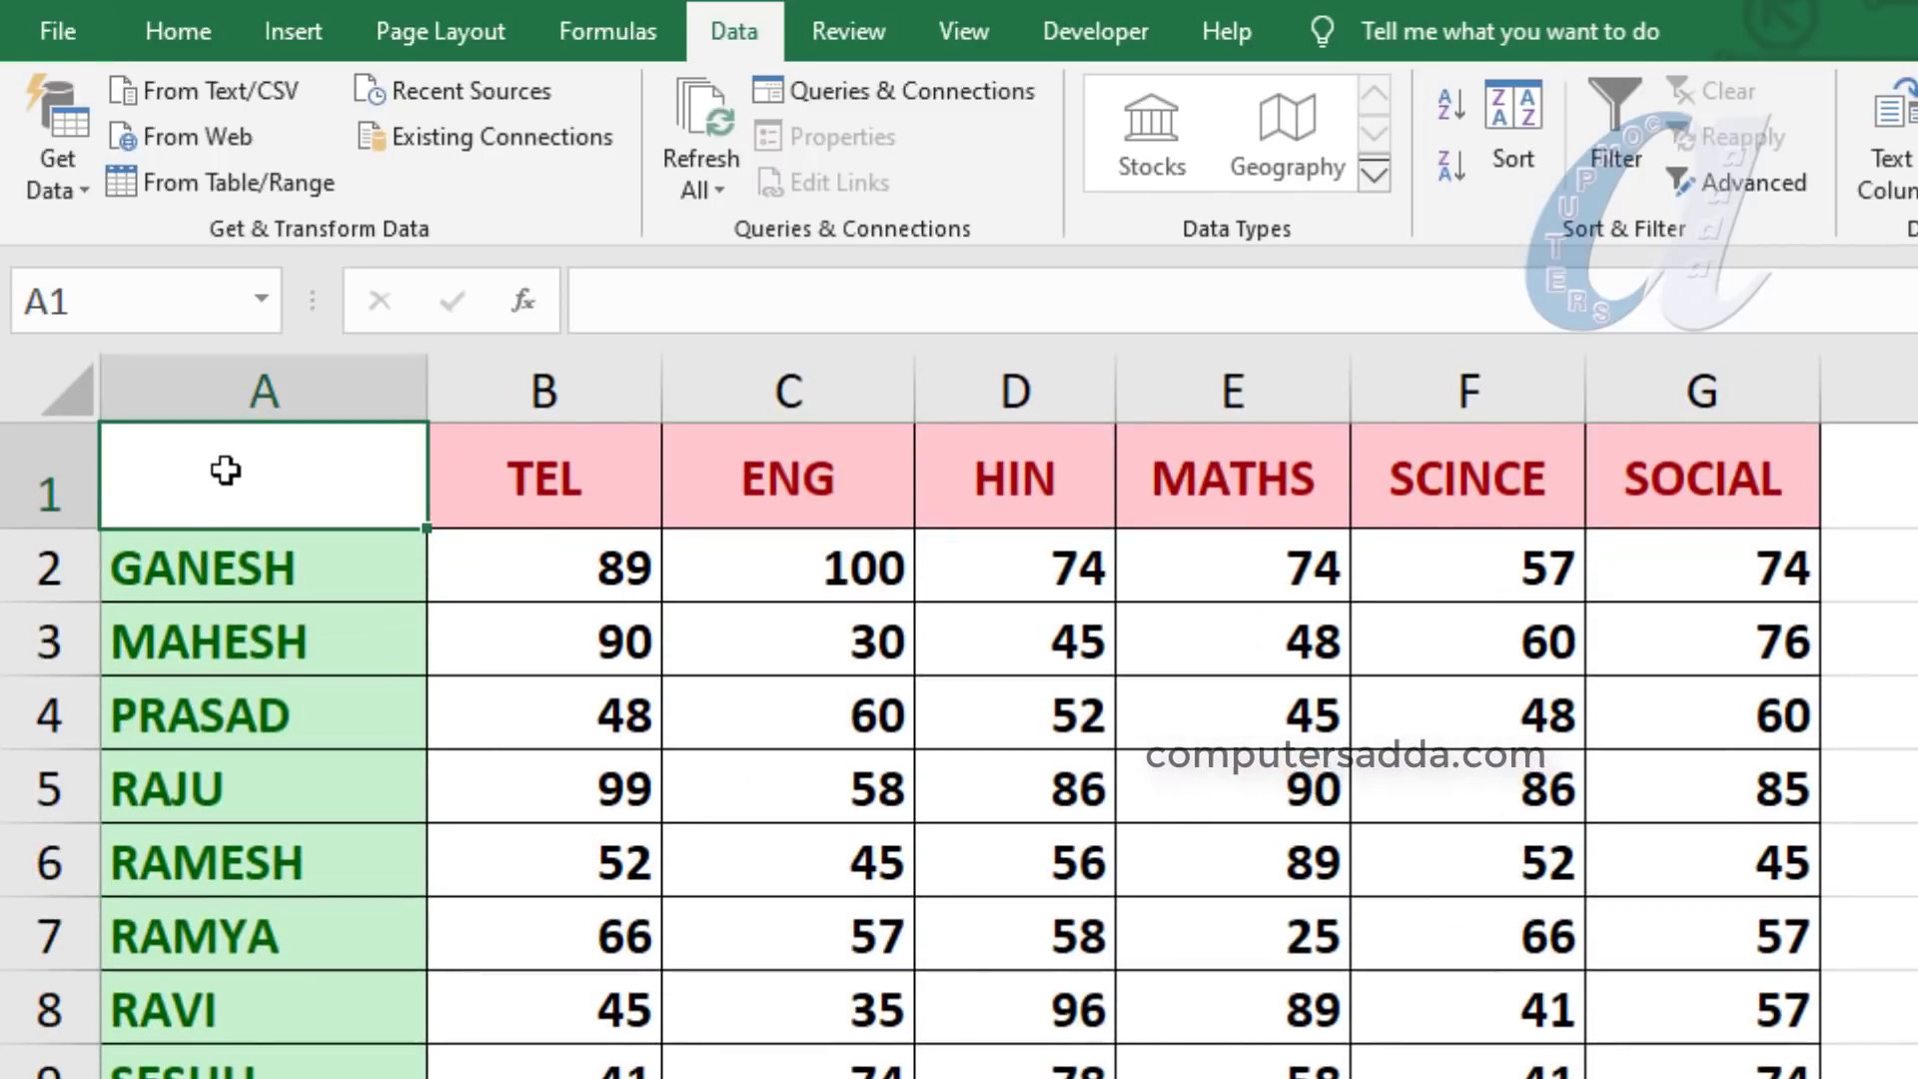
left_click(189, 26)
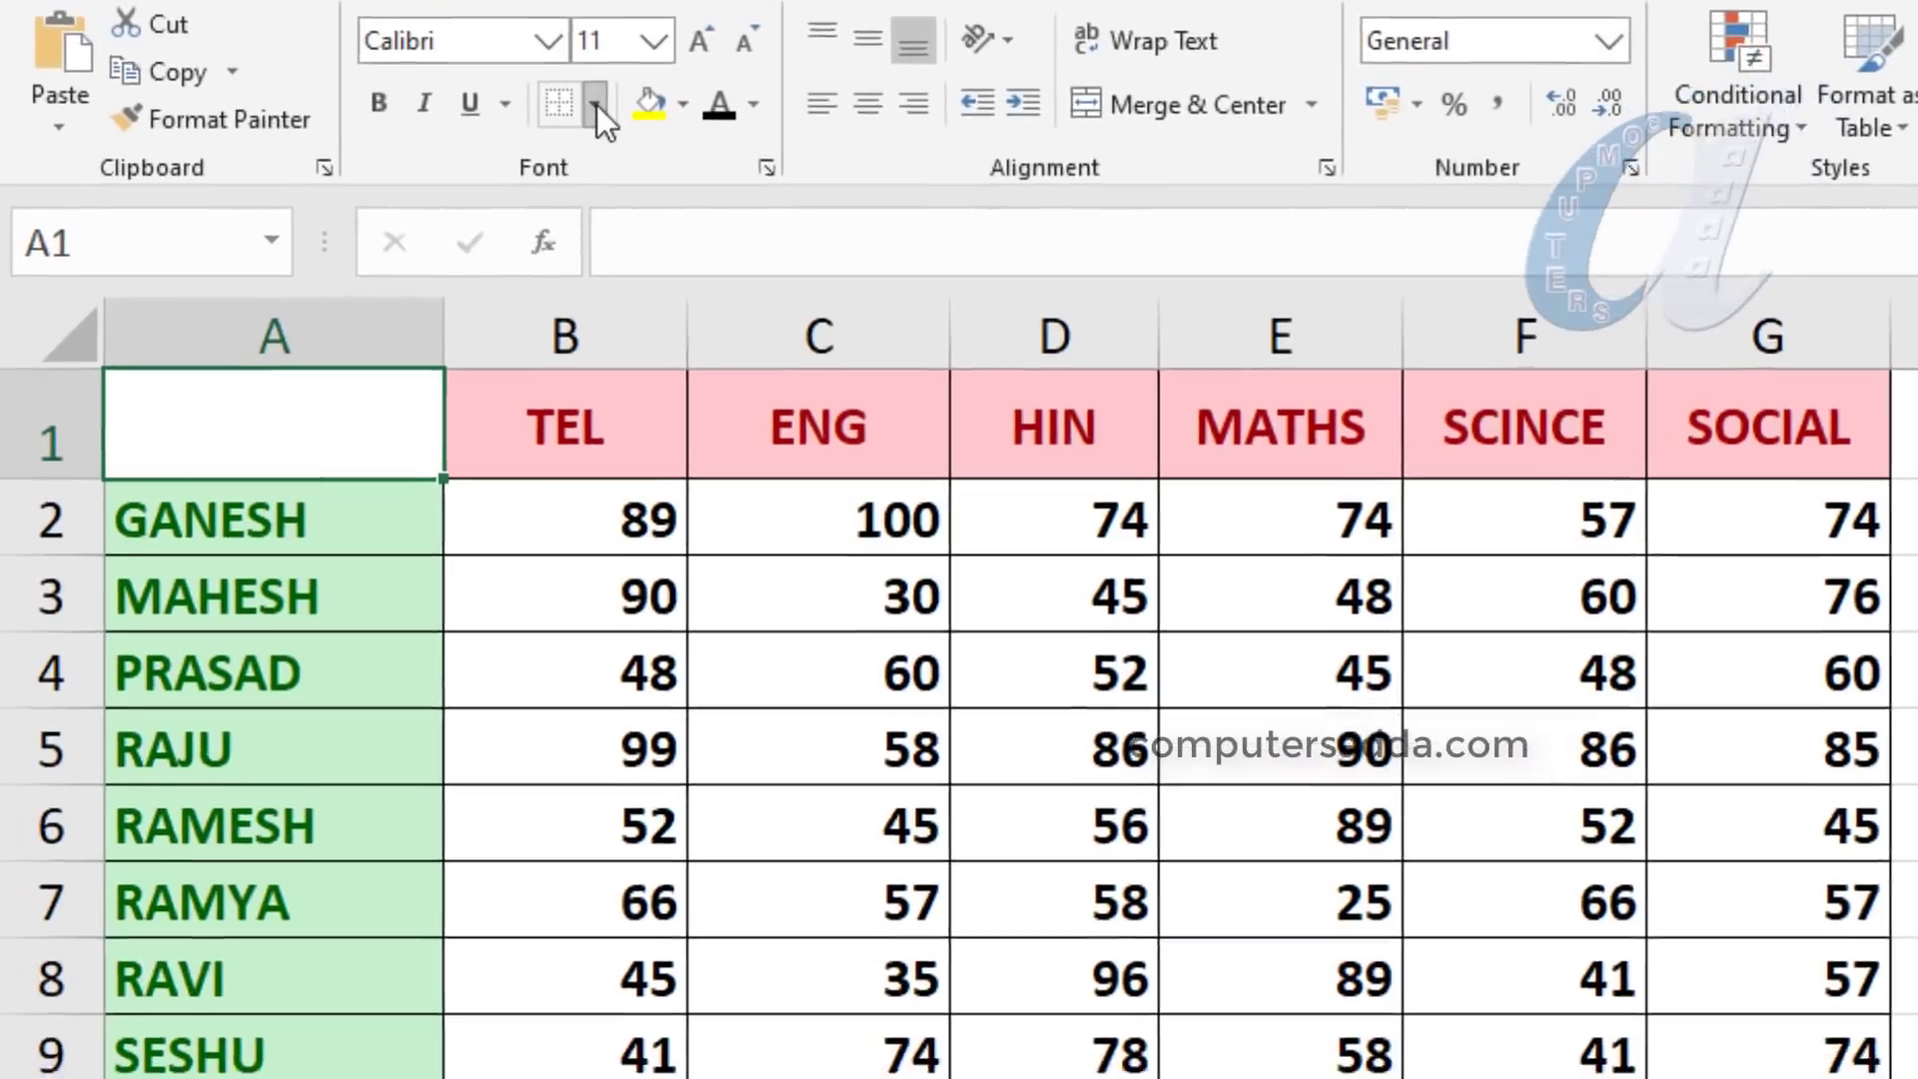
left_click(573, 168)
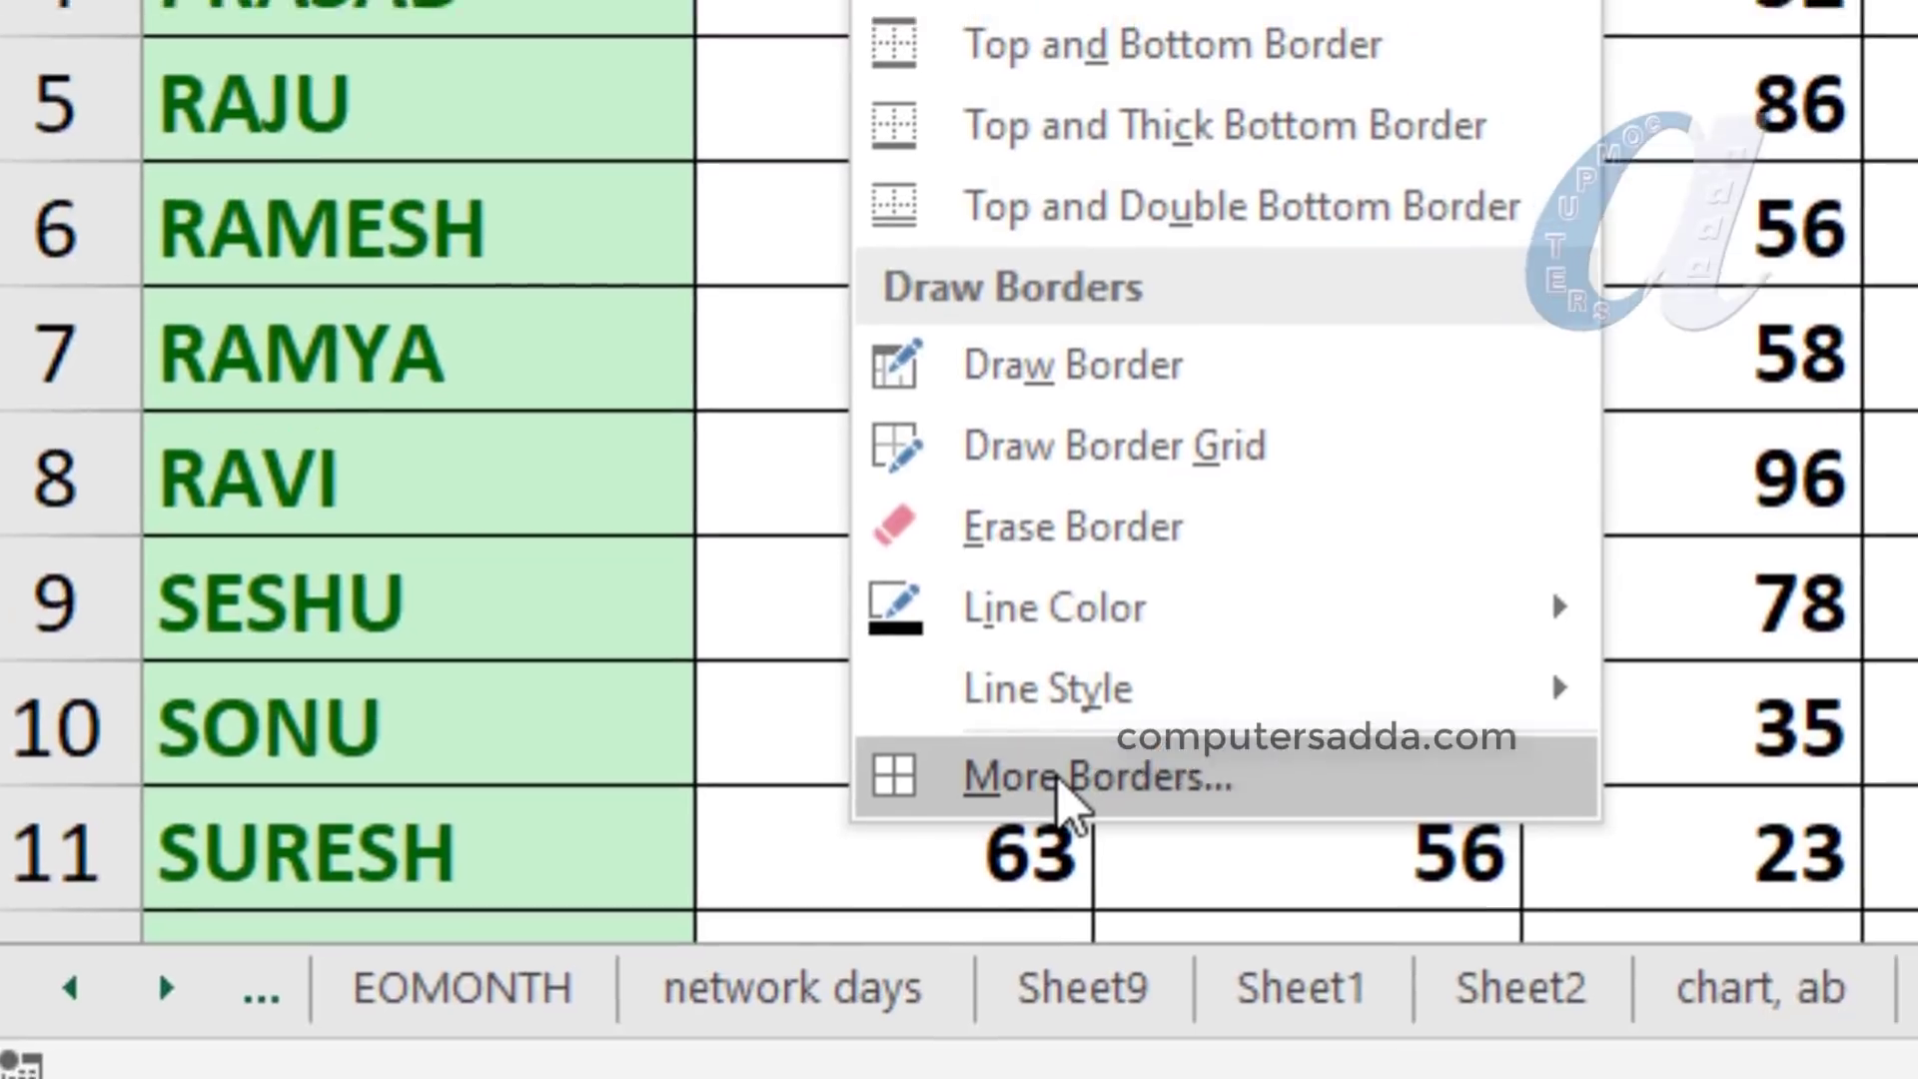
left_click(1089, 760)
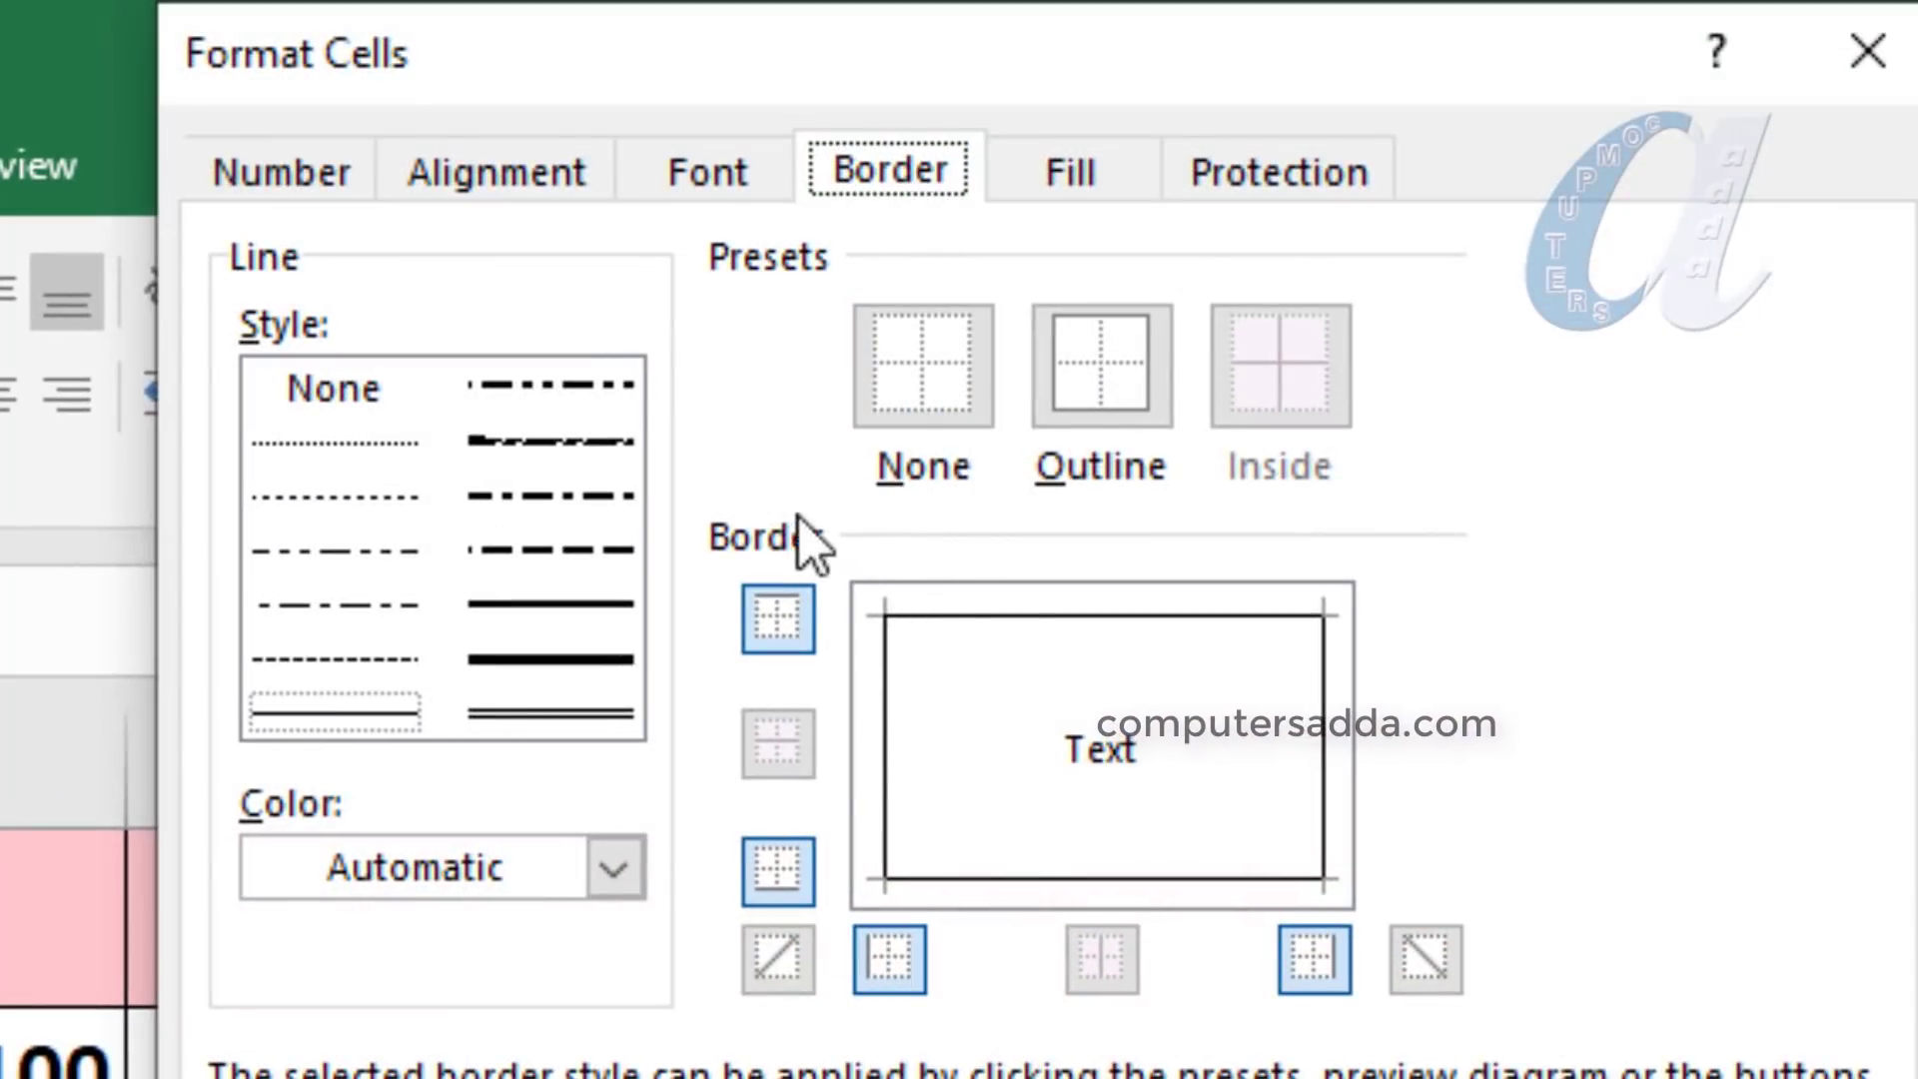
left_click(1426, 964)
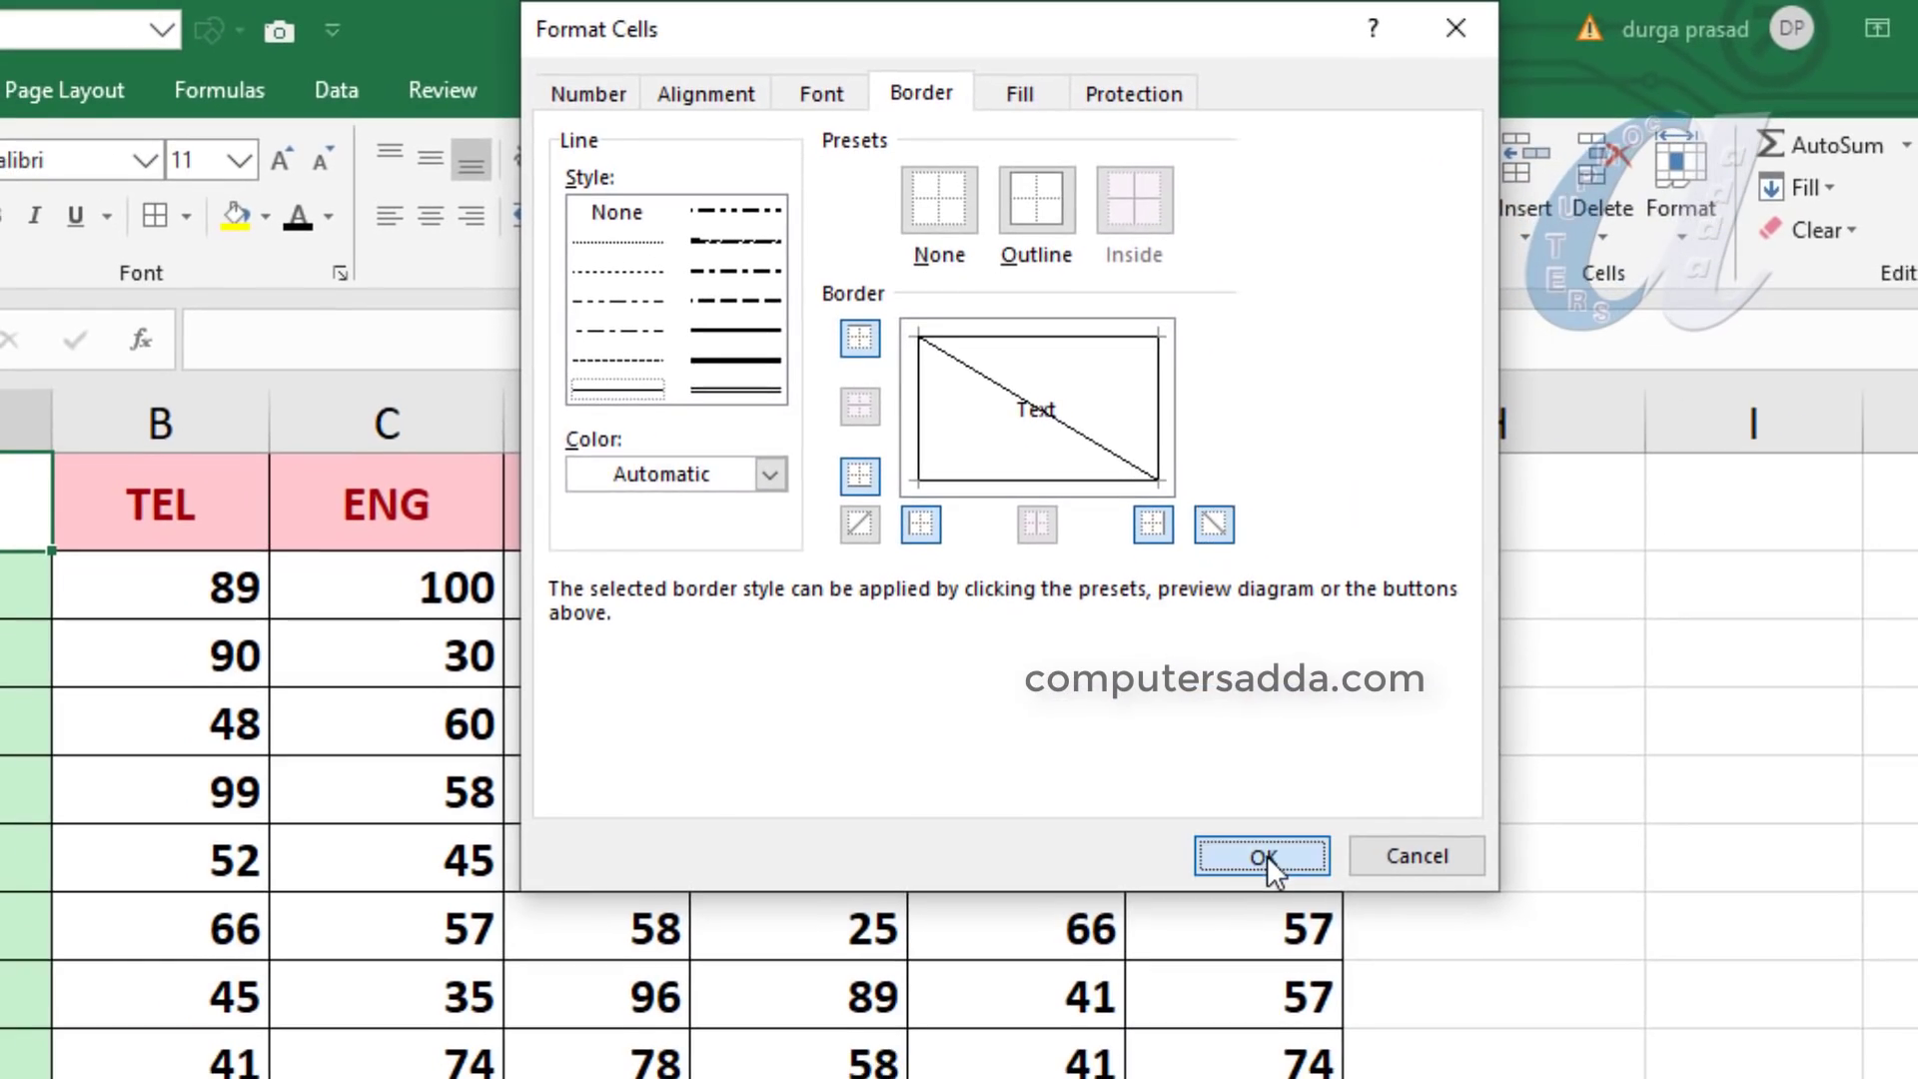
left_click(1267, 855)
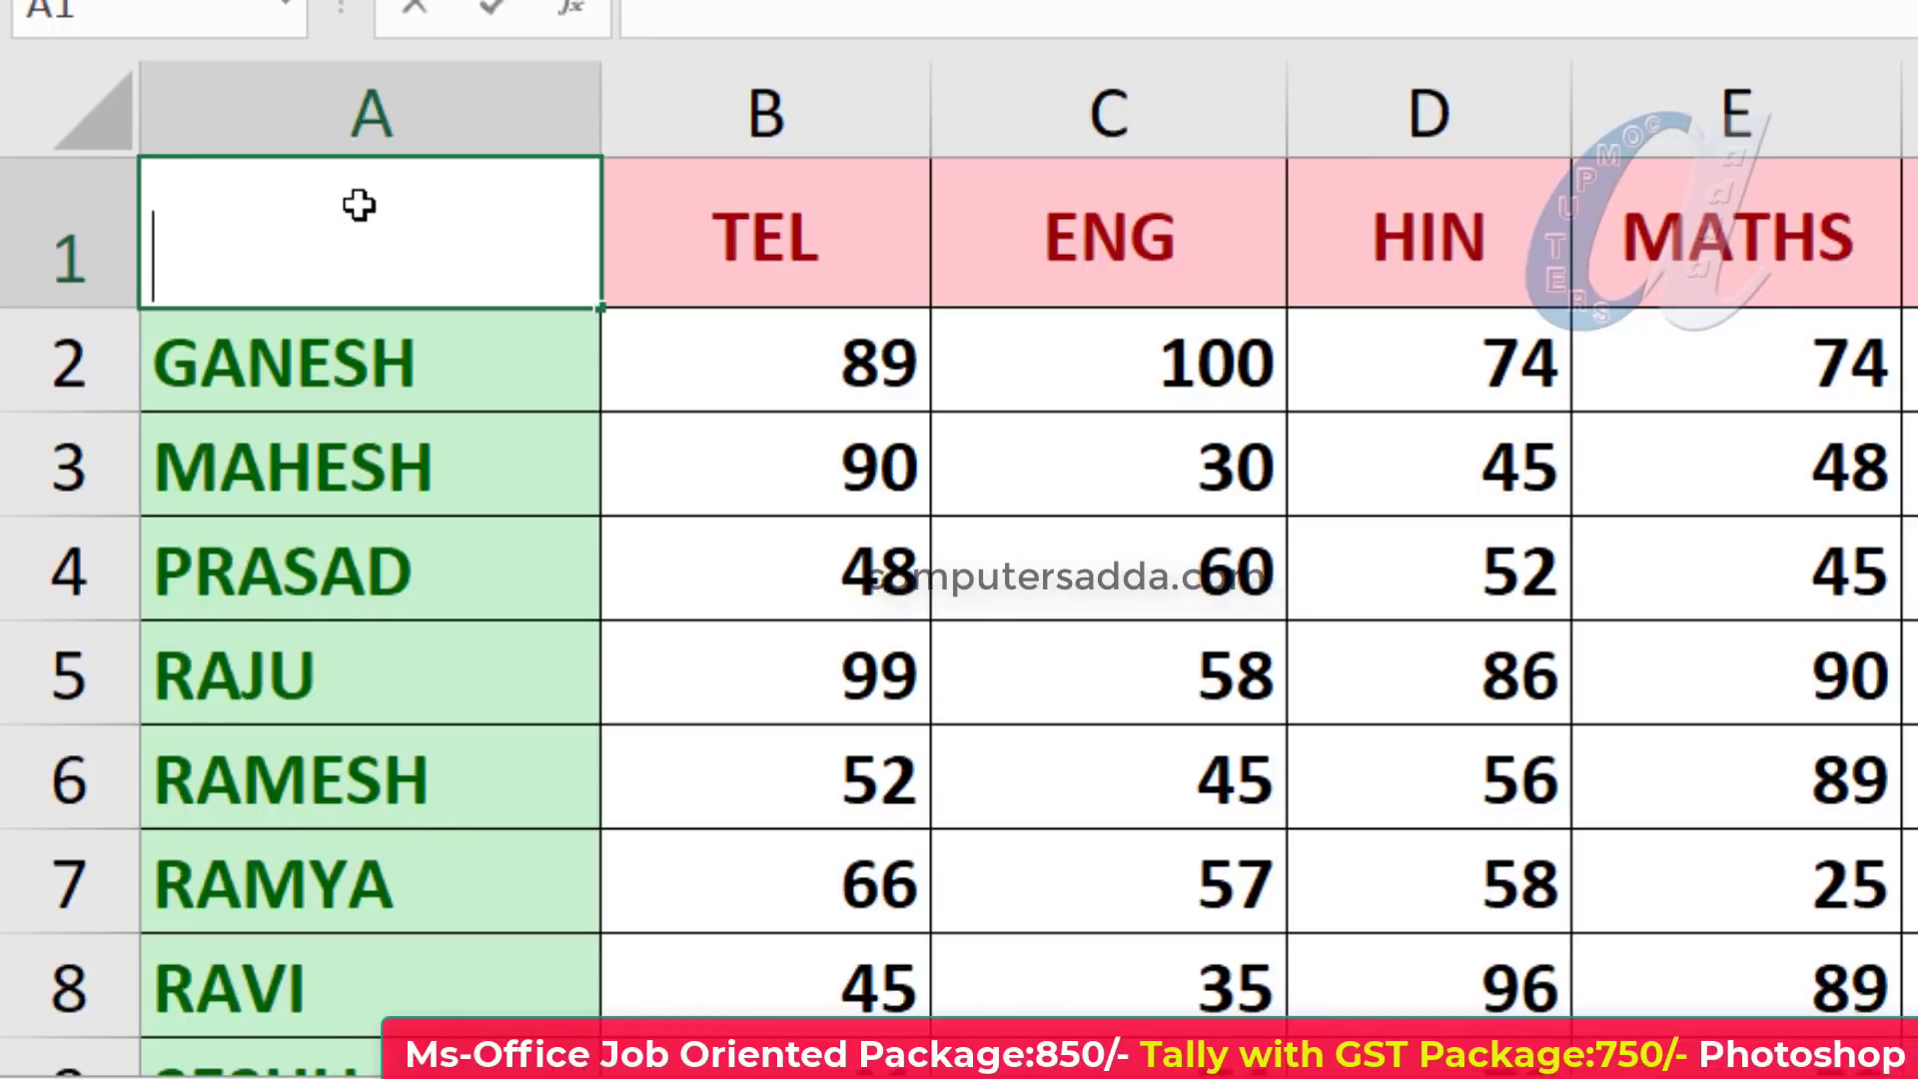
Step: Enter "Marks" and "Names" on two separate lines in cell A1 and make row 1 tall enough for both
type("Marks")
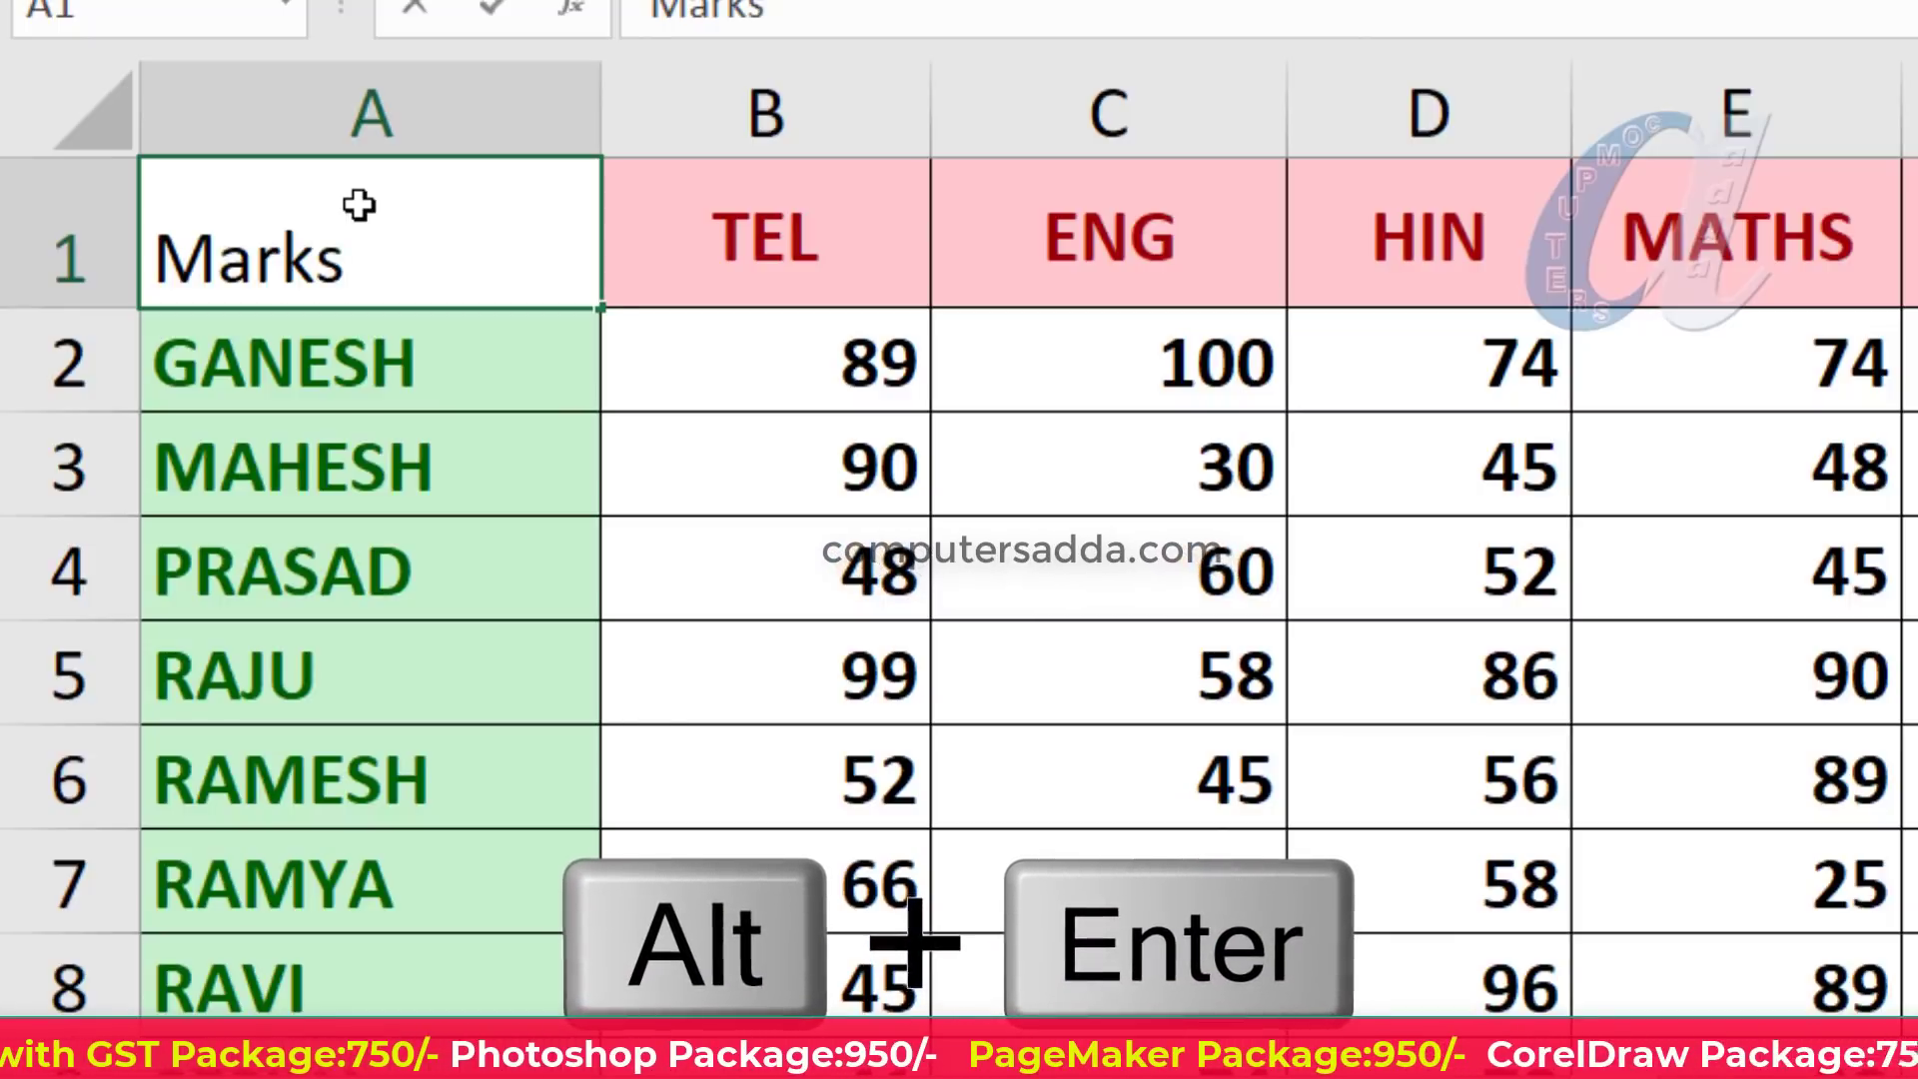
key("alt+Return")
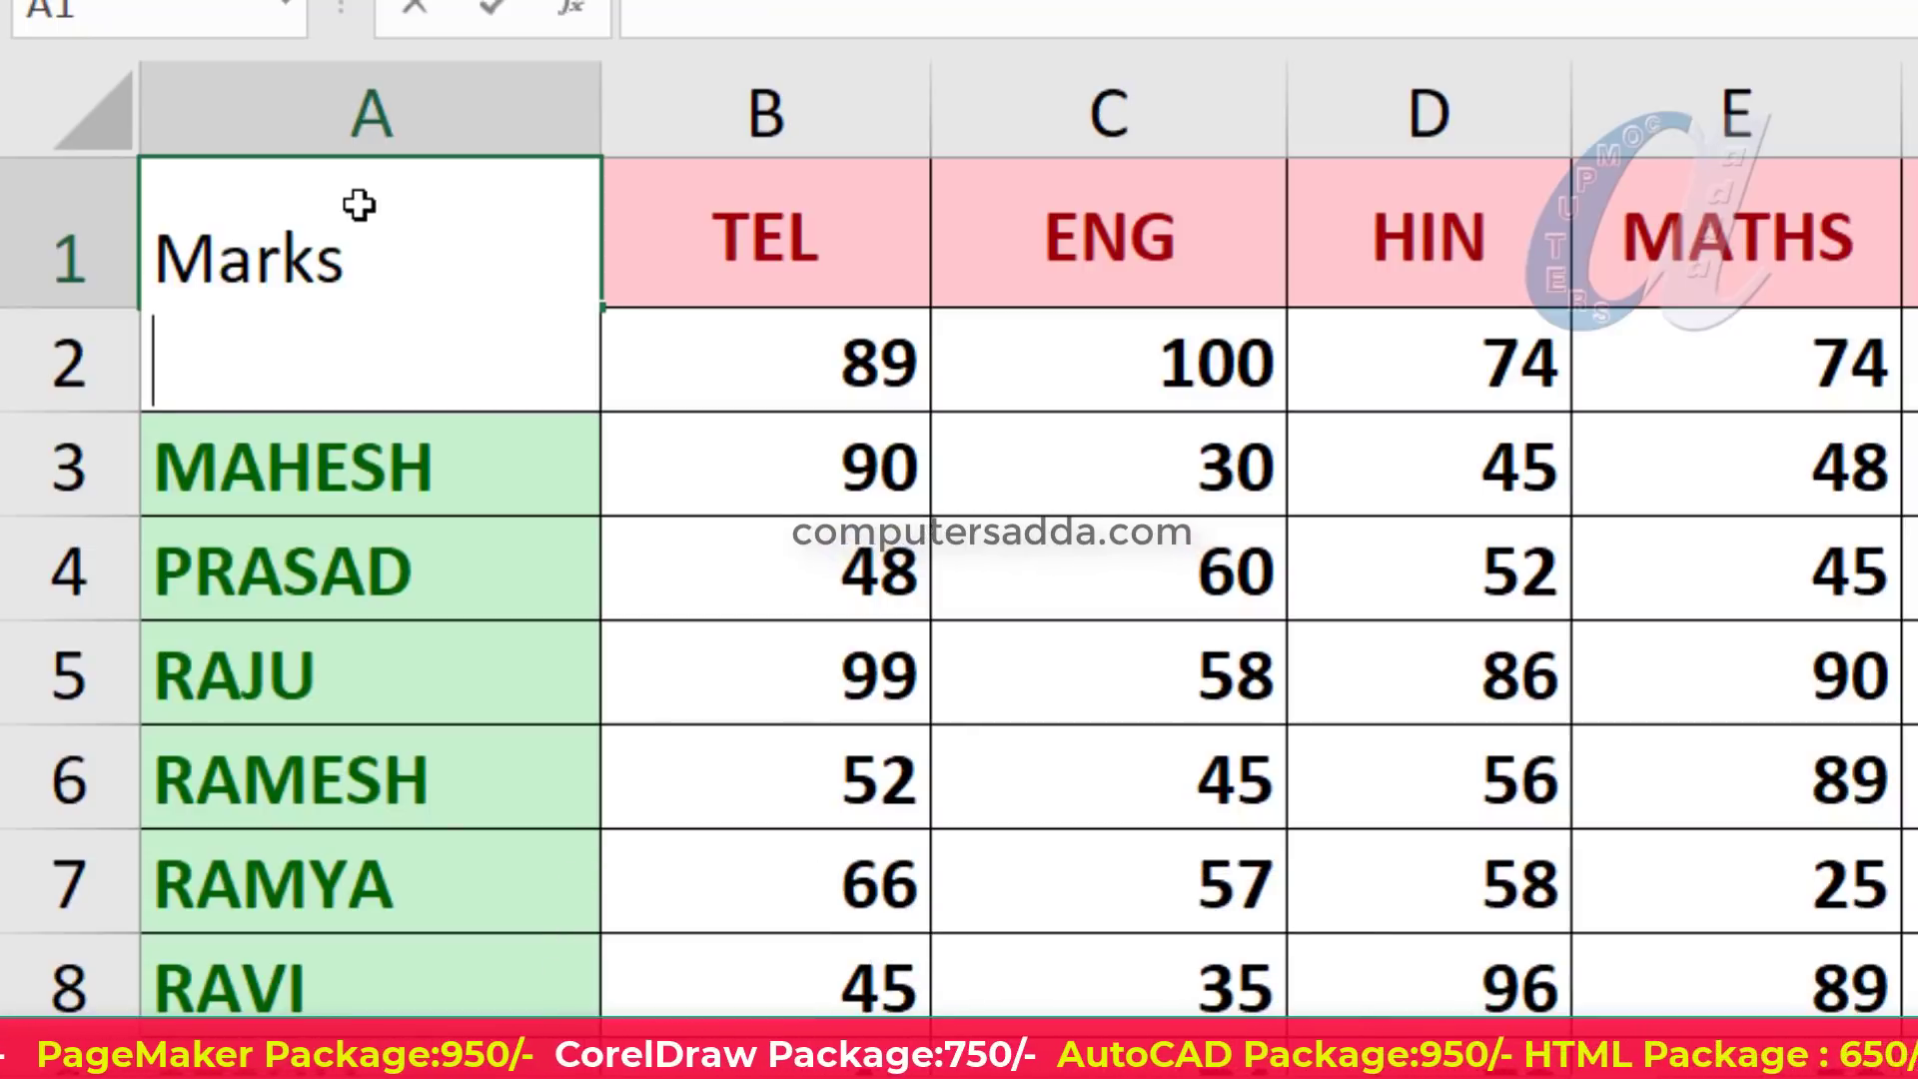
type("Names")
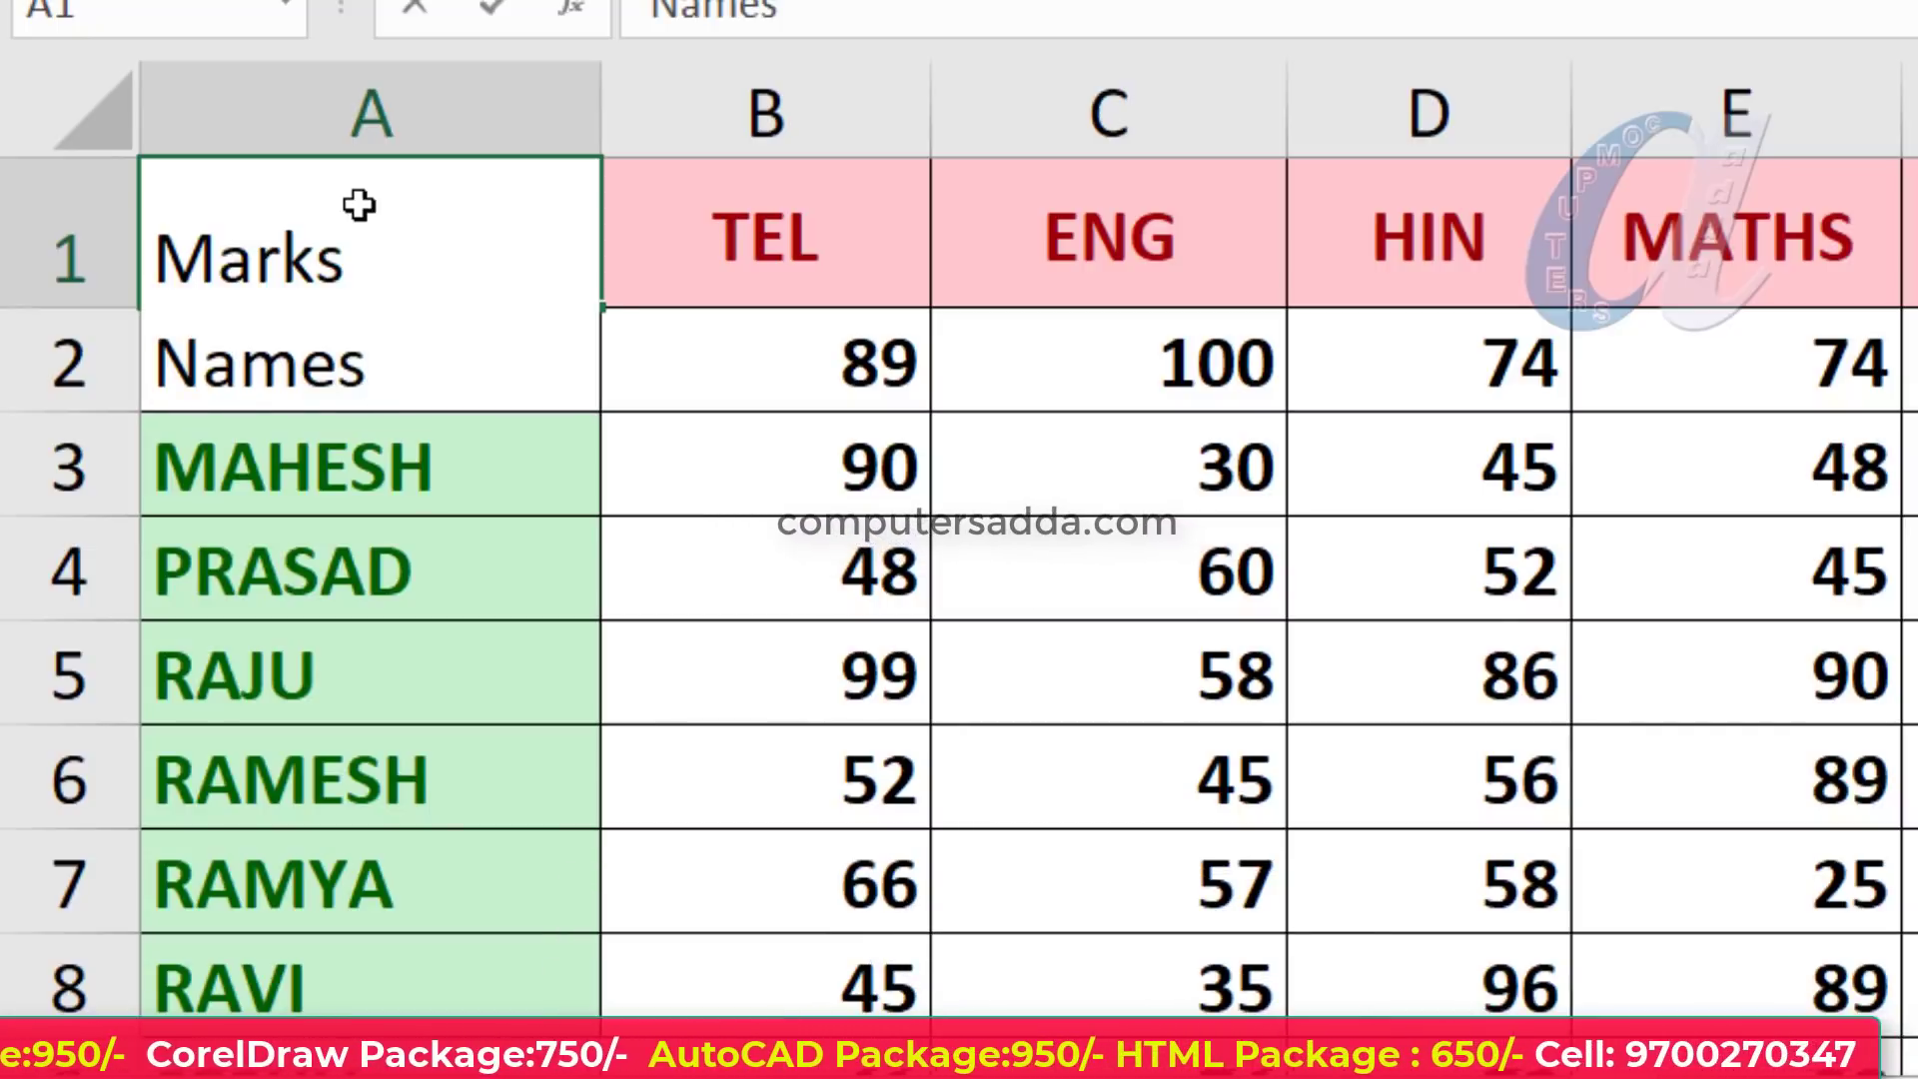
left_click(685, 561)
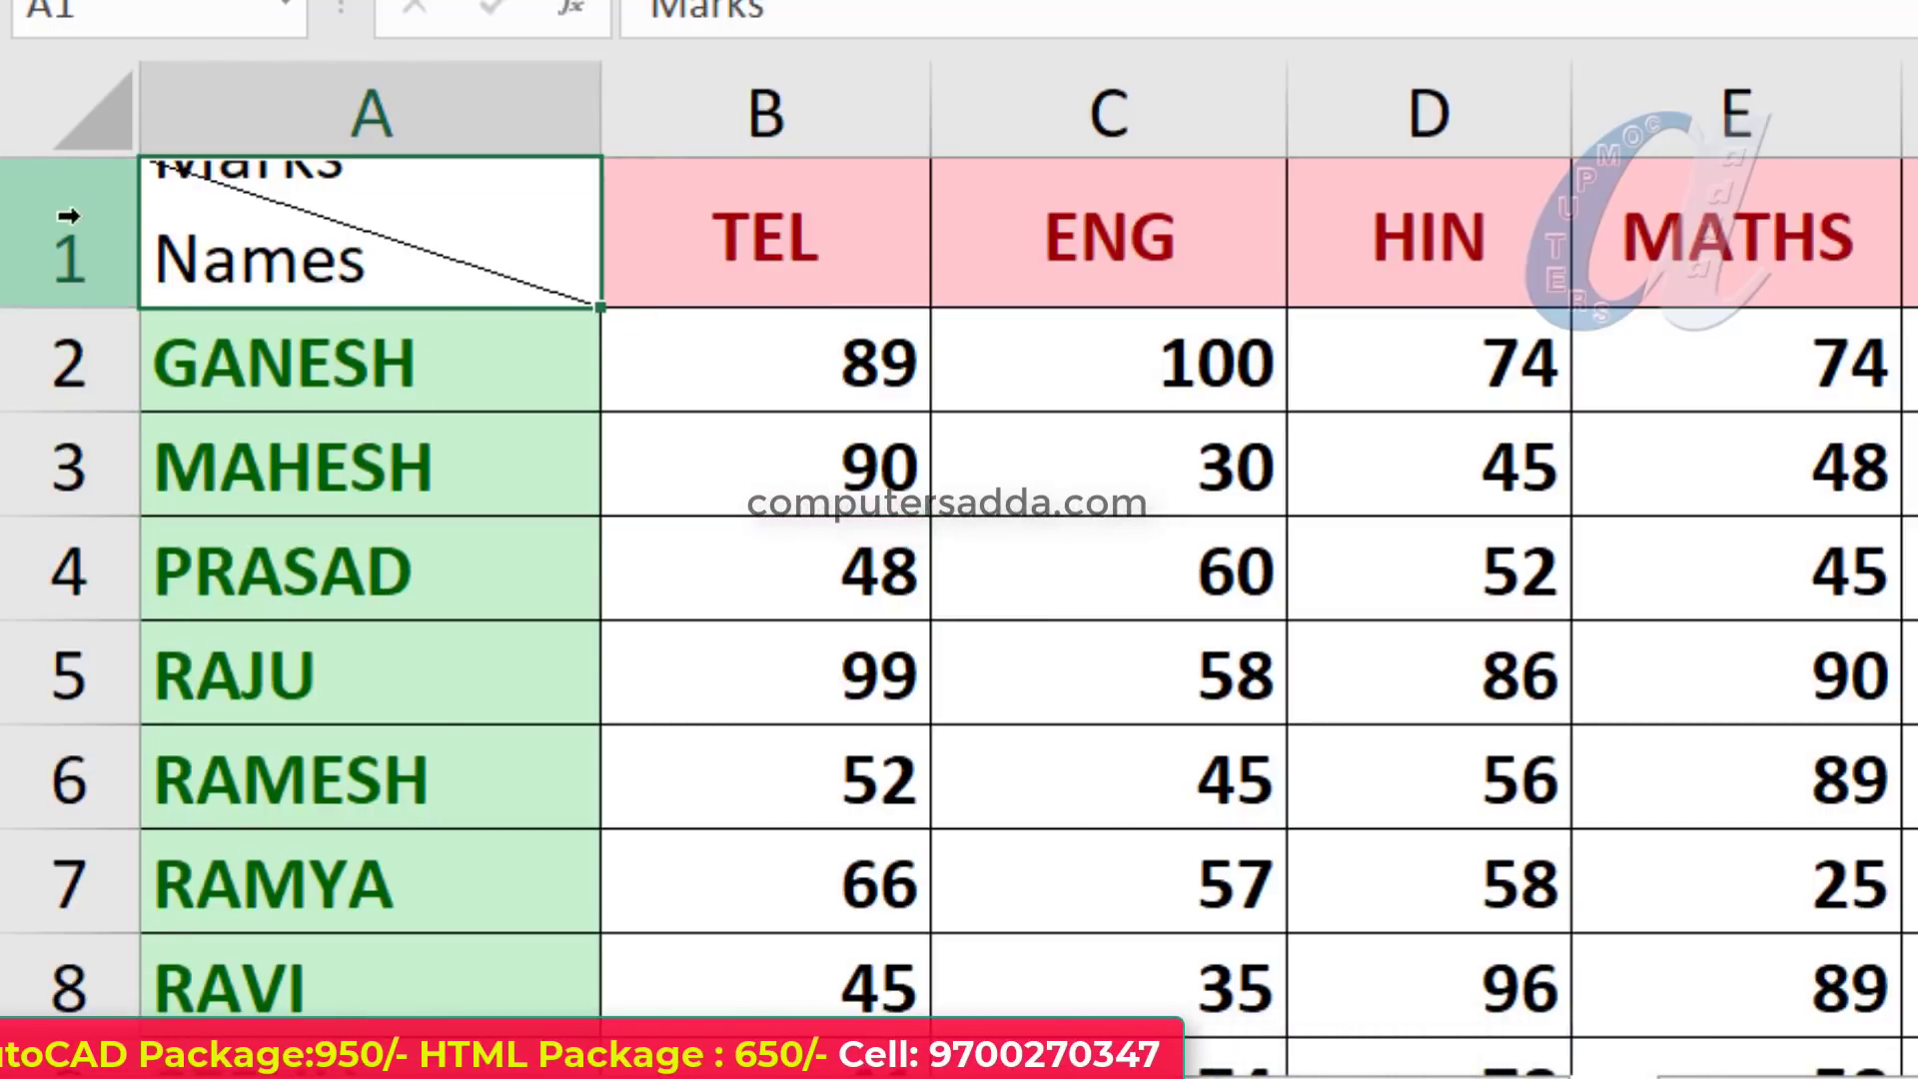
left_click_drag(85, 307, 82, 364)
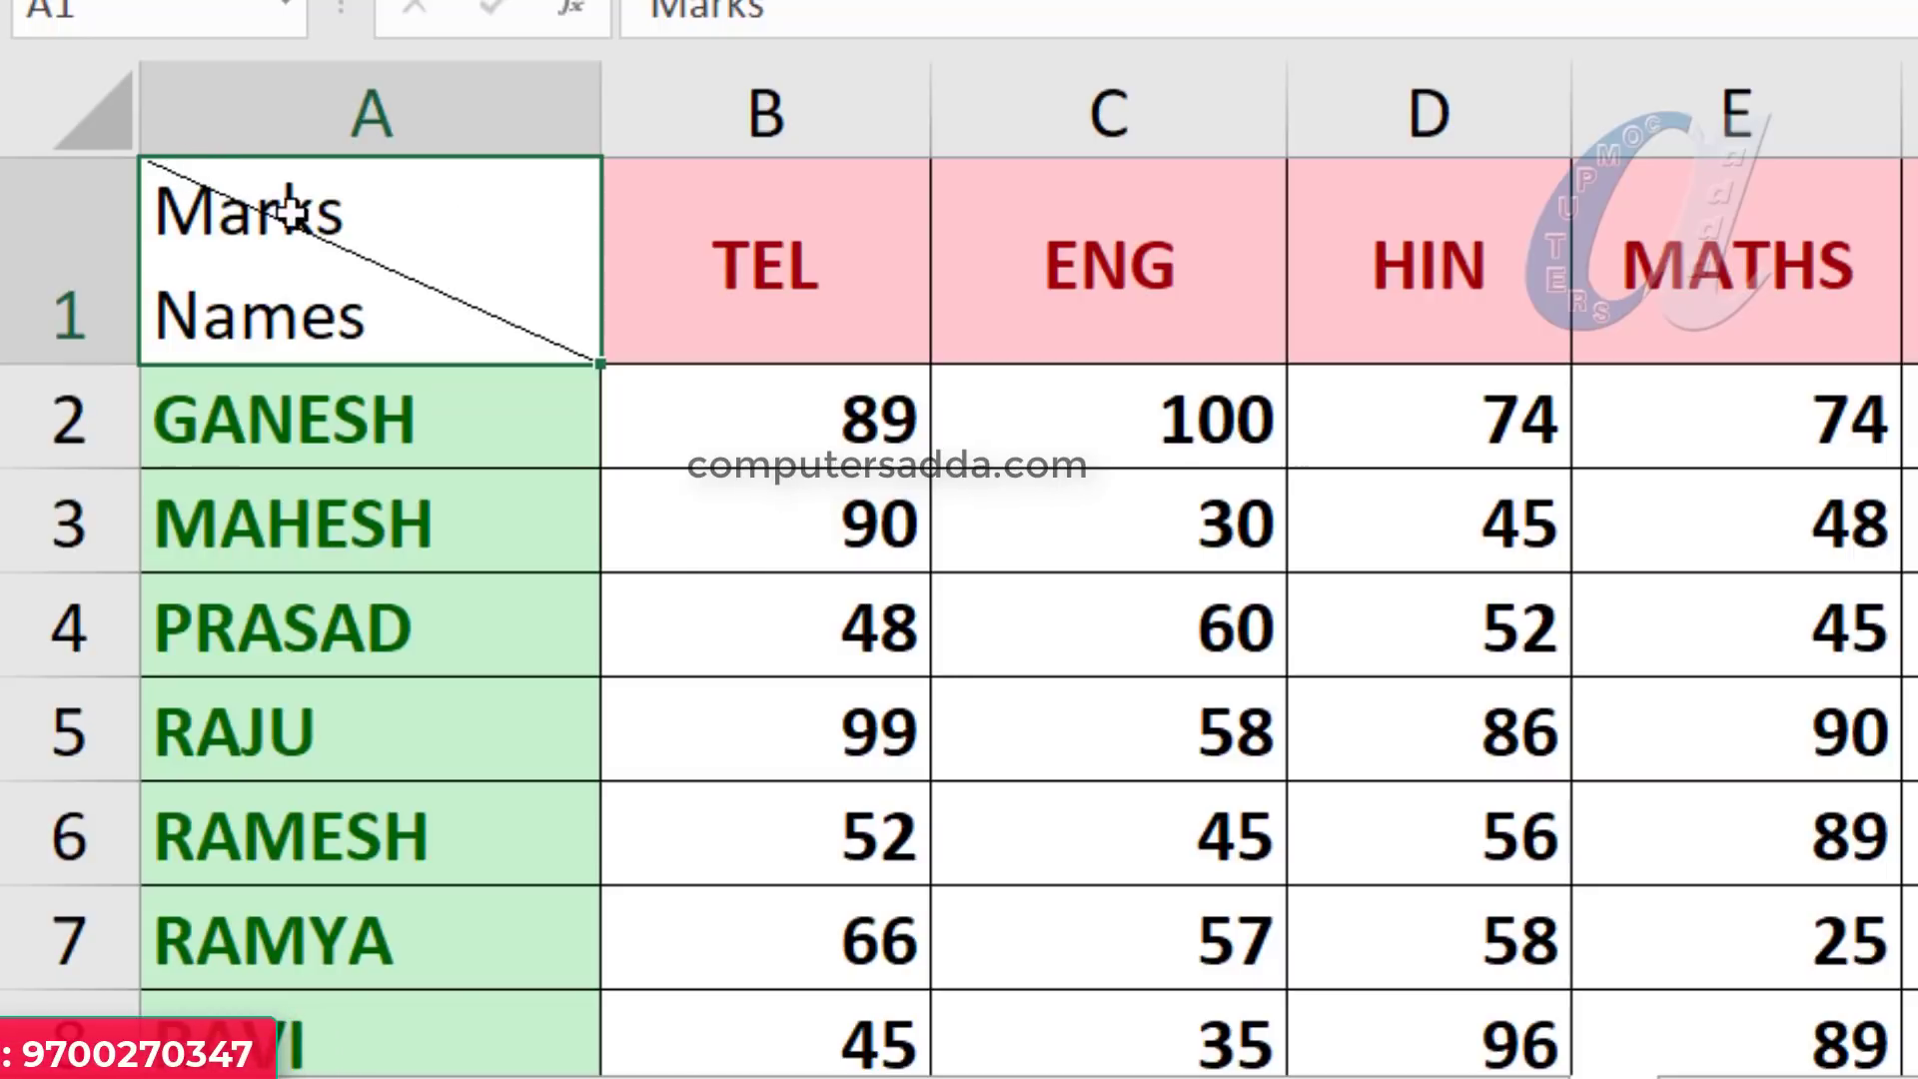
Step: Pad "Marks" in cell A1 with leading spaces to place it above the diagonal line, near the cell's right edge
double_click(163, 208)
key("alt+Return")
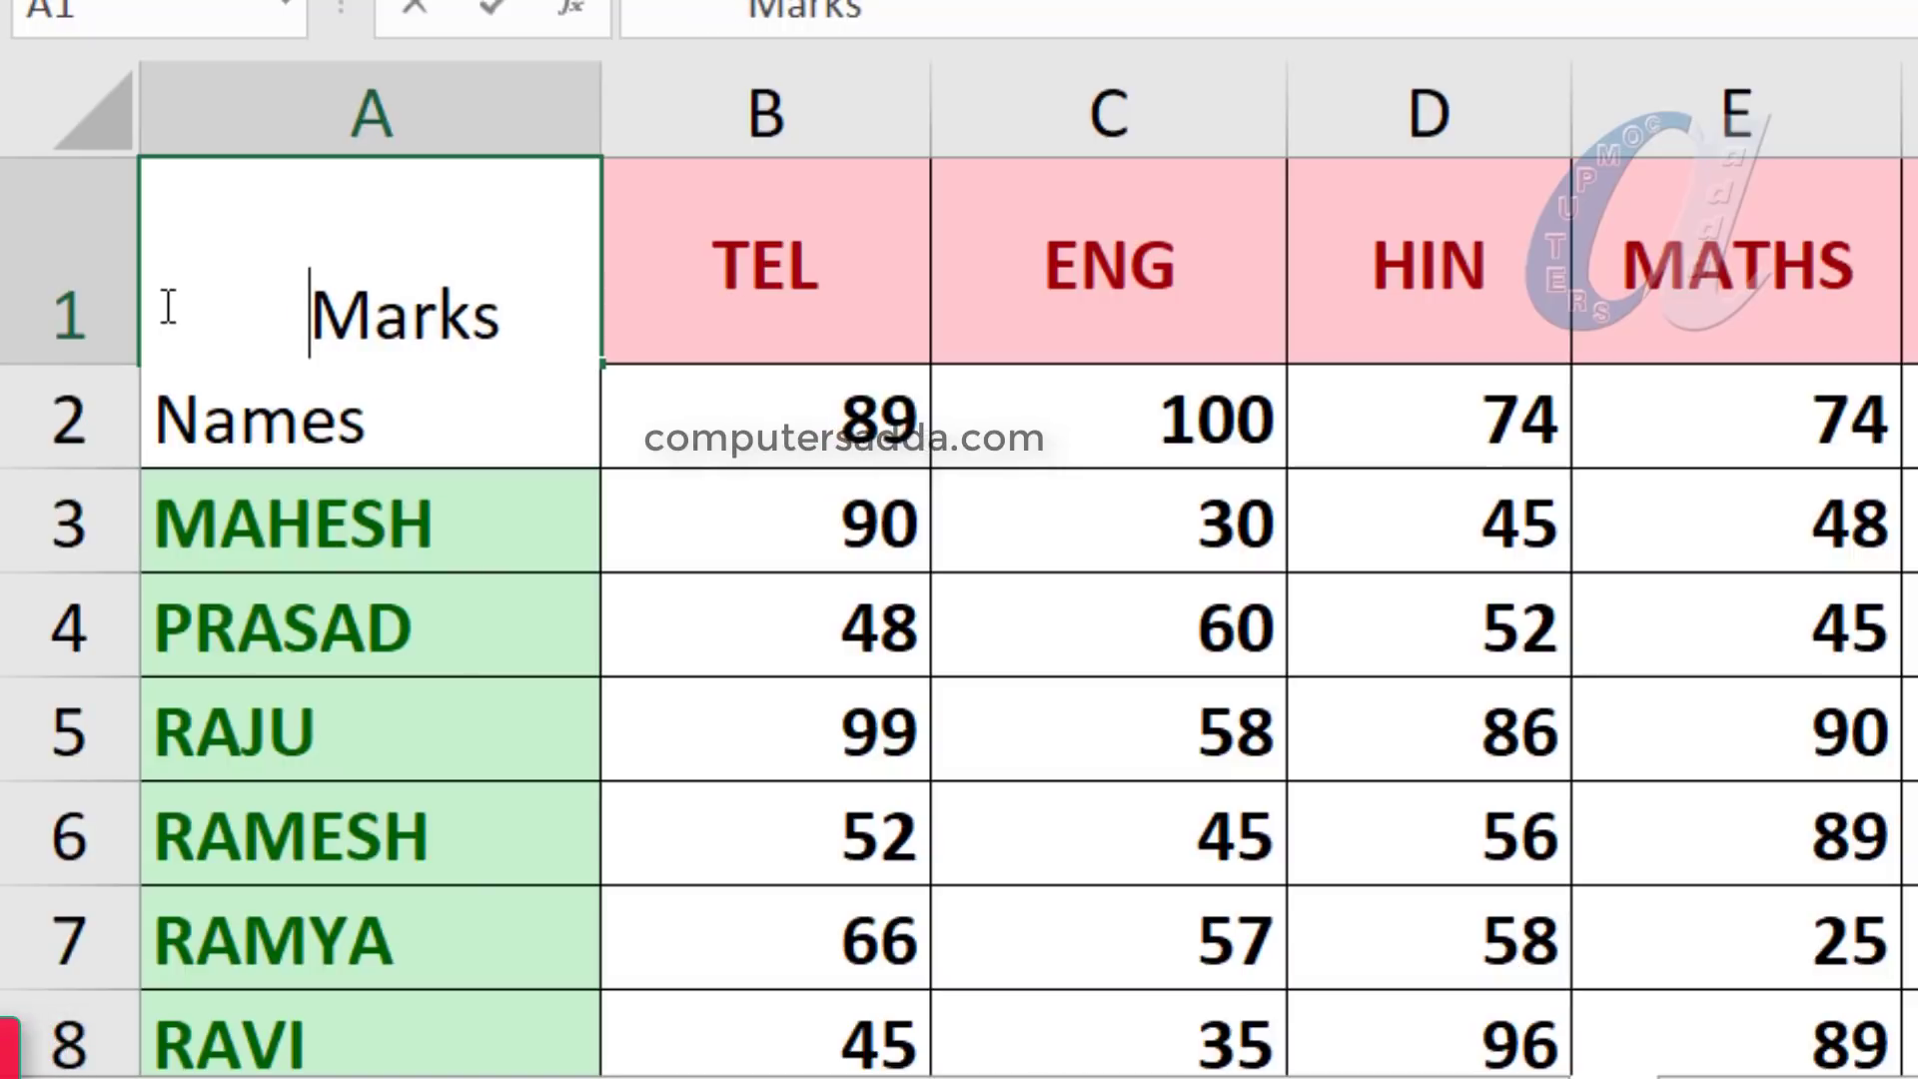
left_click(822, 535)
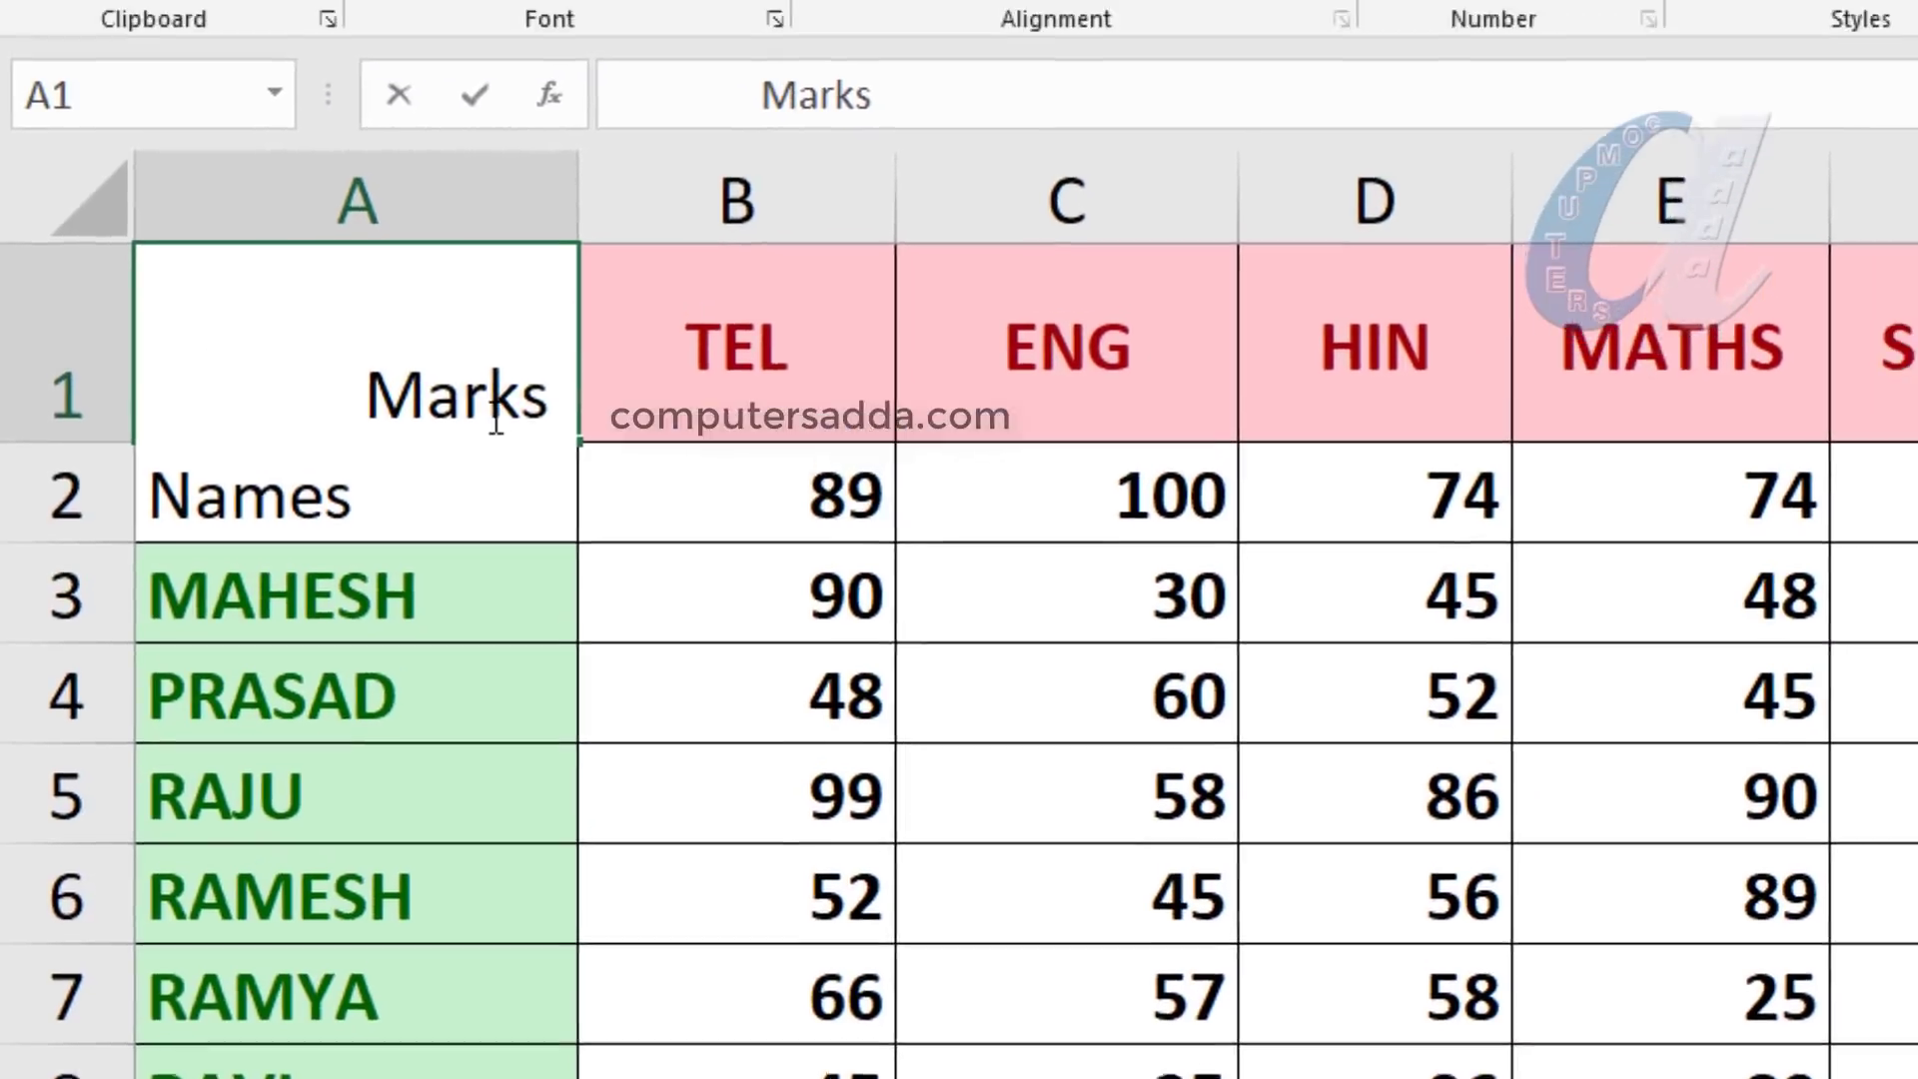
left_click(799, 525)
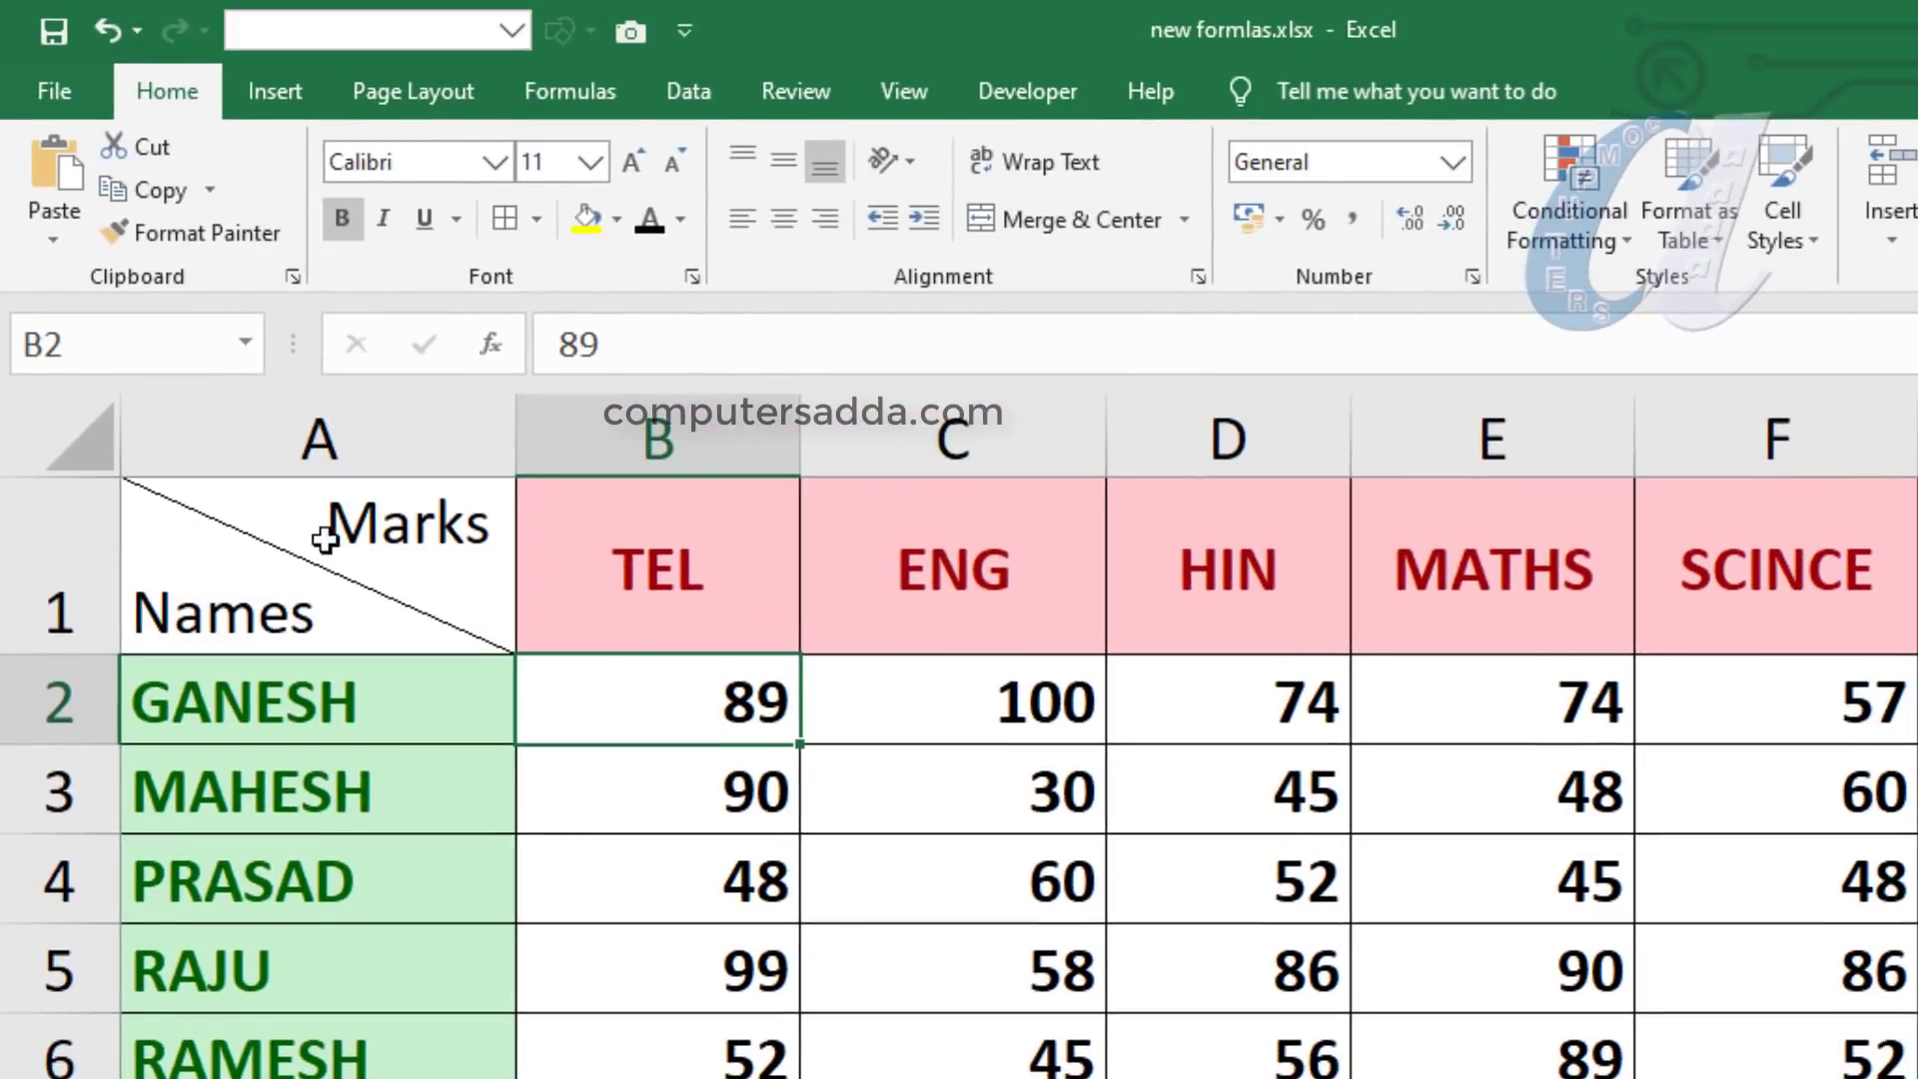
Step: Fill cell A1 with the standard orange color and make its text bold
left_click(215, 535)
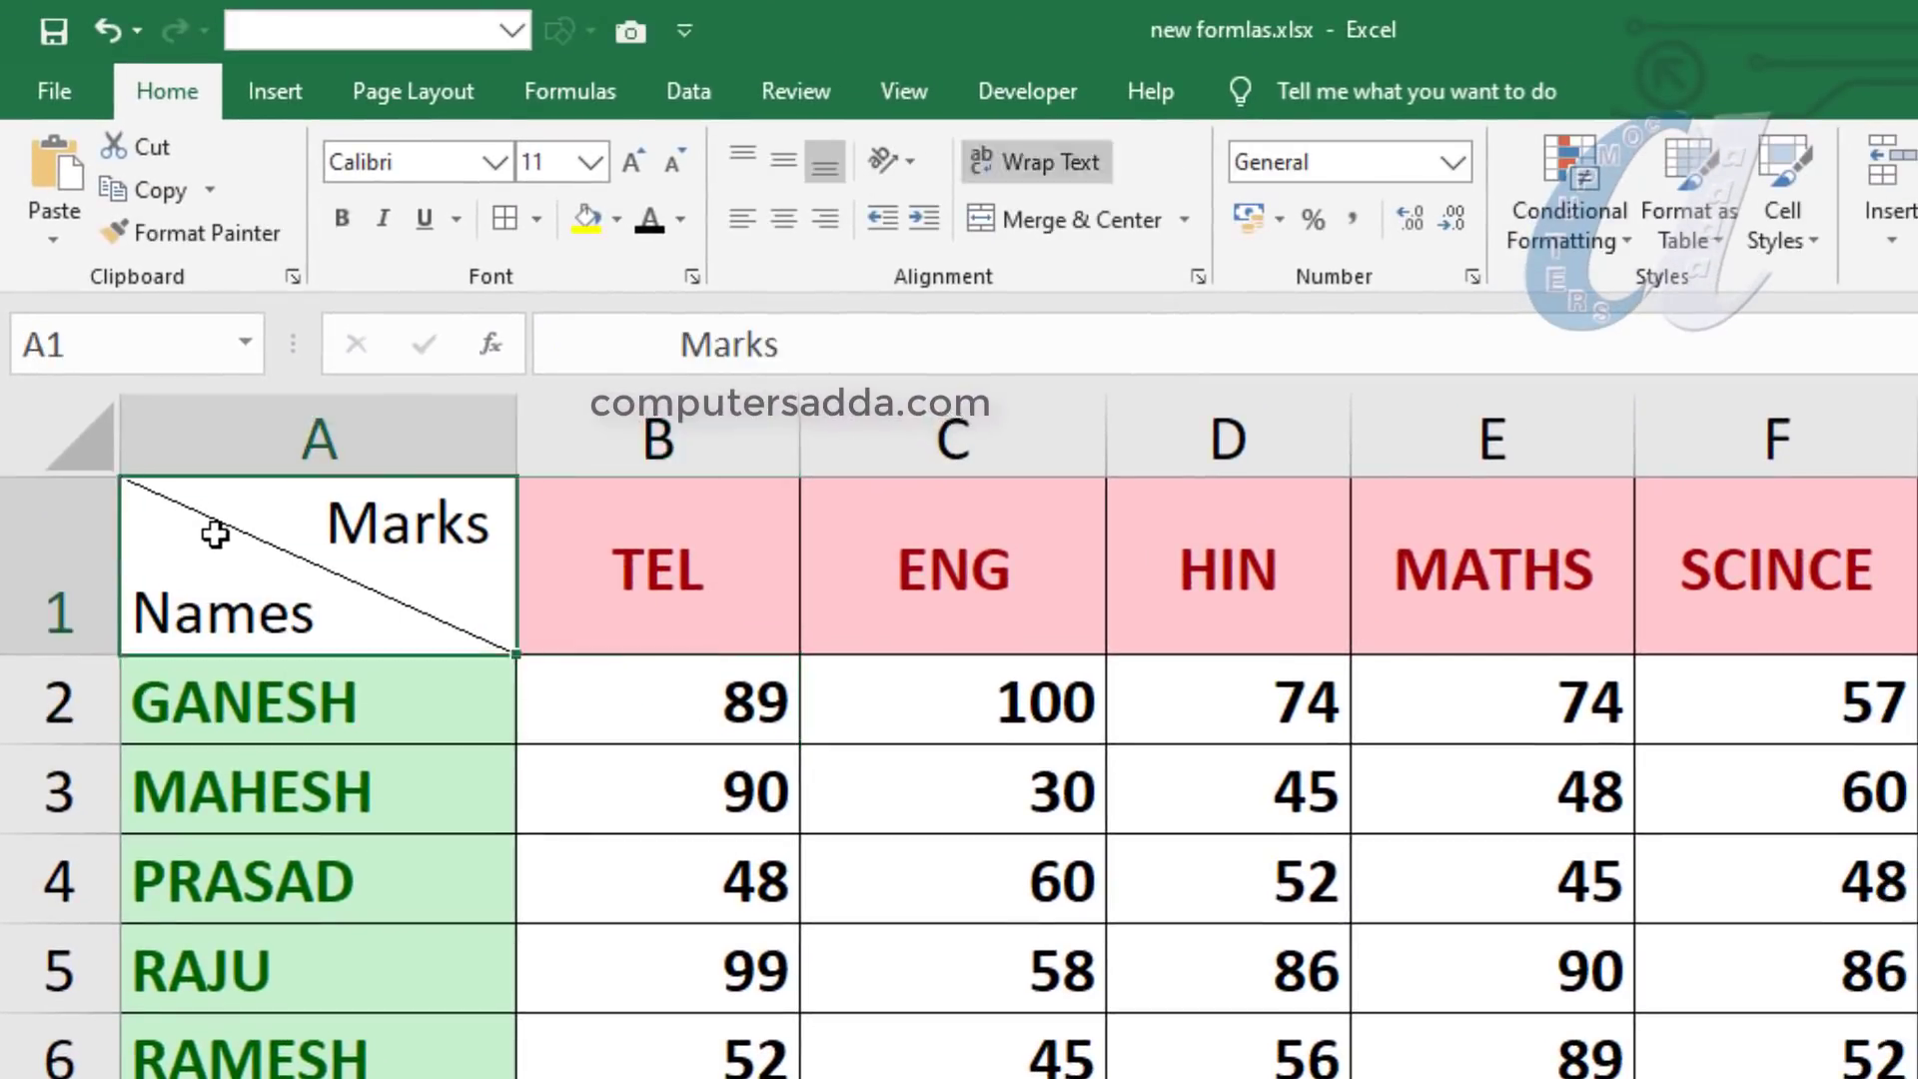
left_click(615, 219)
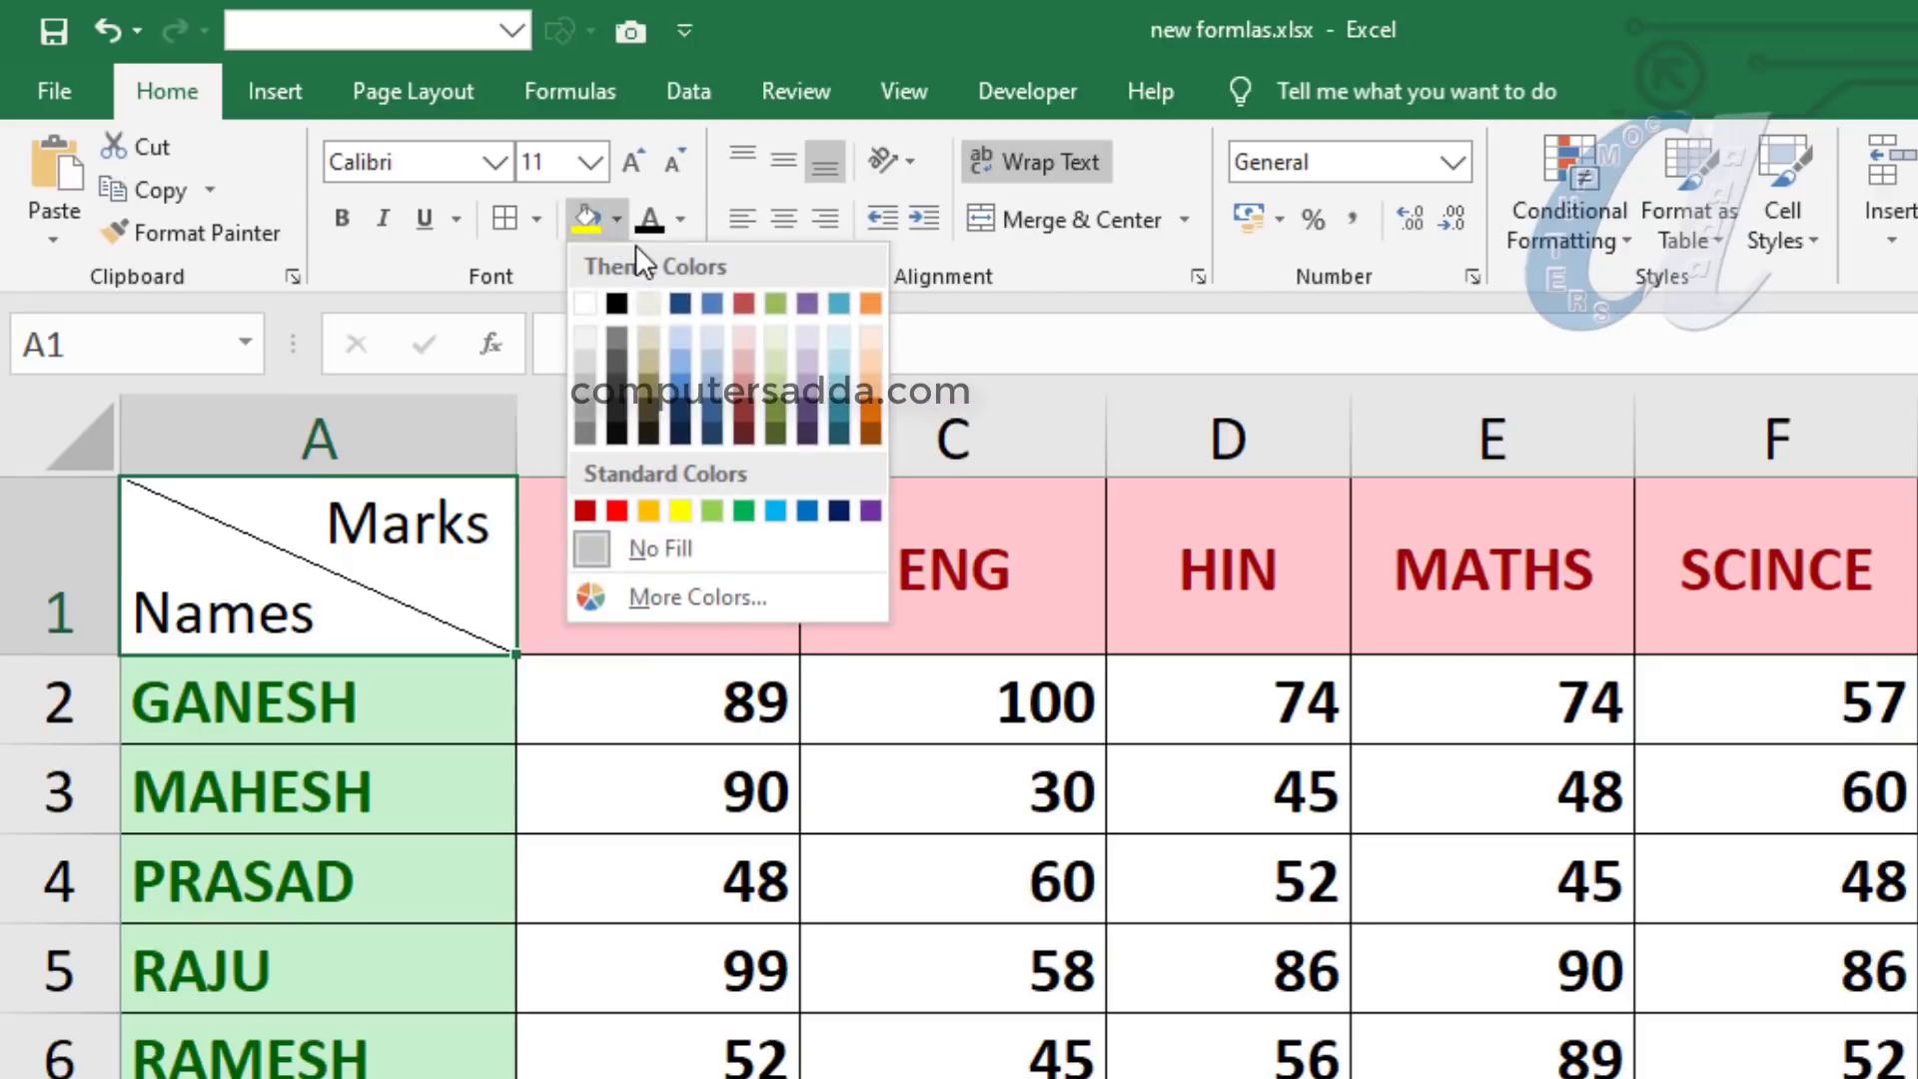
left_click(650, 510)
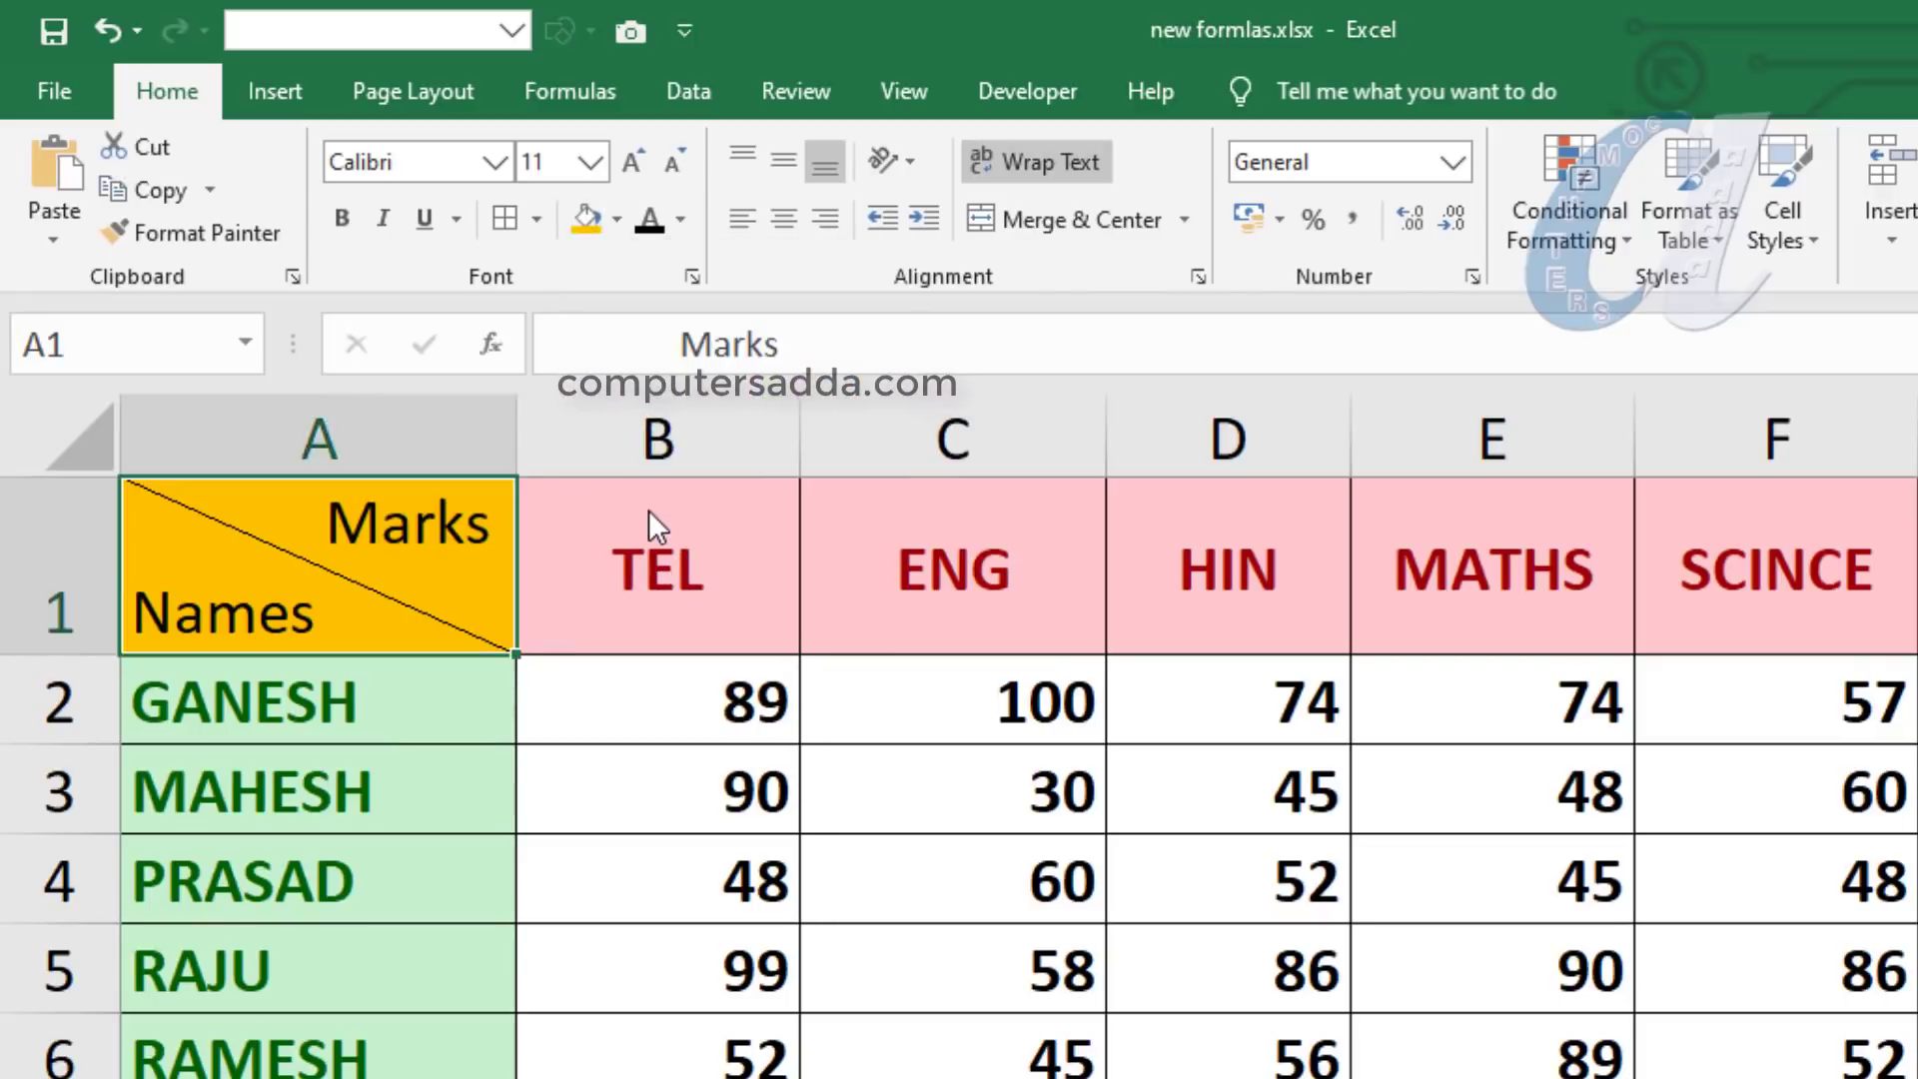
left_click(339, 215)
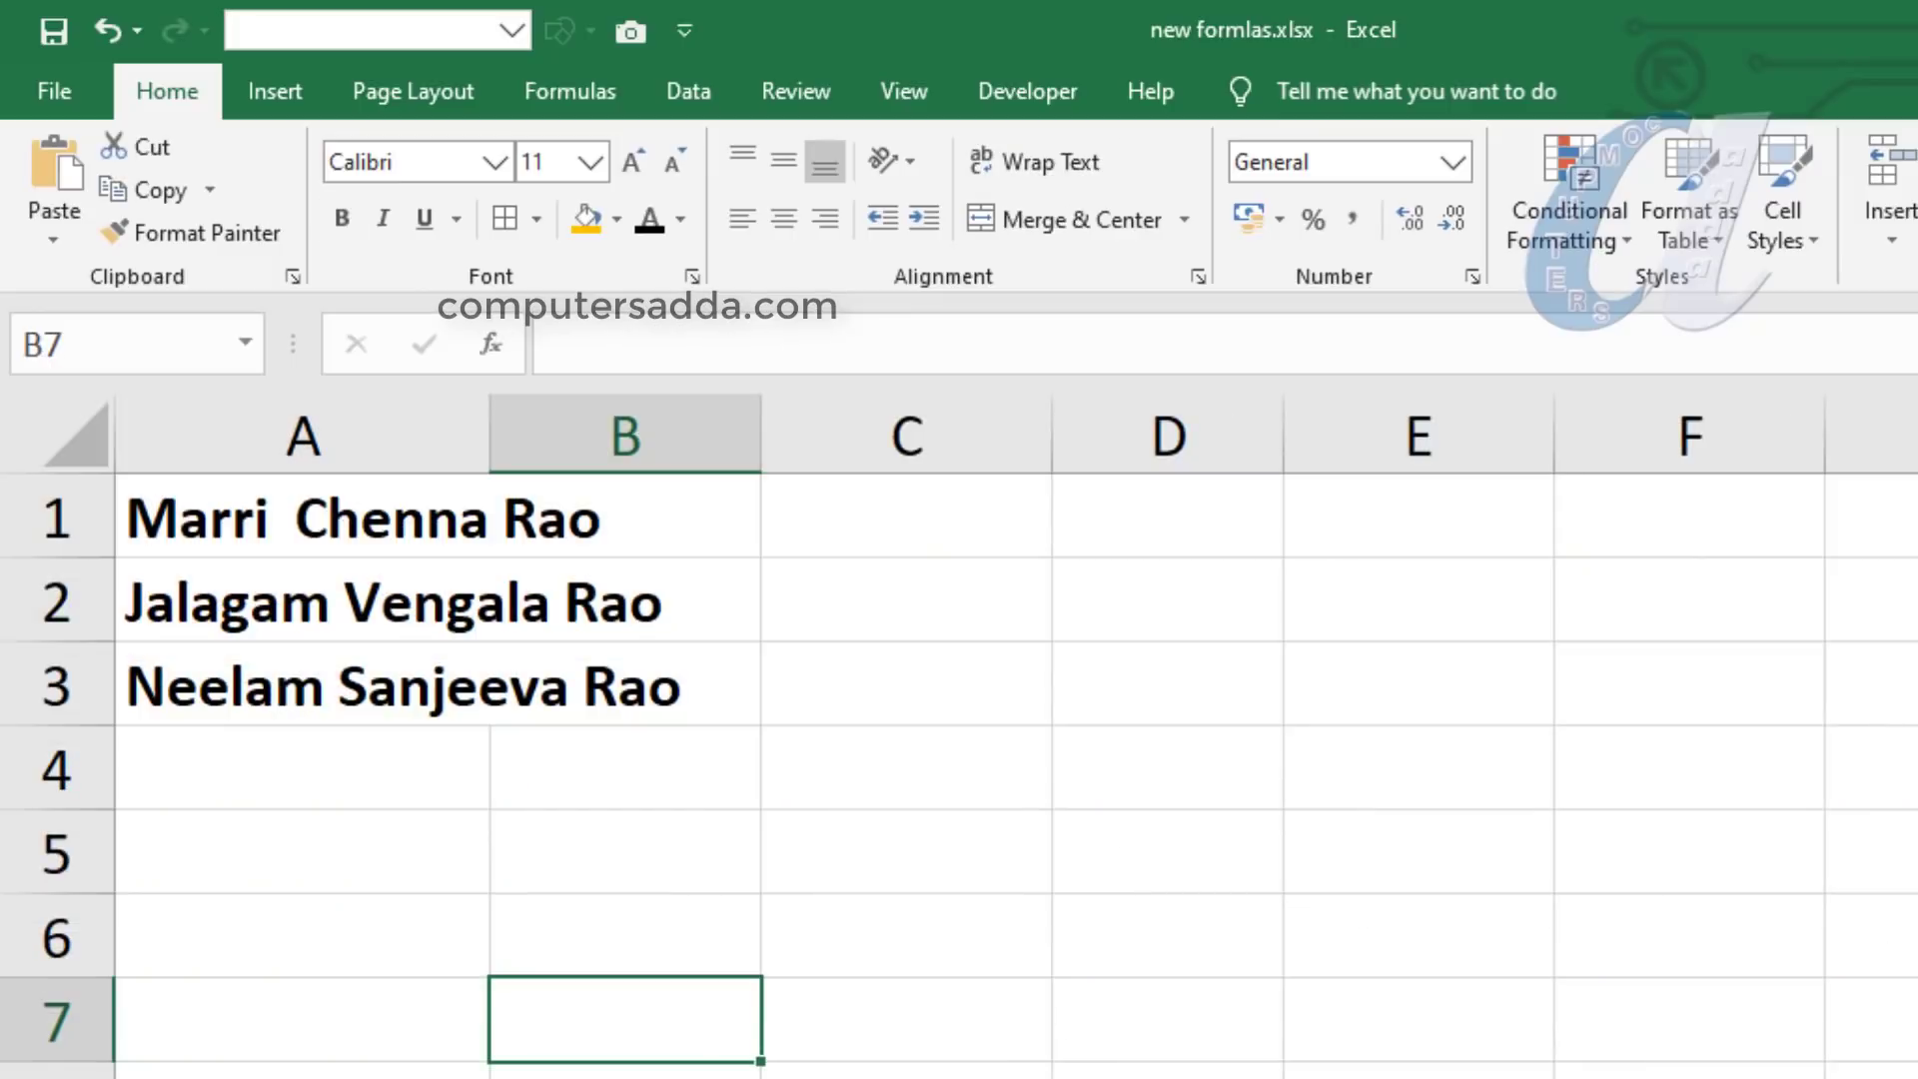
left_click(424, 822)
left_click_drag(214, 514, 214, 675)
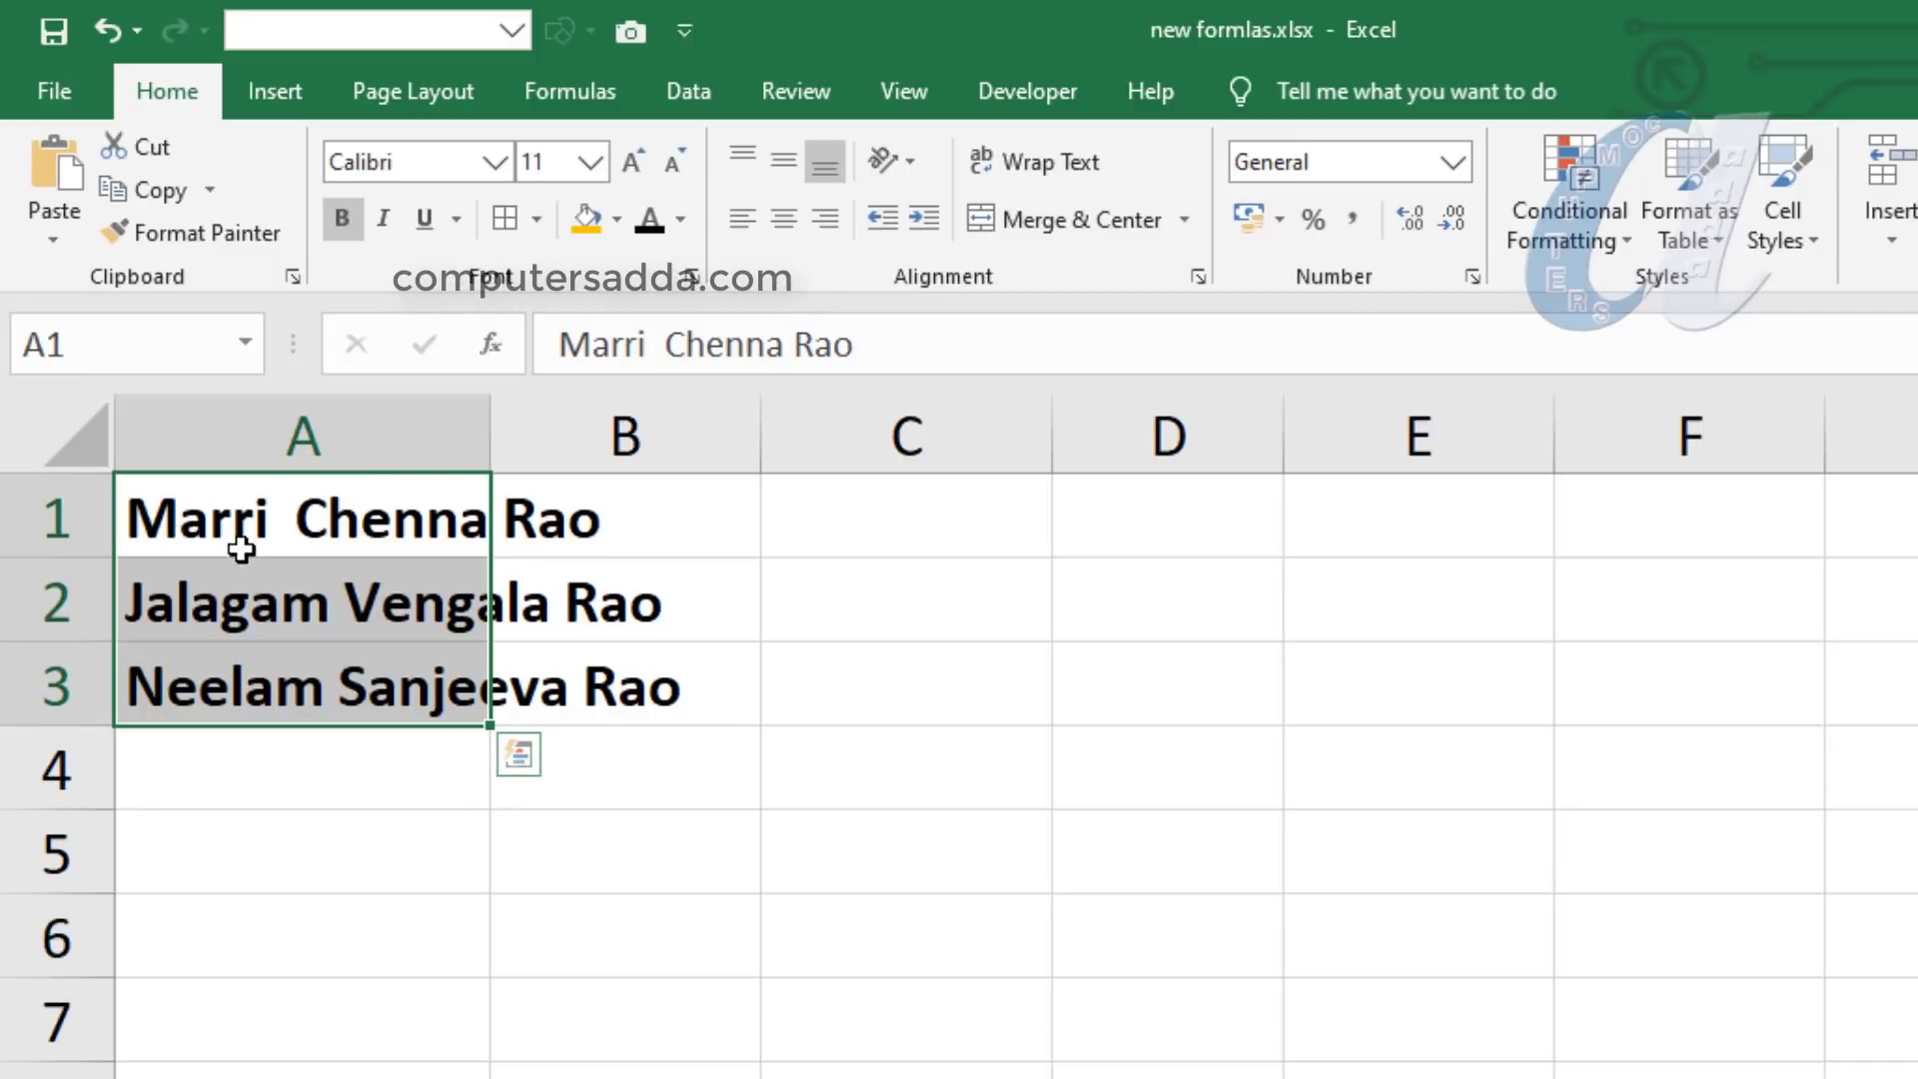
left_click(211, 526)
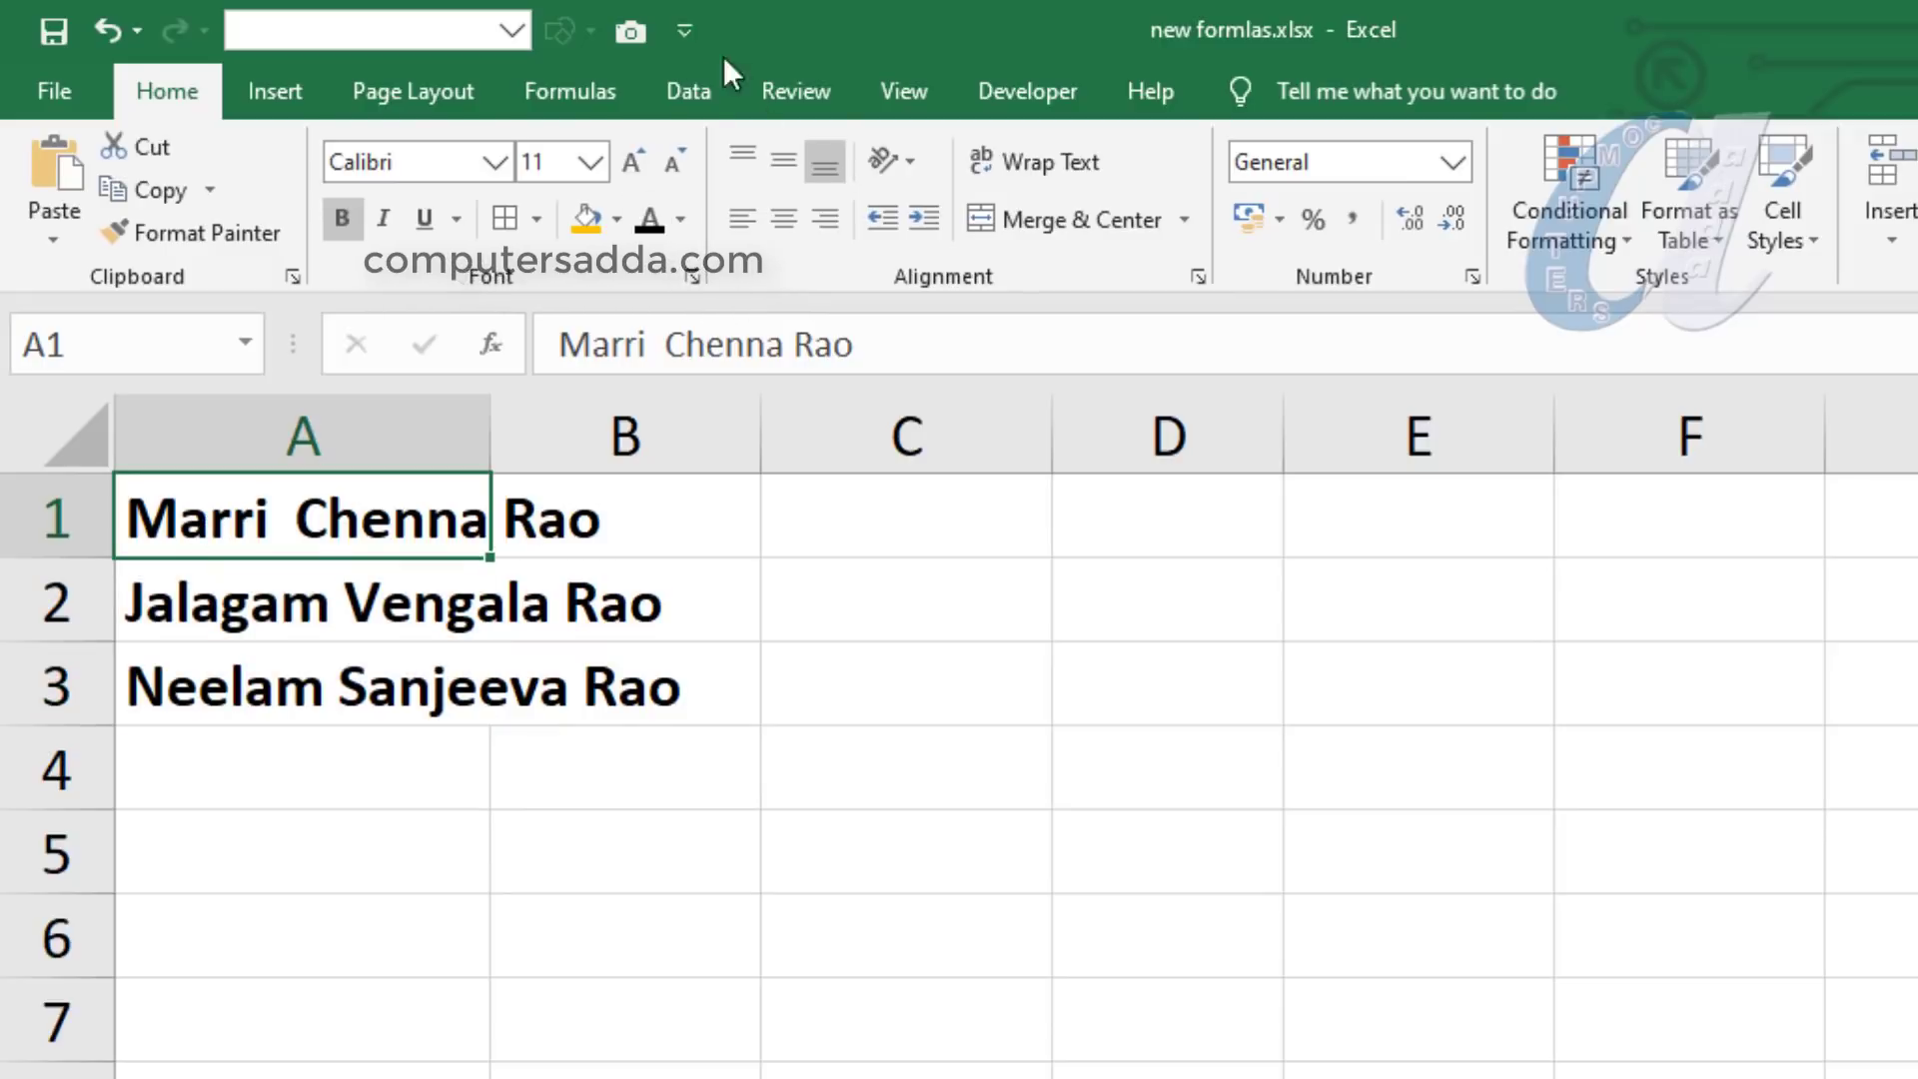
Step: Start Text to Columns for the full names in A1:A3 and choose Fixed width as the data type
left_click(689, 92)
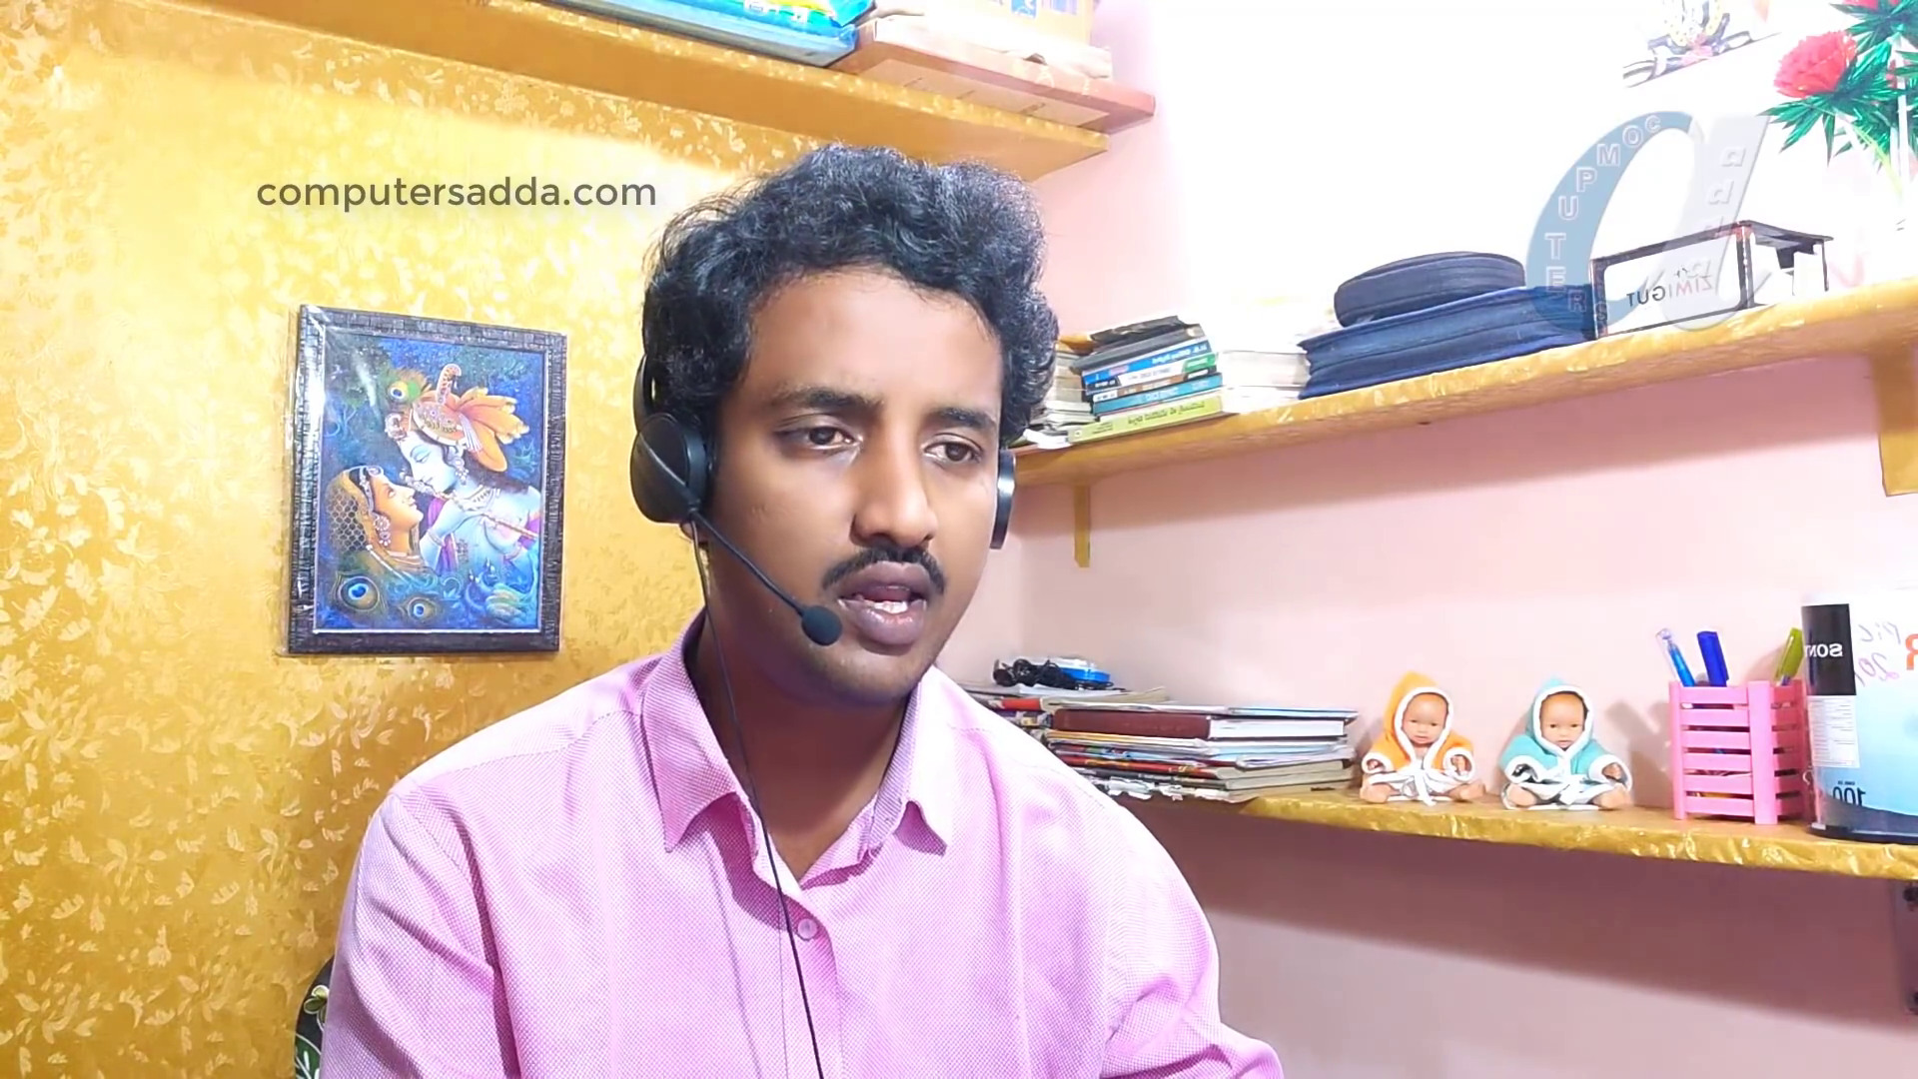
left_click_drag(159, 515, 255, 685)
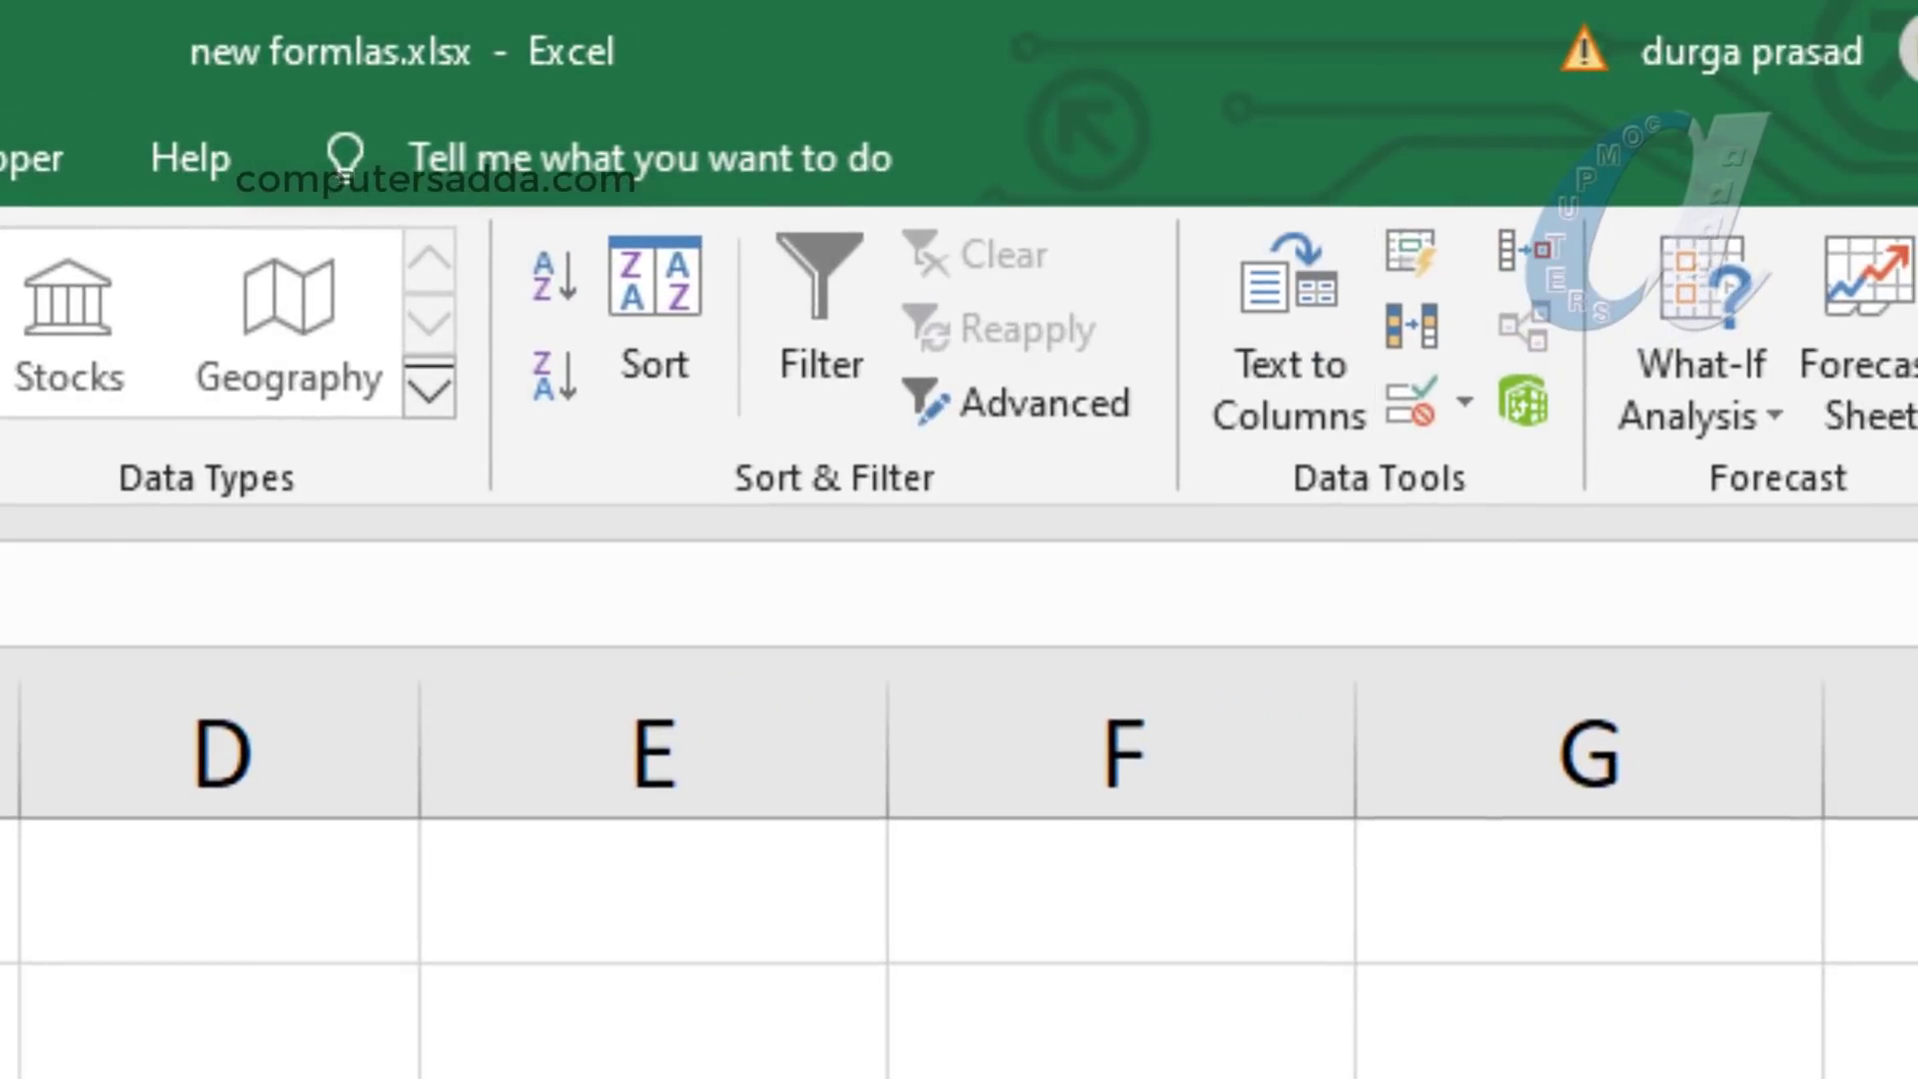
left_click(1286, 298)
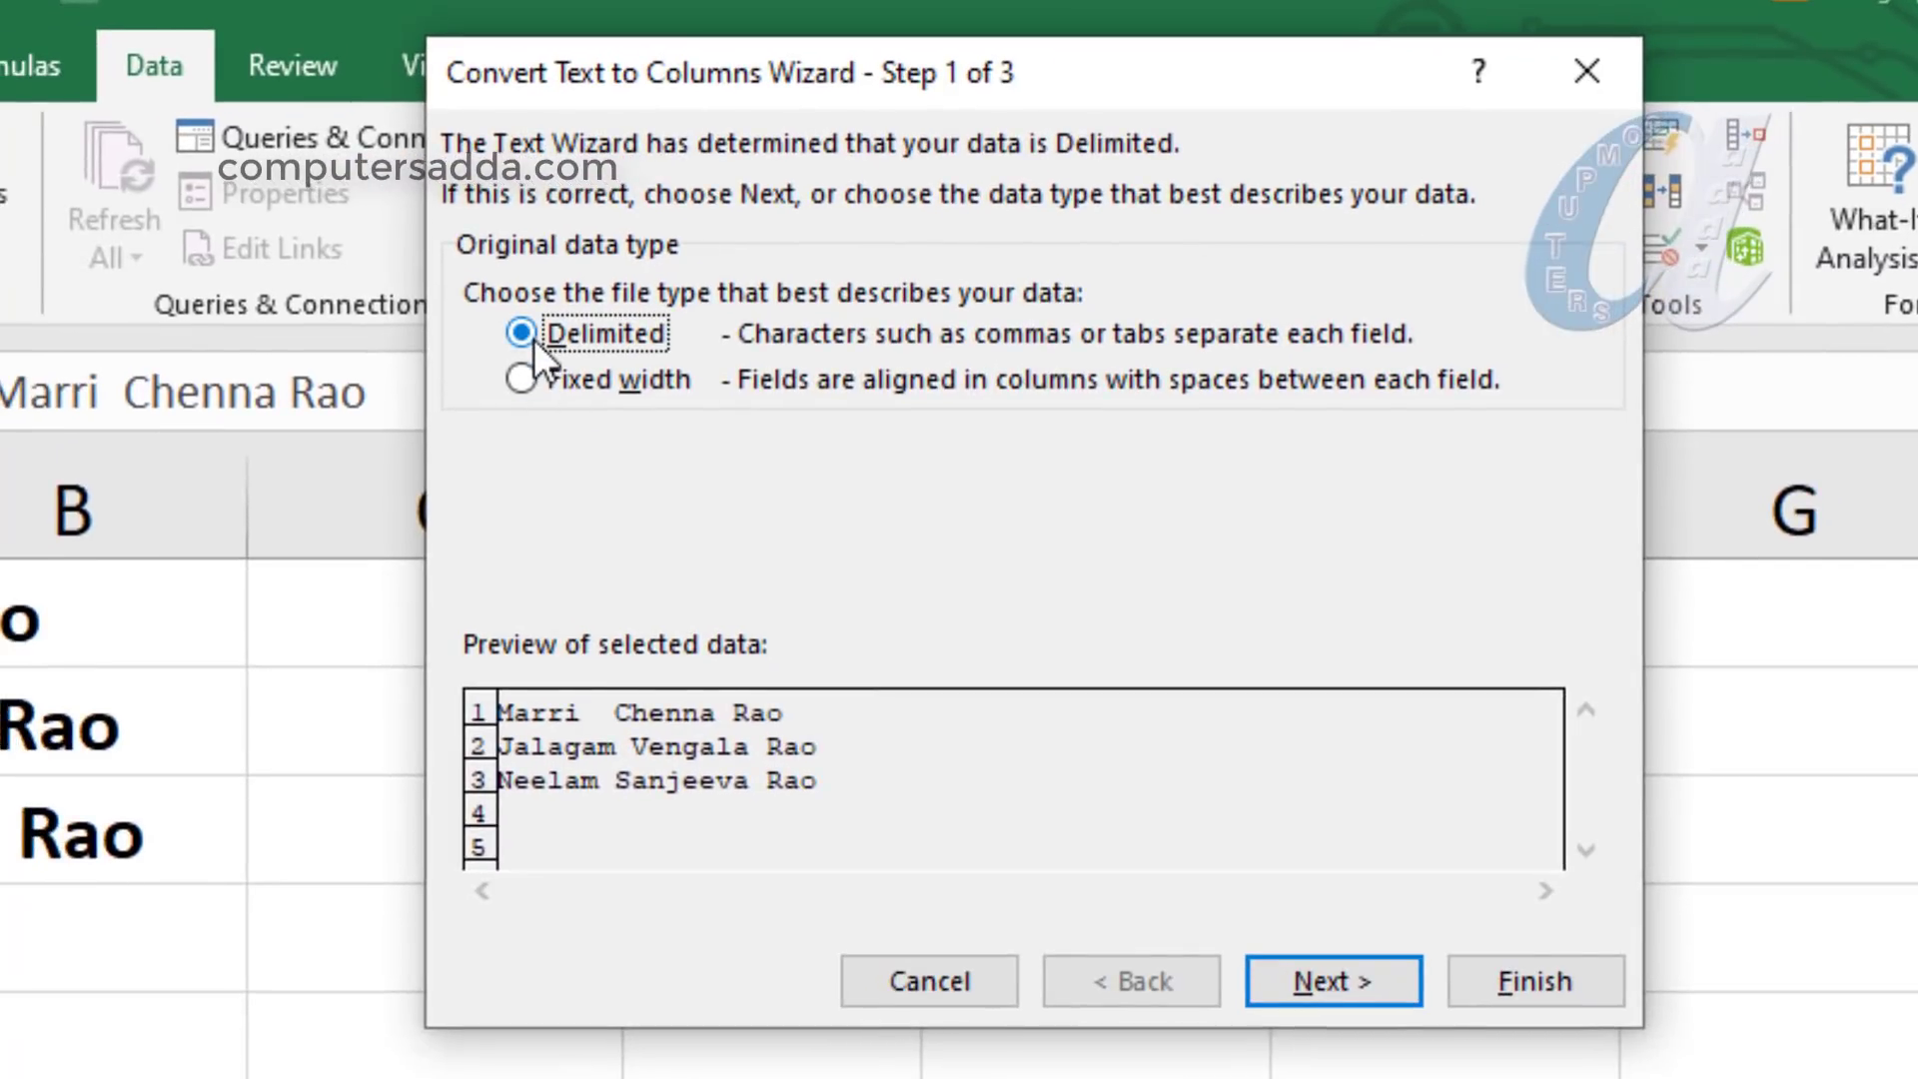
left_click(1334, 989)
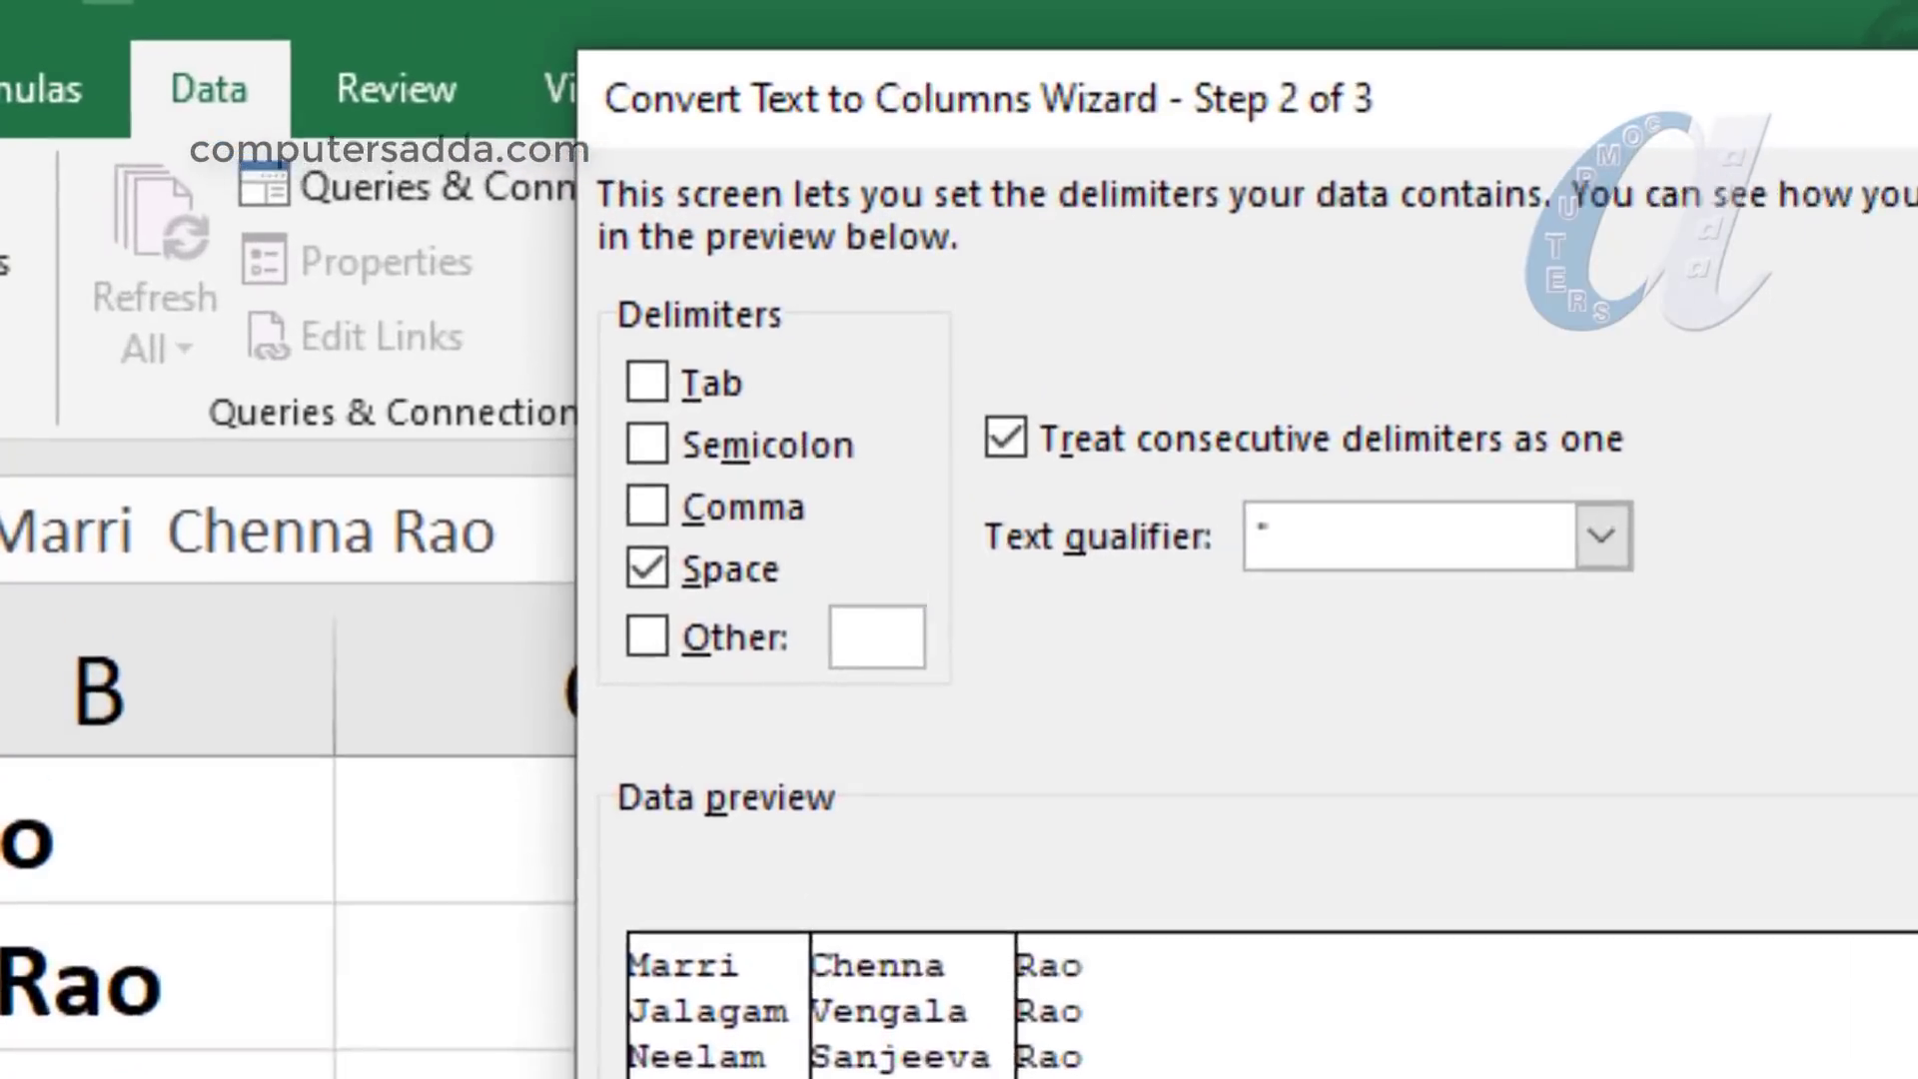
left_click(1164, 975)
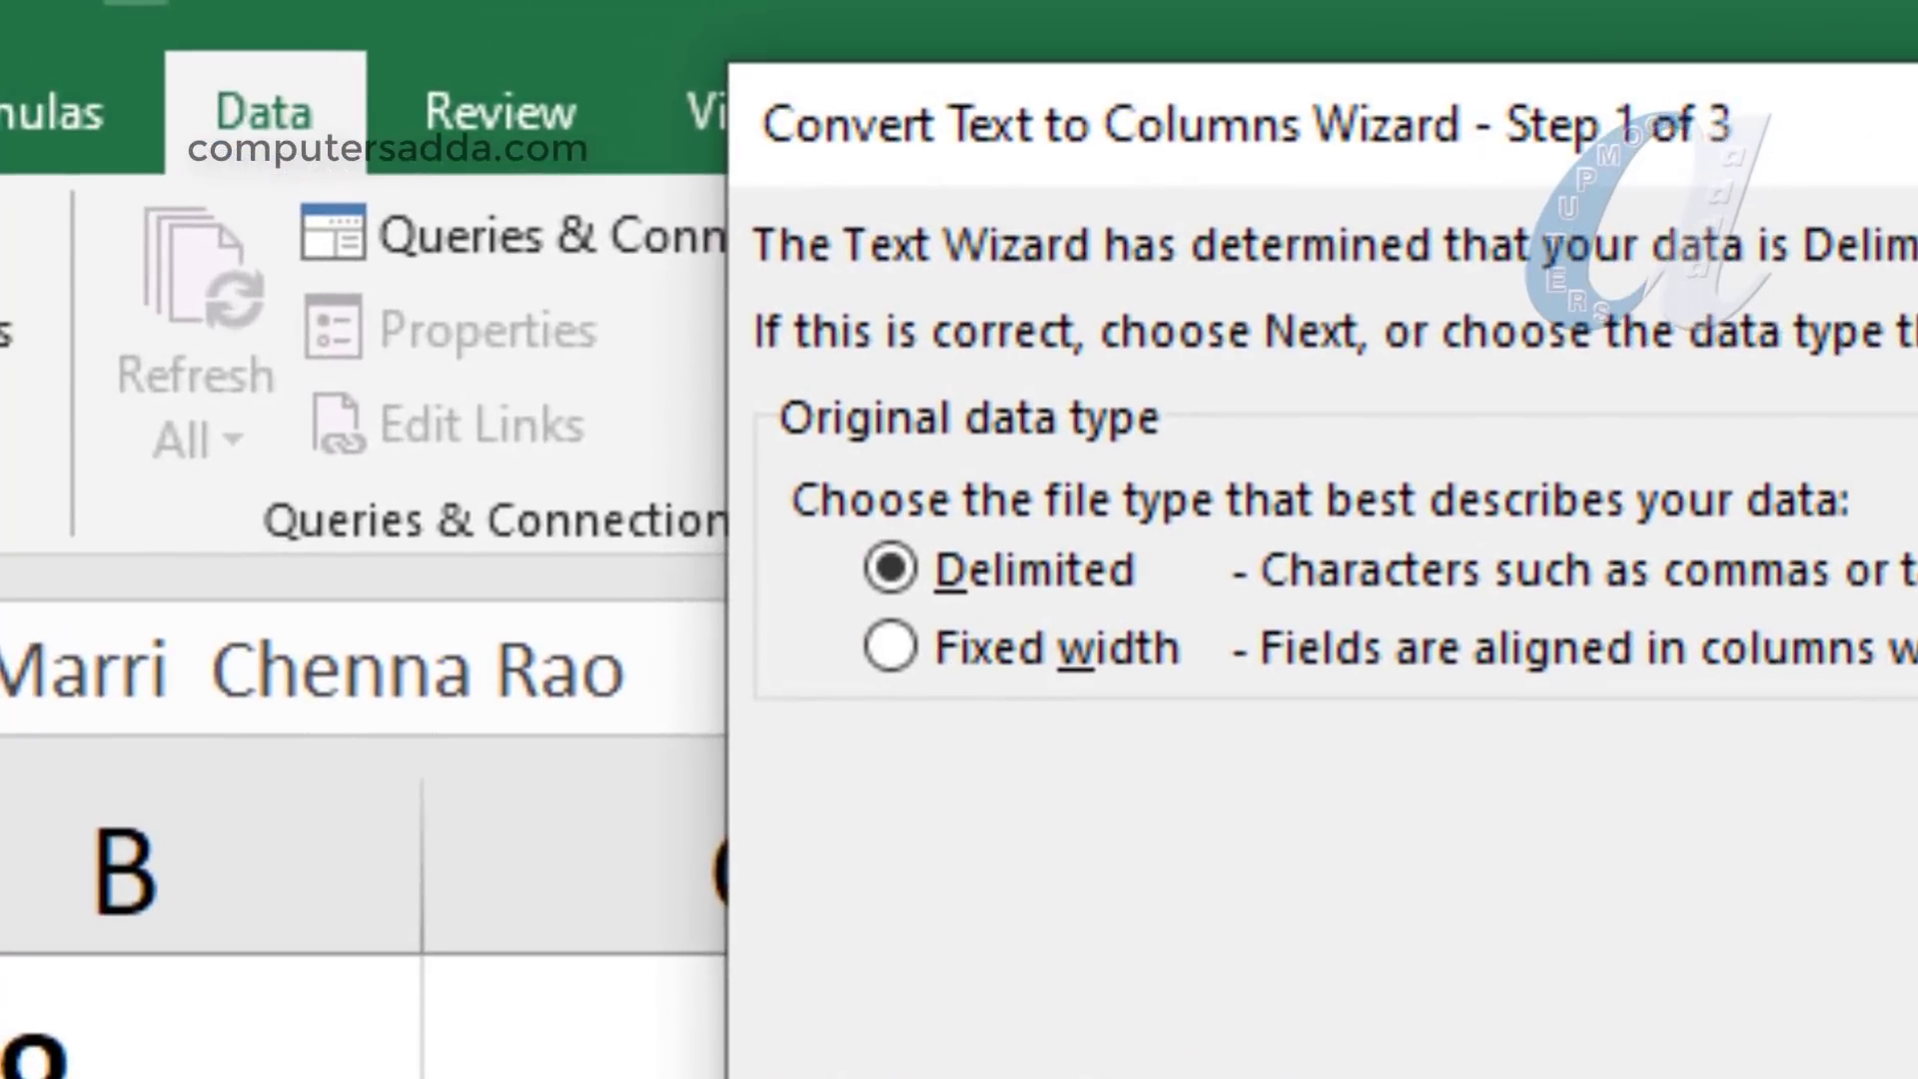
left_click(945, 651)
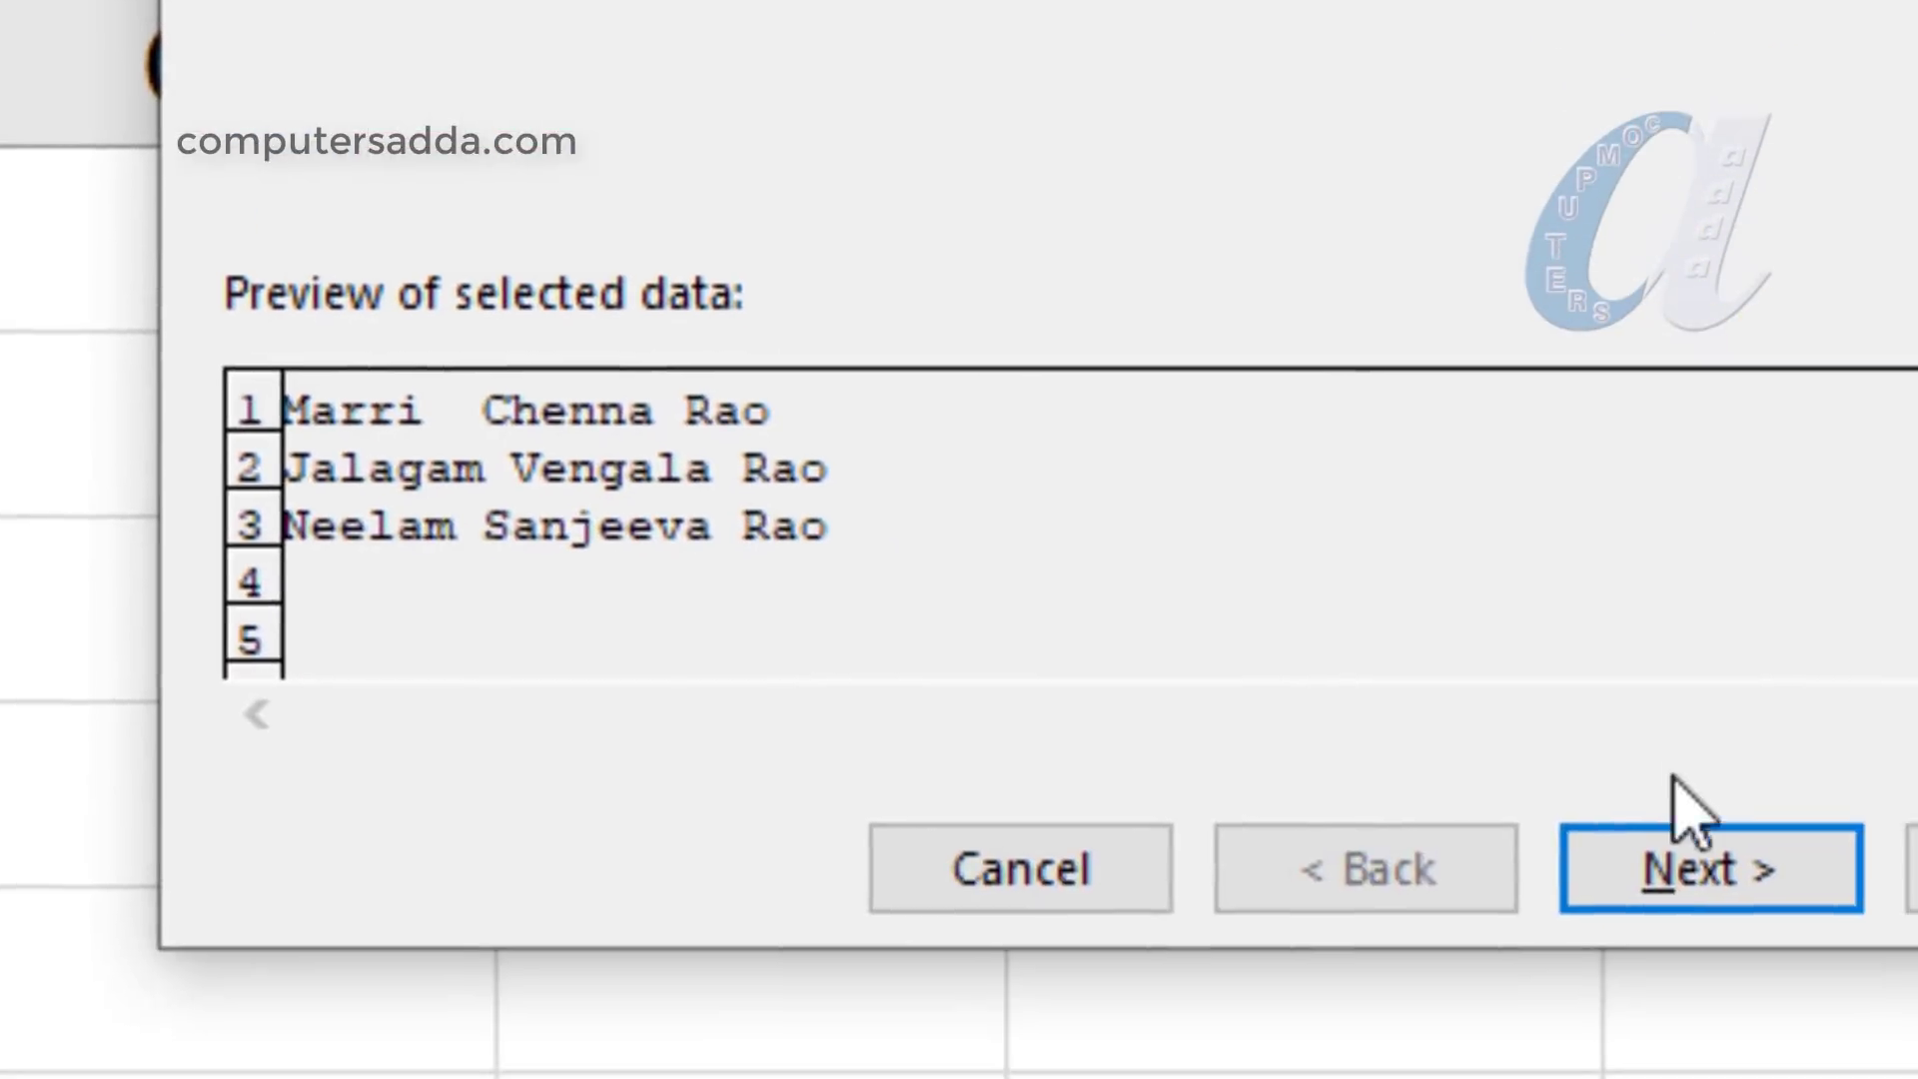
Step: Place a column break at about position 7, after the first word of each name, and finish the Text to Columns conversion
left_click(1667, 871)
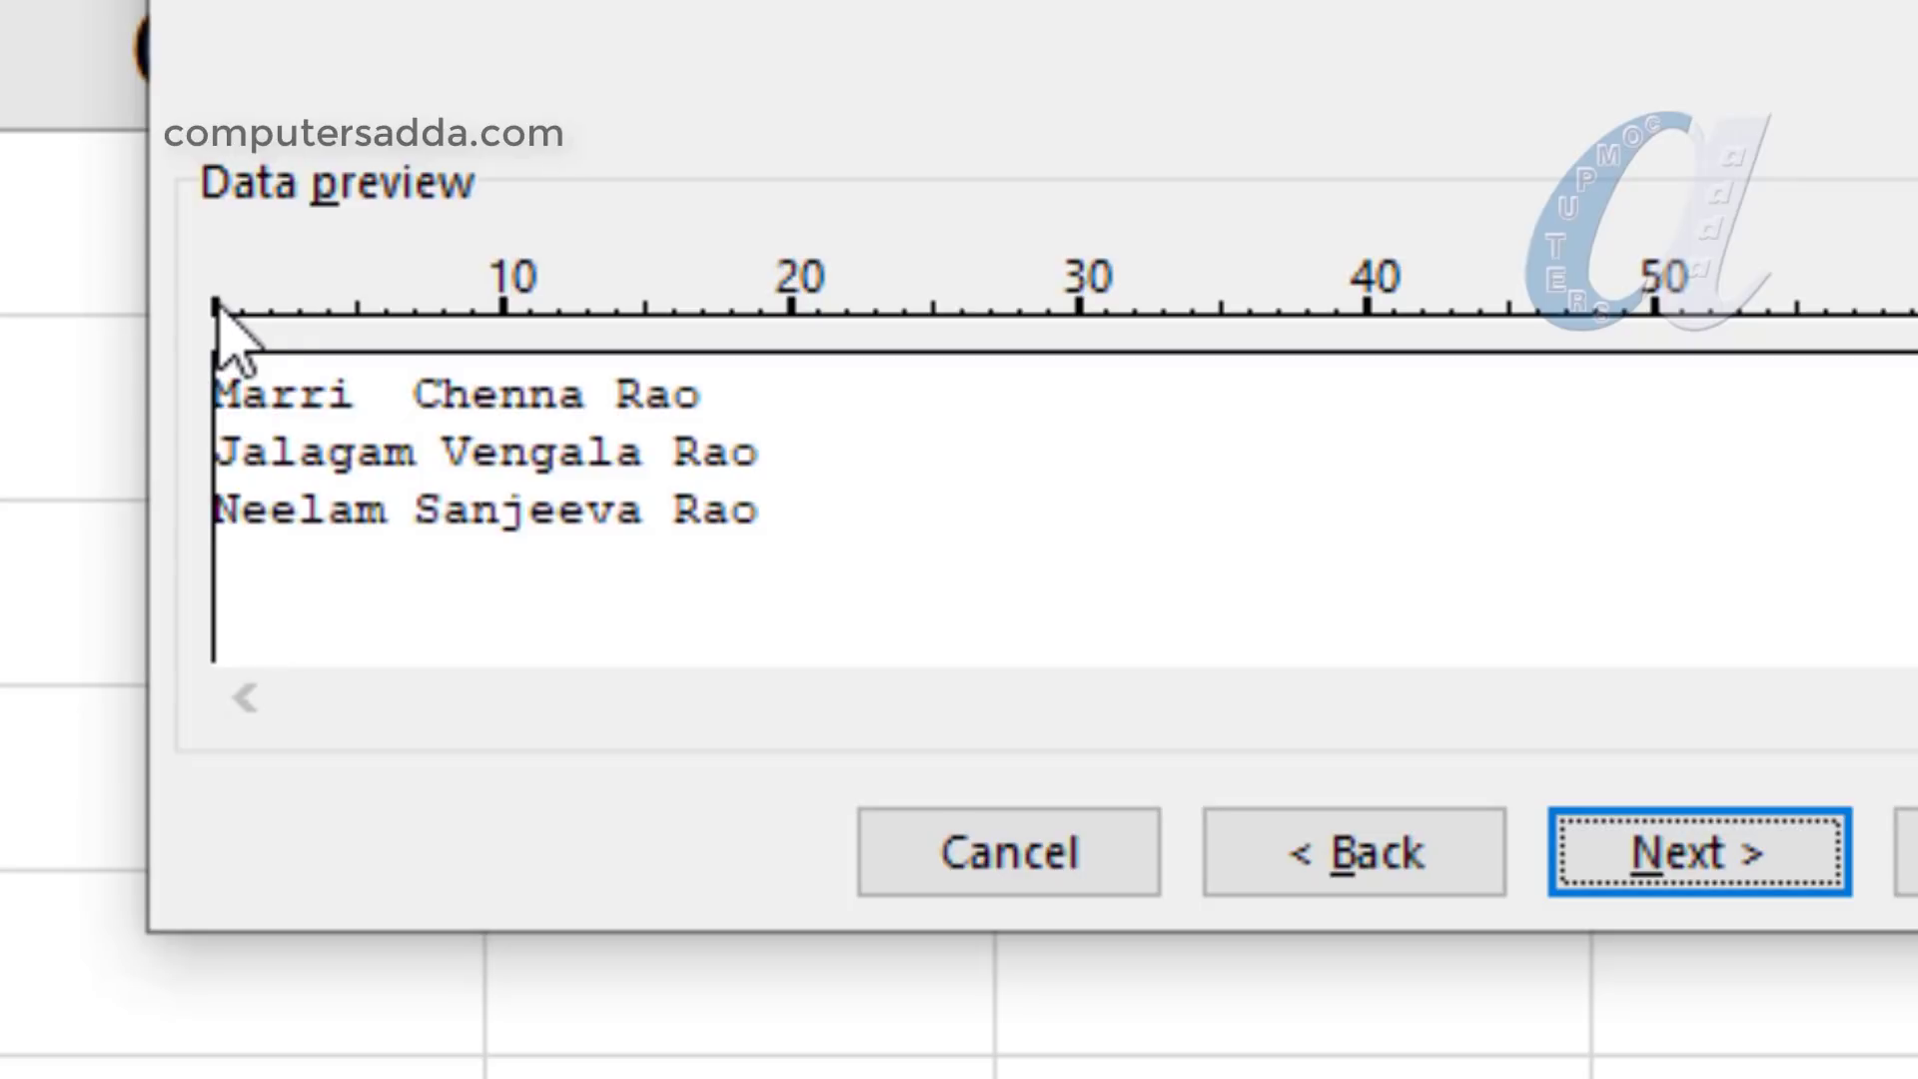
left_click_drag(216, 301, 412, 312)
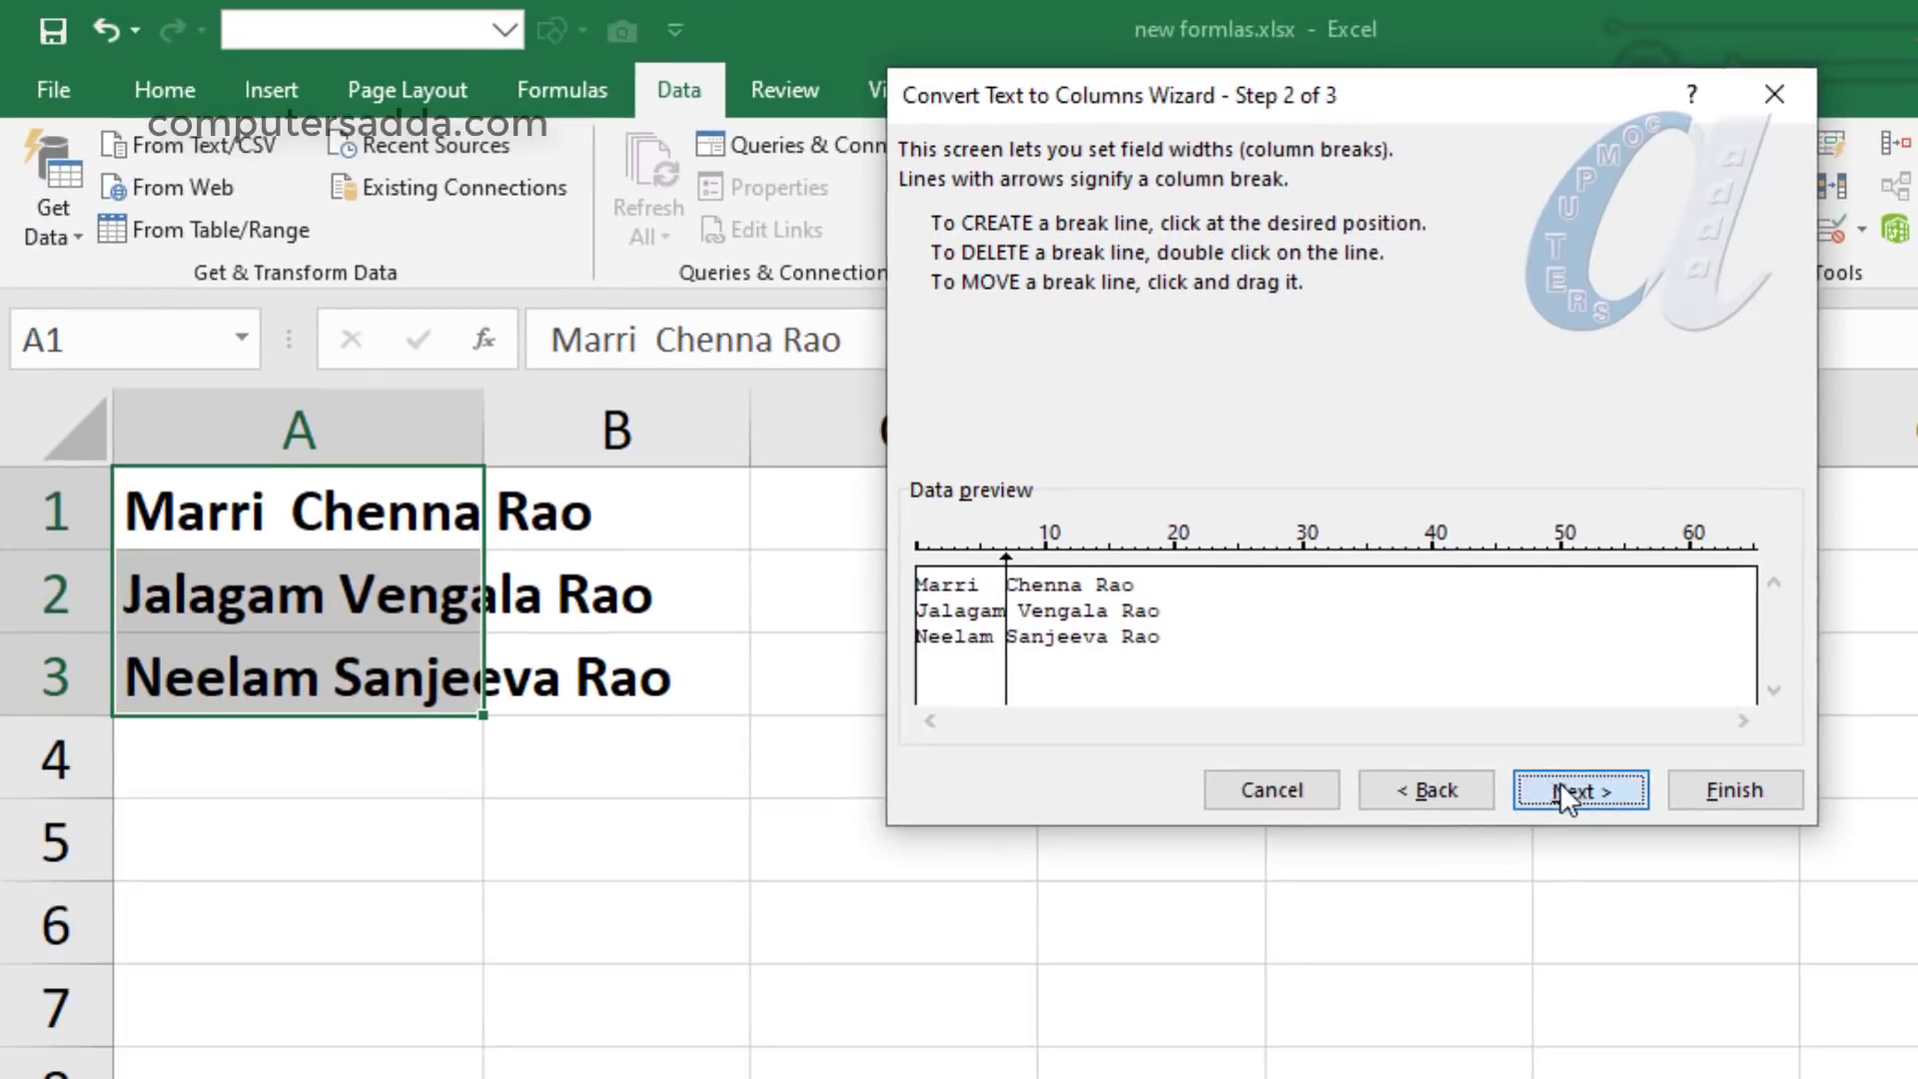
left_click(1569, 799)
left_click(1739, 791)
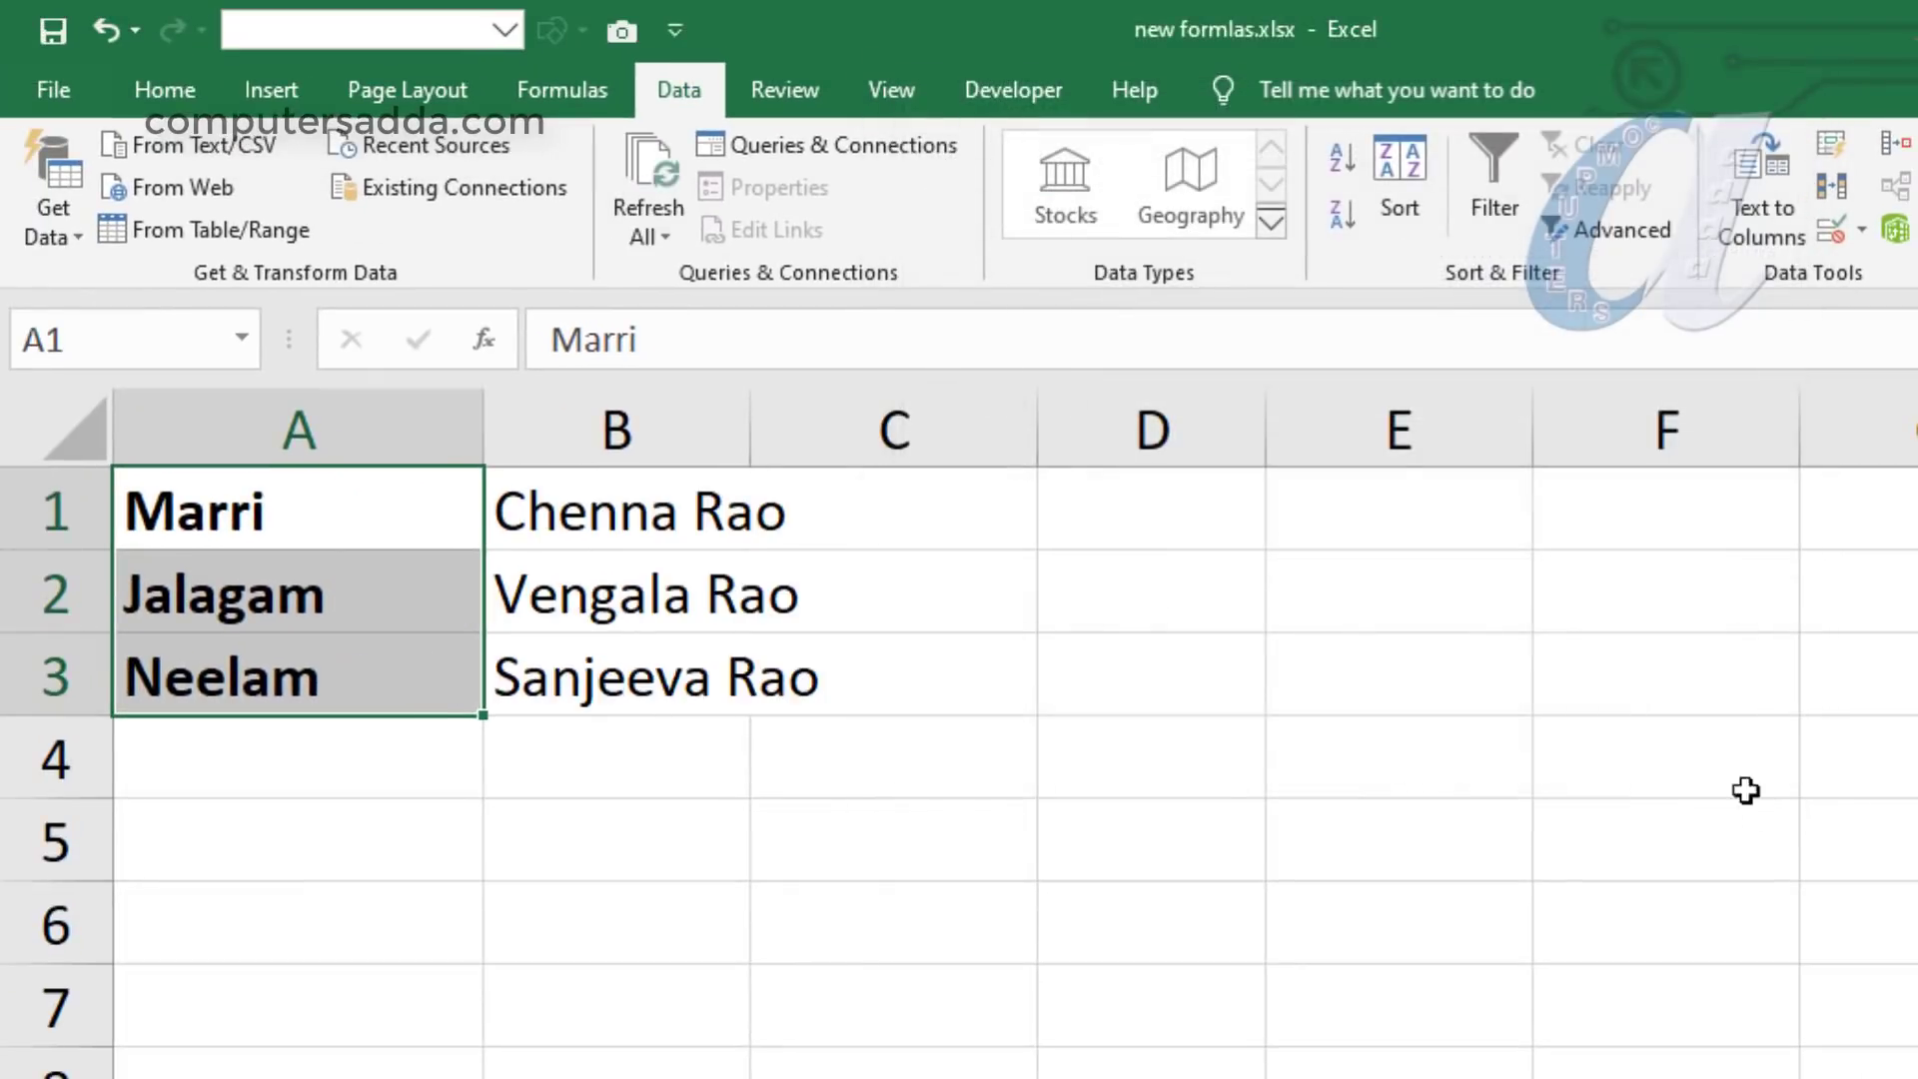
Step: Make the split-off name parts in B1:B3 bold
left_click(740, 909)
left_click_drag(576, 523, 597, 674)
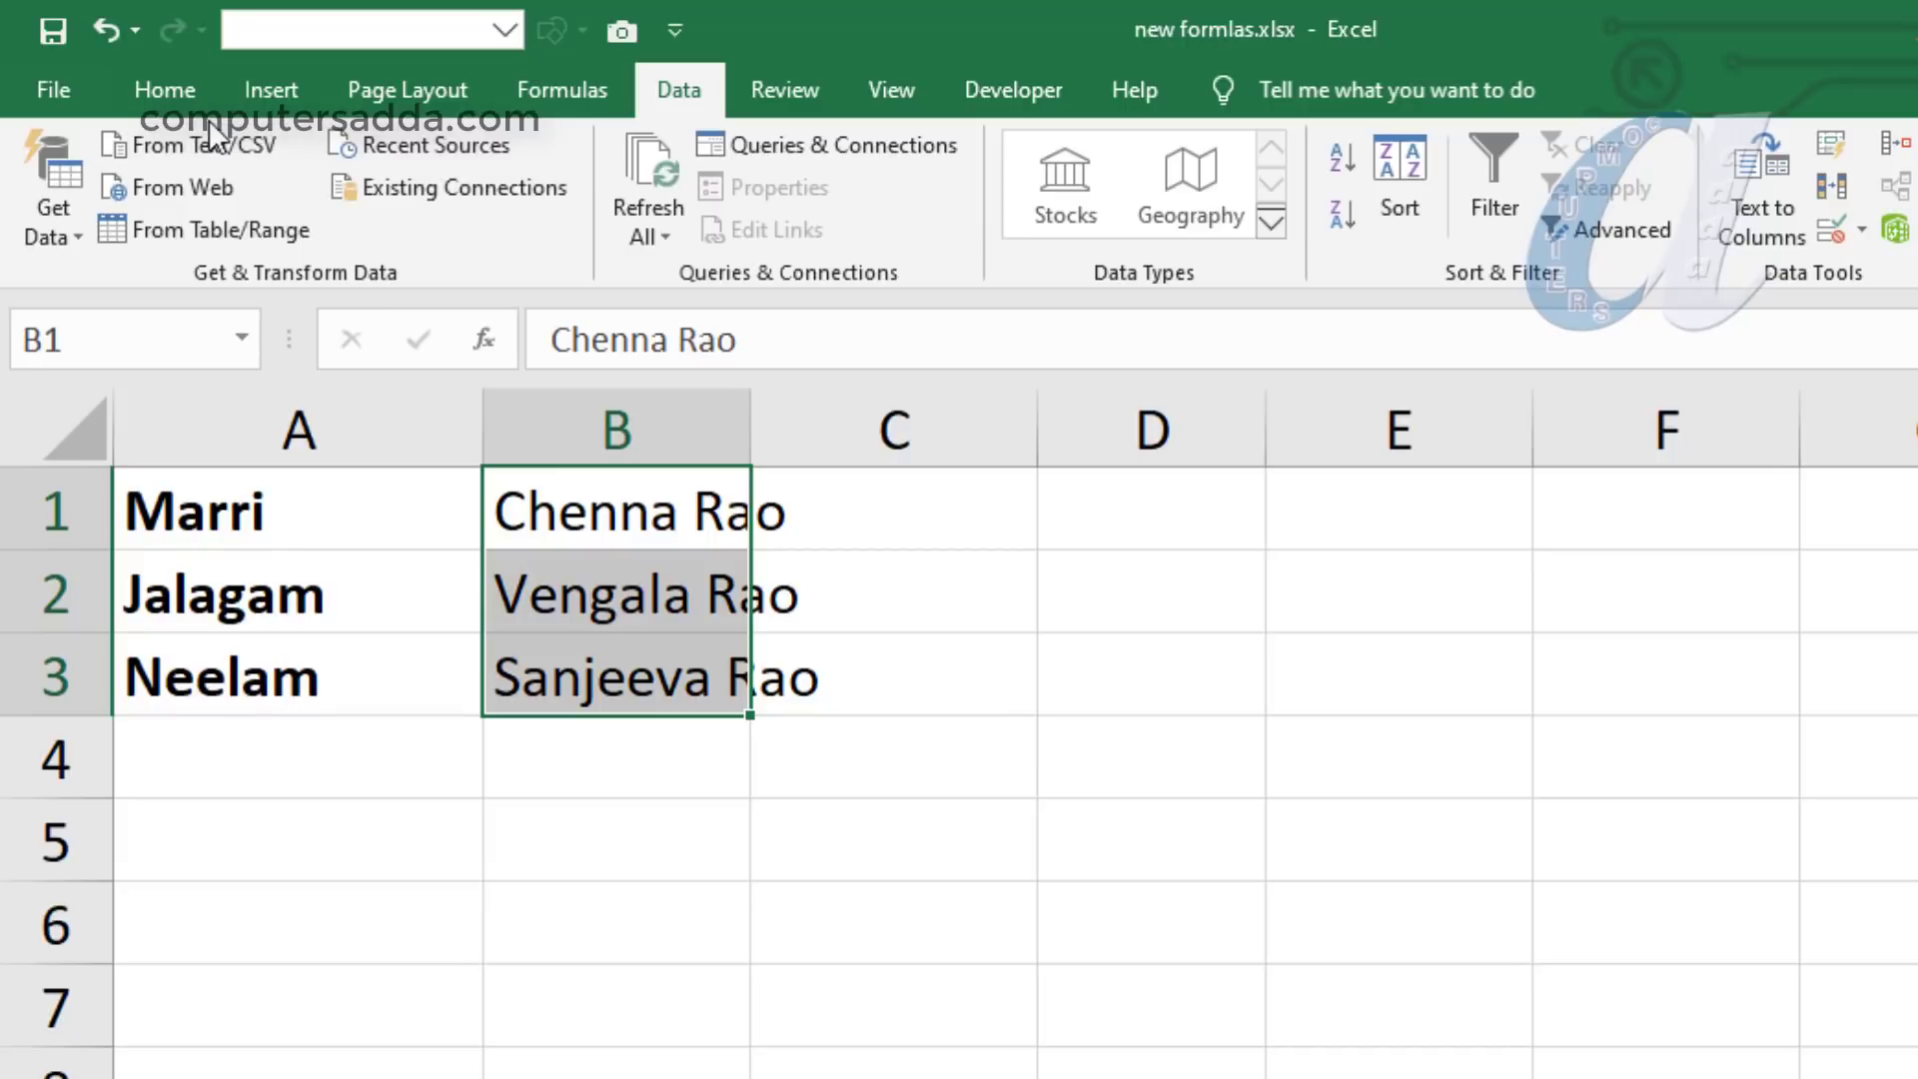
key("ctrl+b")
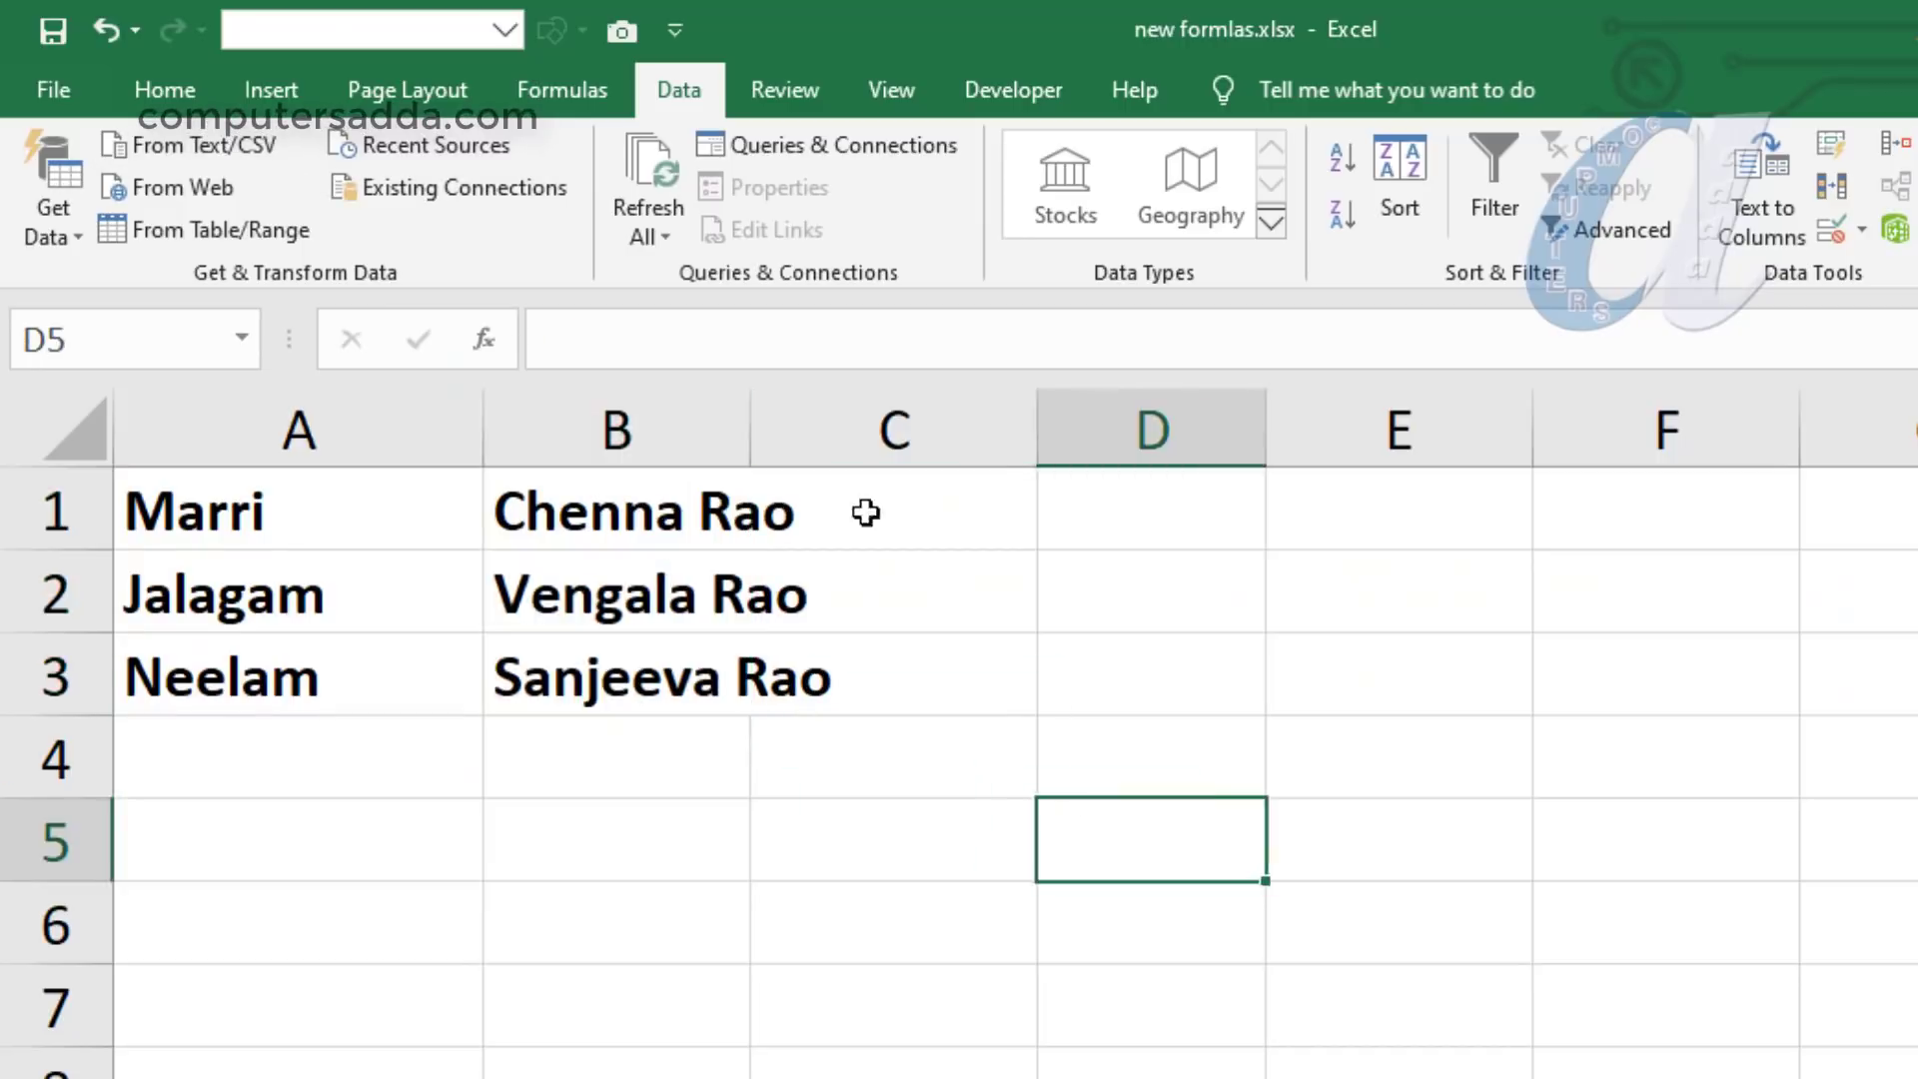